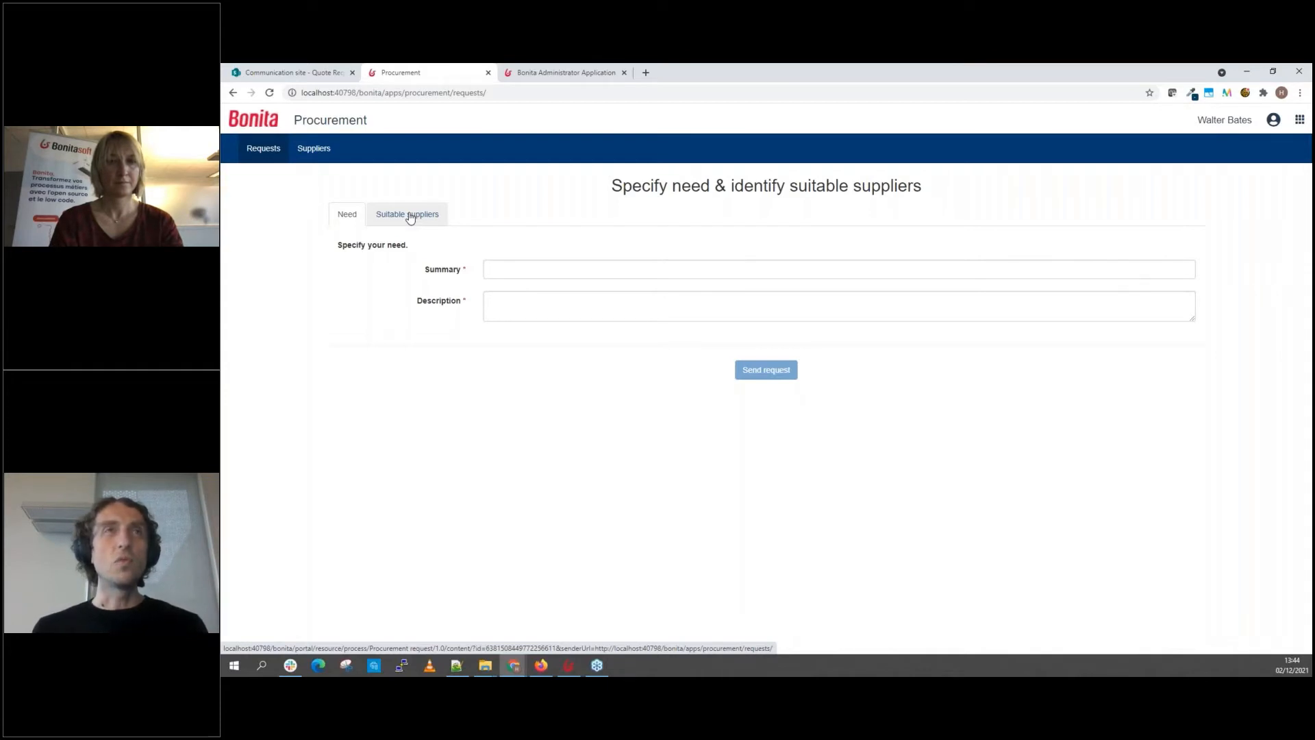
Step: Add Kohler and Sons; Steuber, Sauer and Spencer; and Bartell PLC to the new request's suitable suppliers
click(409, 217)
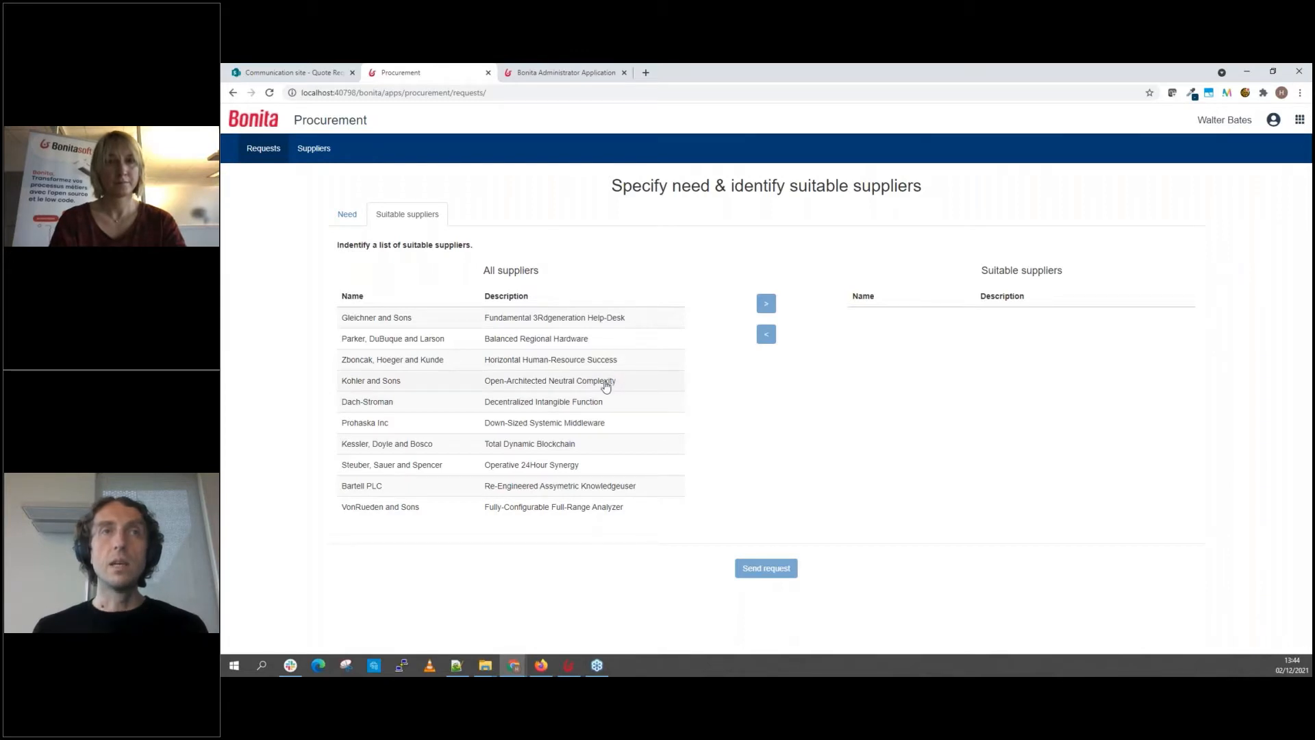
click(583, 382)
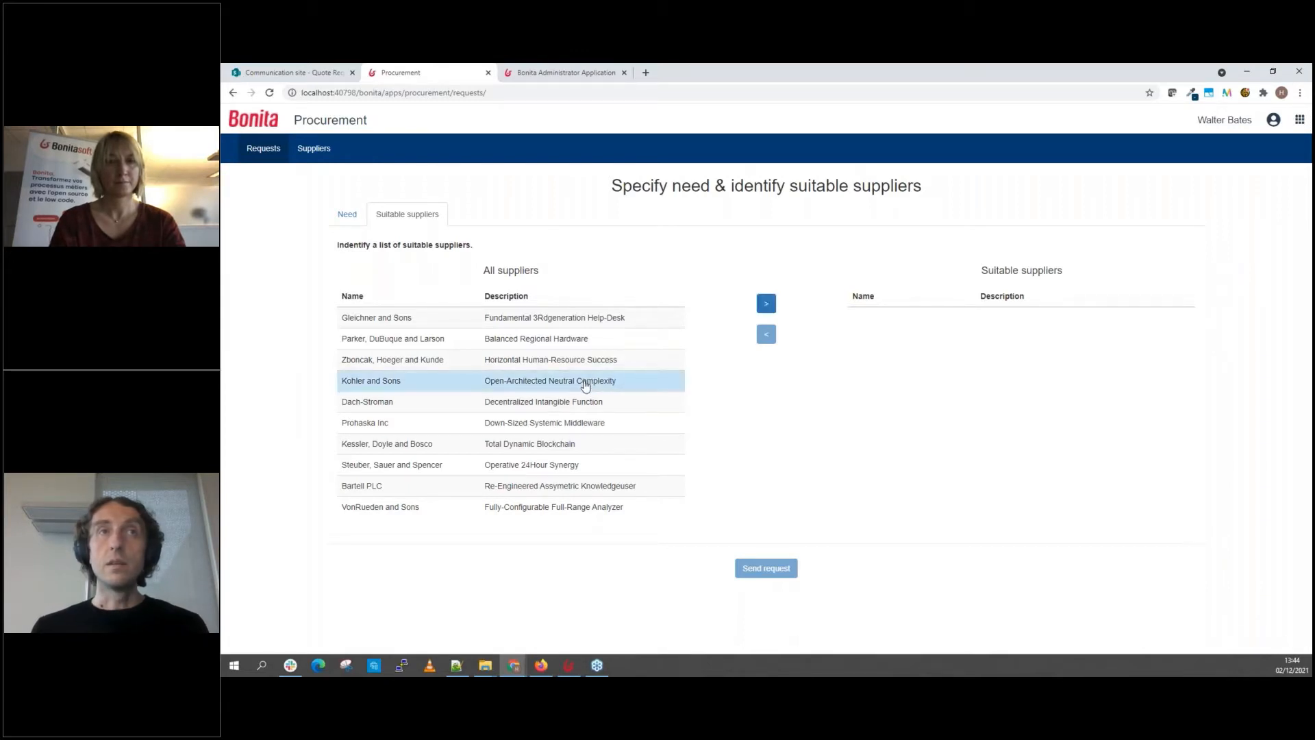
click(765, 302)
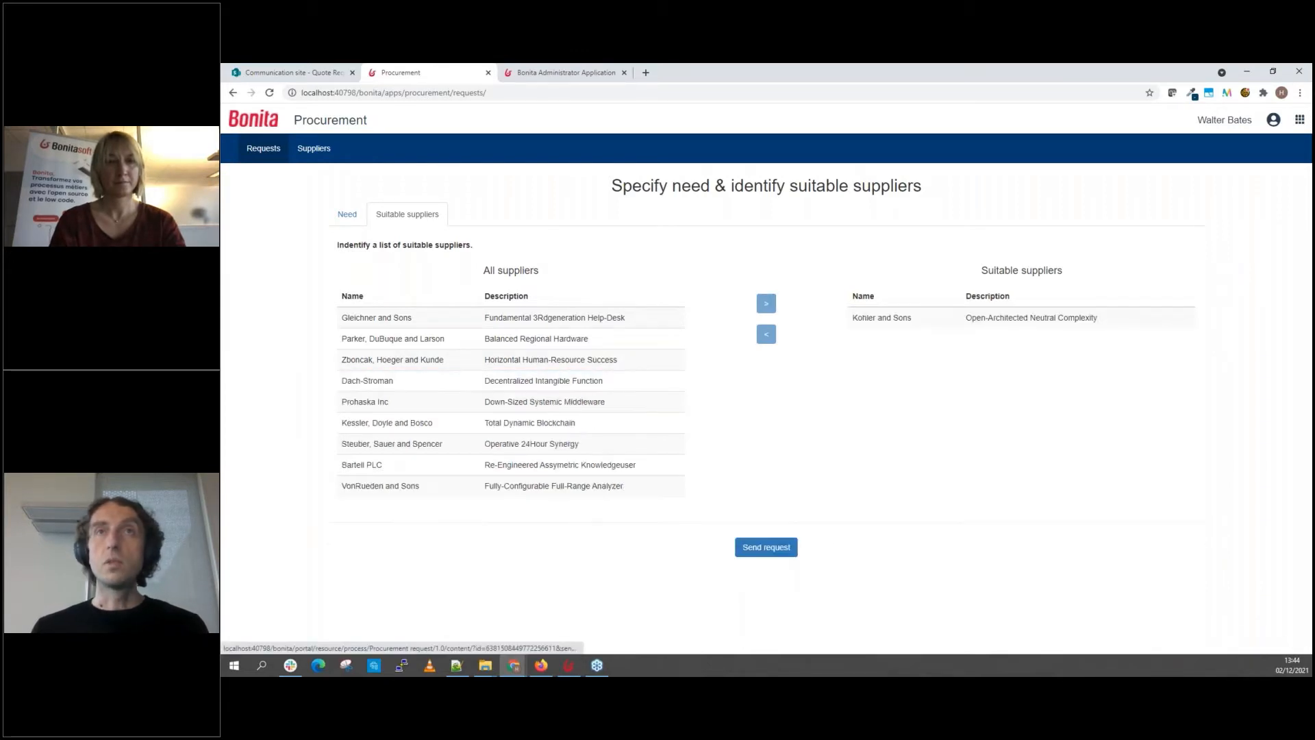
click(572, 445)
click(770, 302)
click(625, 444)
click(766, 302)
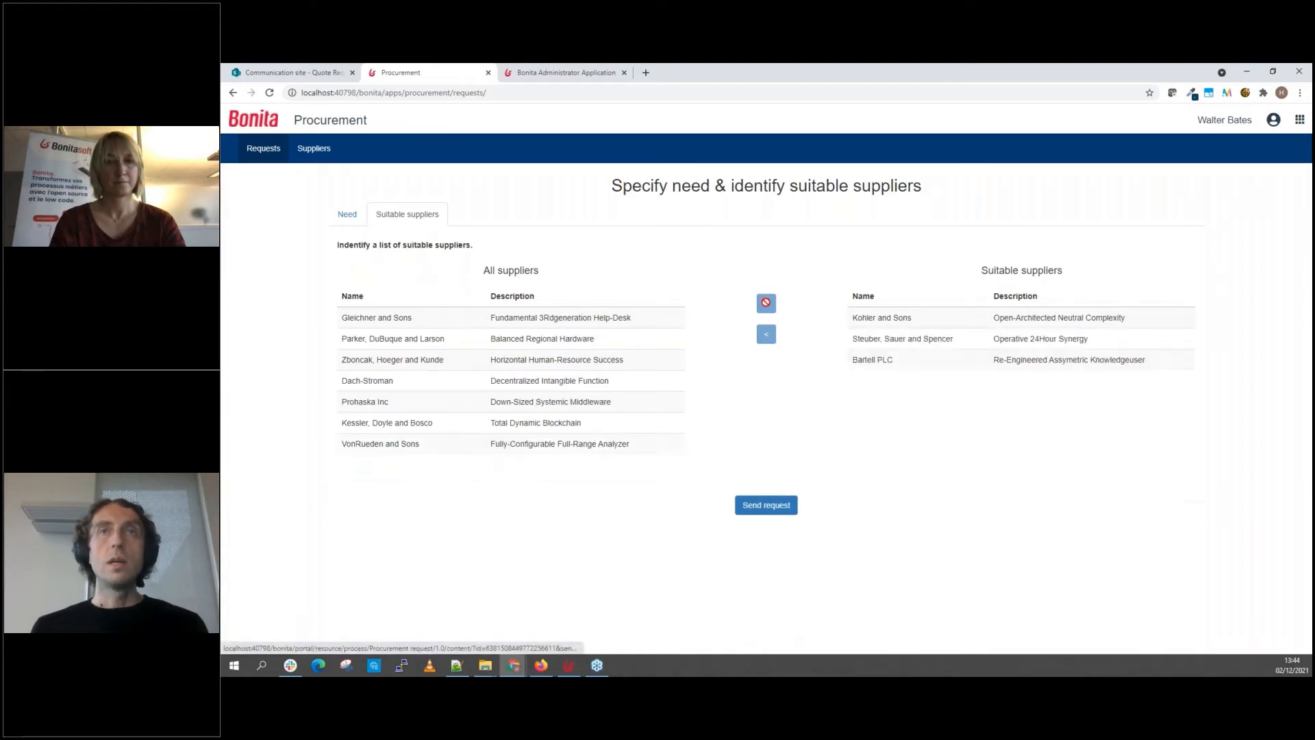
Step: Set the need's summary to "Cabines acoustiques pour espaces de co-working" and description to "Salle de réunion acoustique - 4 places", and send the request
click(348, 216)
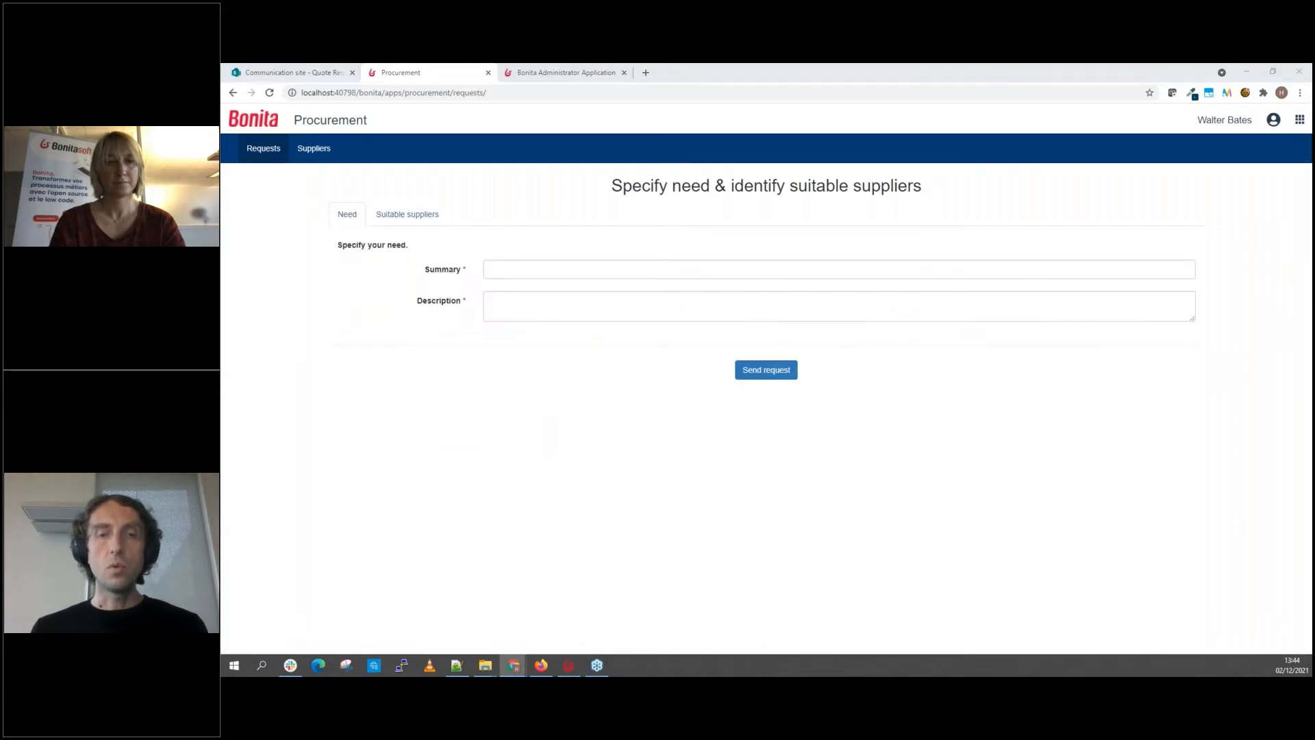
key(alt+Tab)
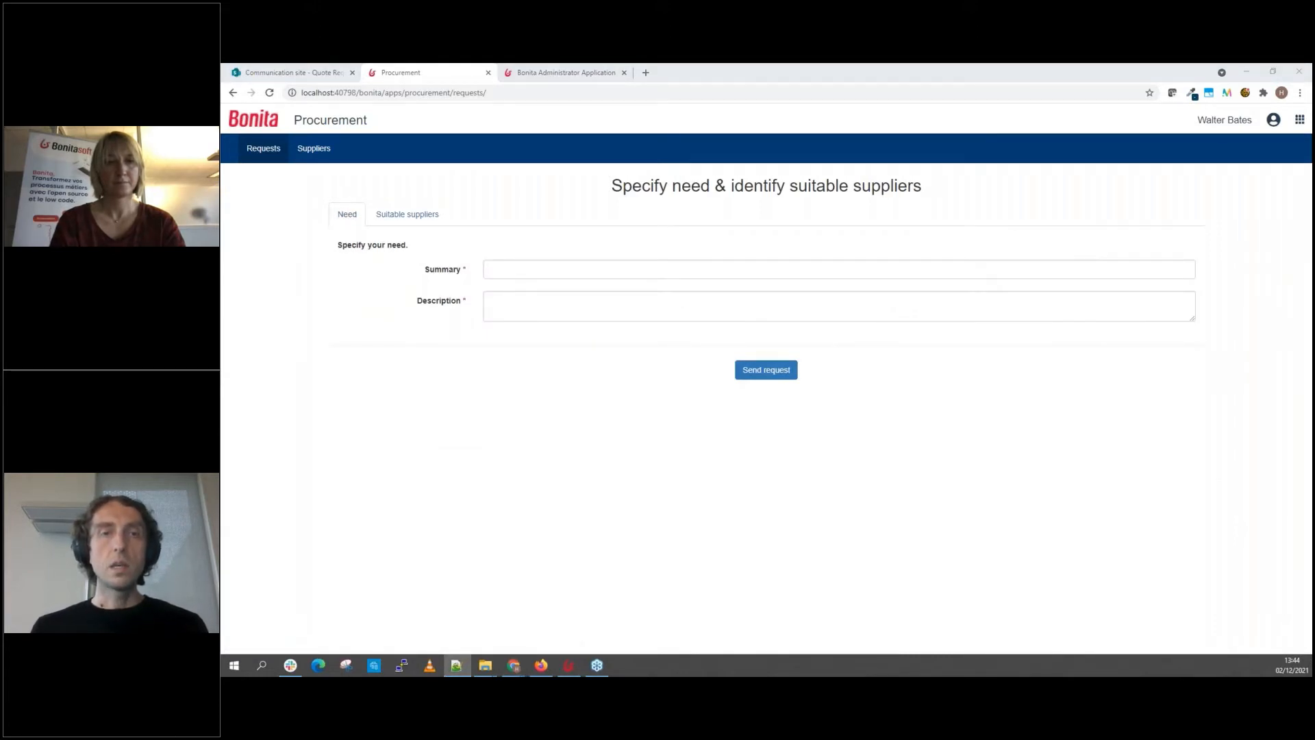
click(519, 269)
text(Cabines acoustiques pour espaces de co-working)
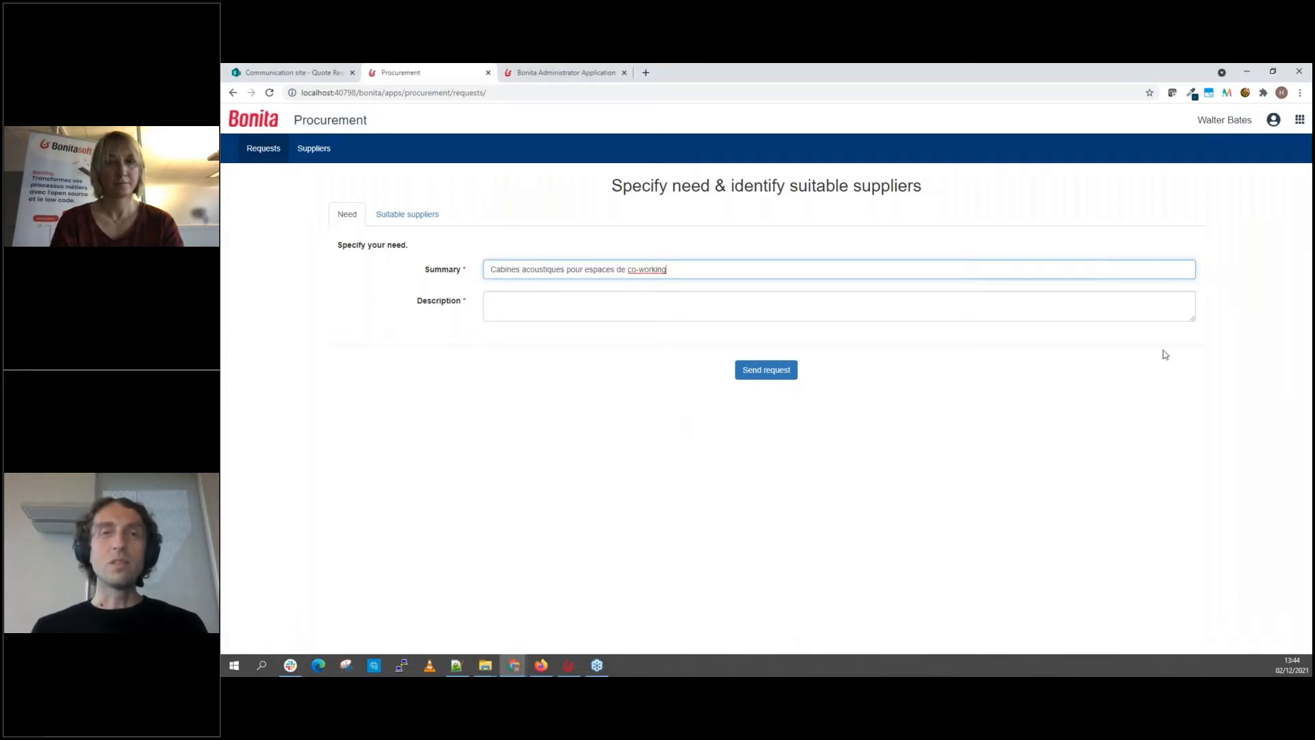
key(alt+Tab)
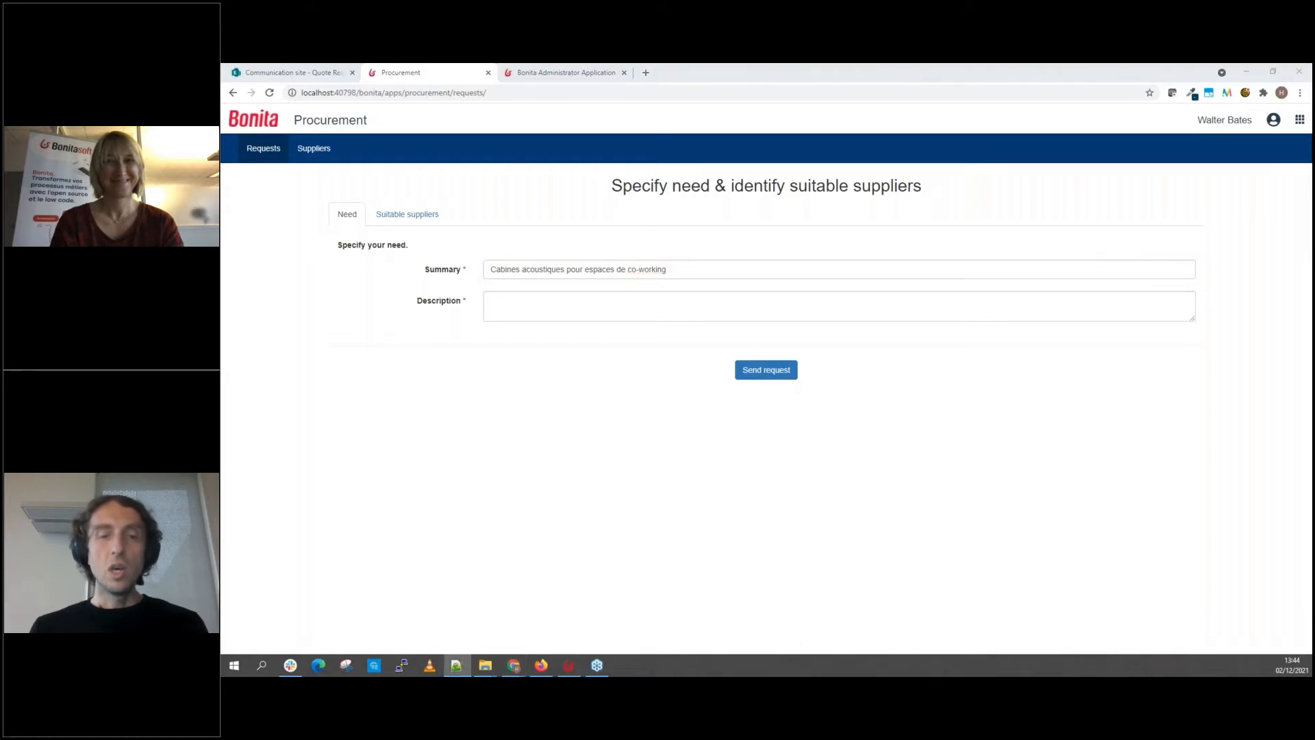
click(665, 314)
text(Salle de réunion acoustique - 4 places)
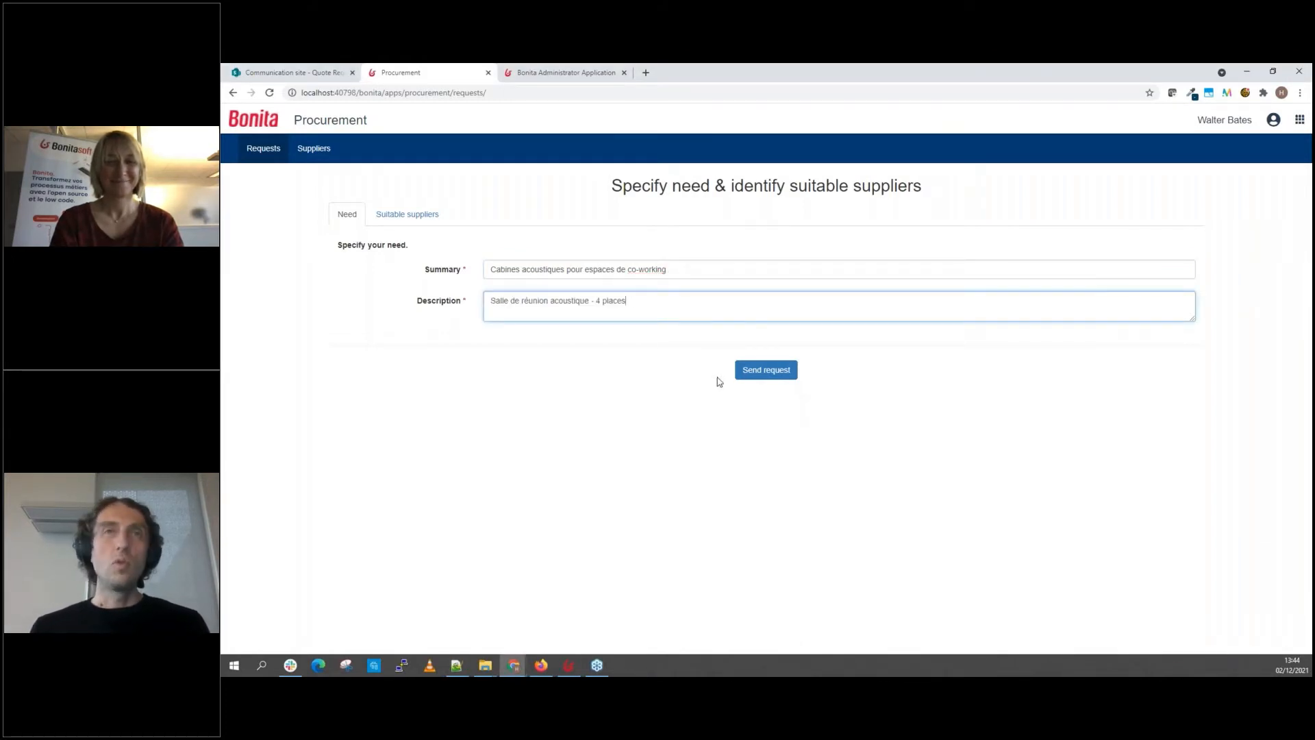
click(756, 373)
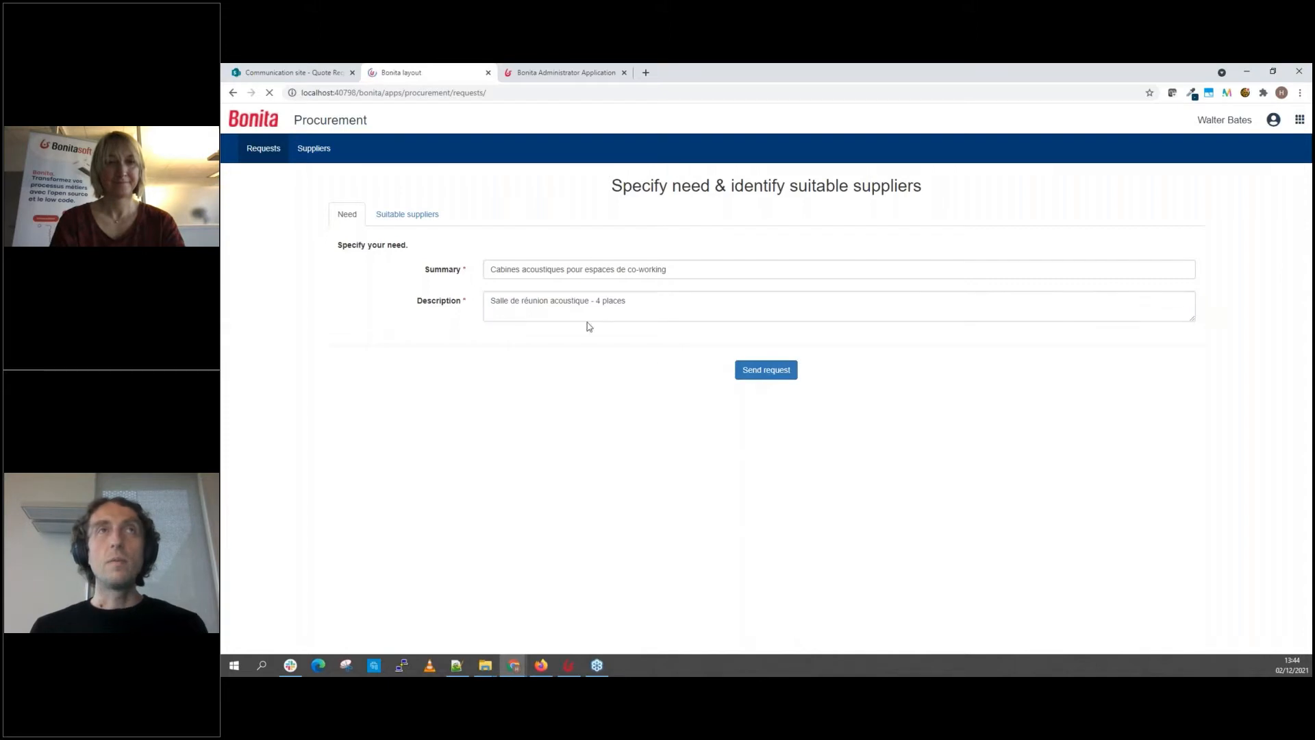
Step: Switch to the SharePoint Quote Requests library and refresh it to look for the new request's folder
click(281, 68)
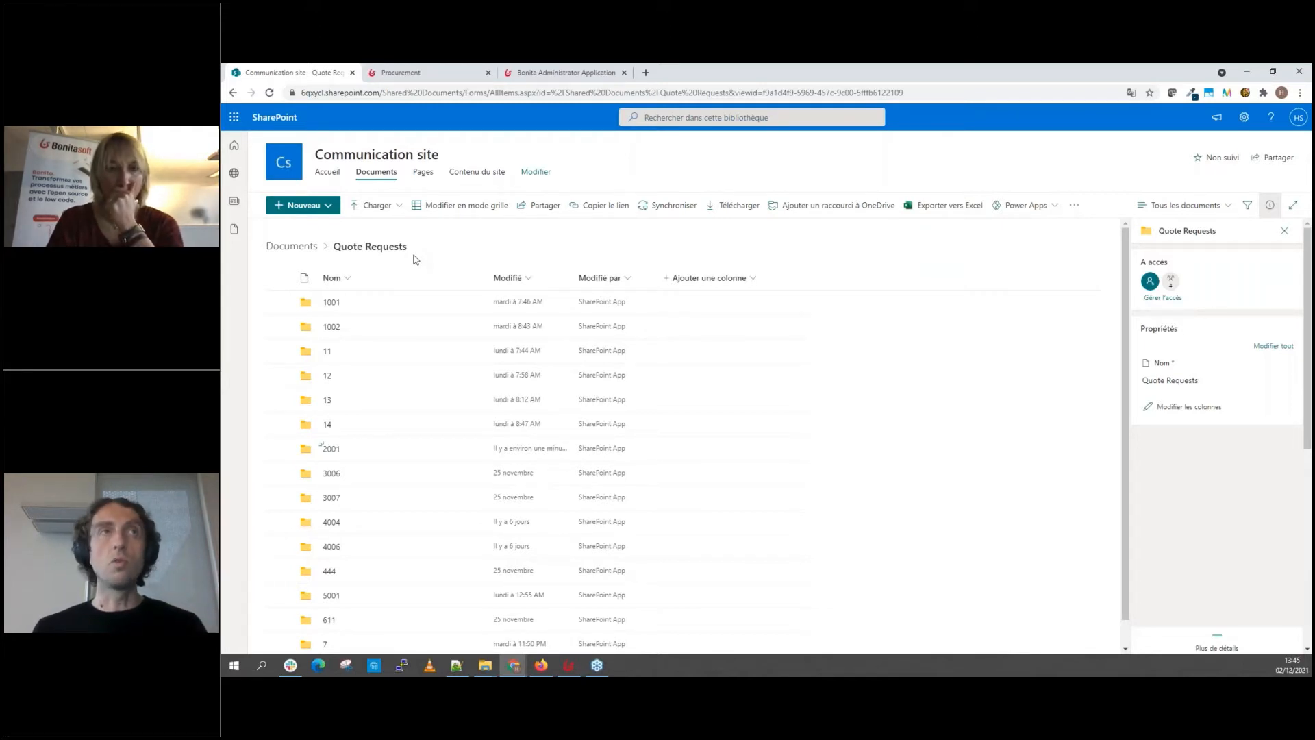
key(F5)
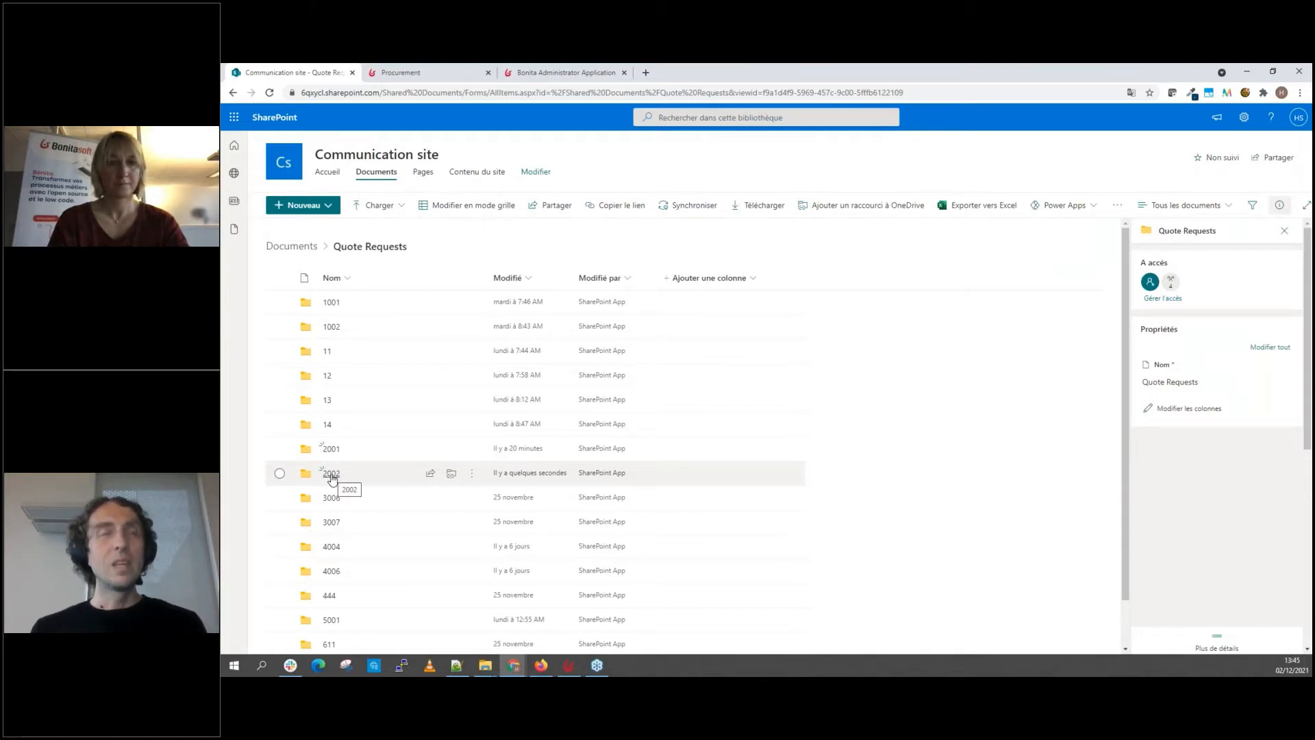
Step: In Bonita Procurement, create the Kohler and Sons quotation for the acoustic cabins request with price 2500 and comment "C'est notre meilleur prix"
click(416, 68)
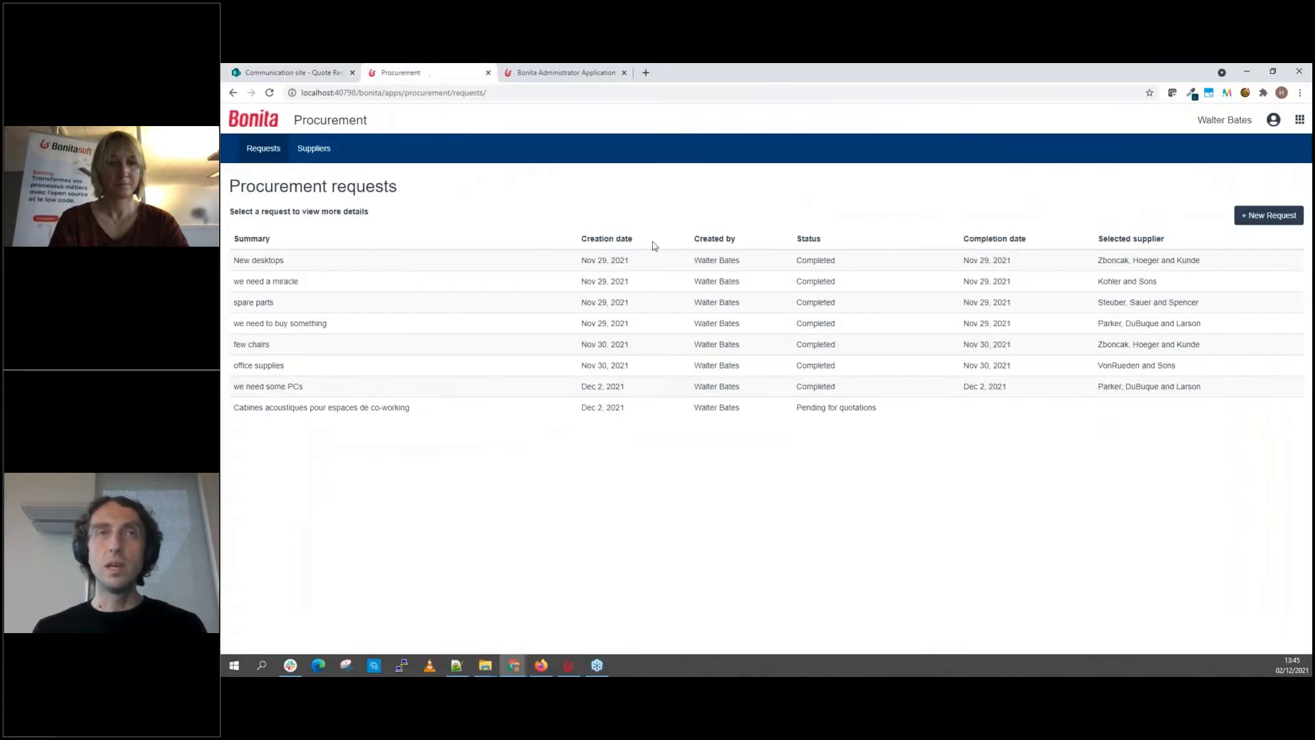
click(719, 412)
scroll(704, 460, down, 1)
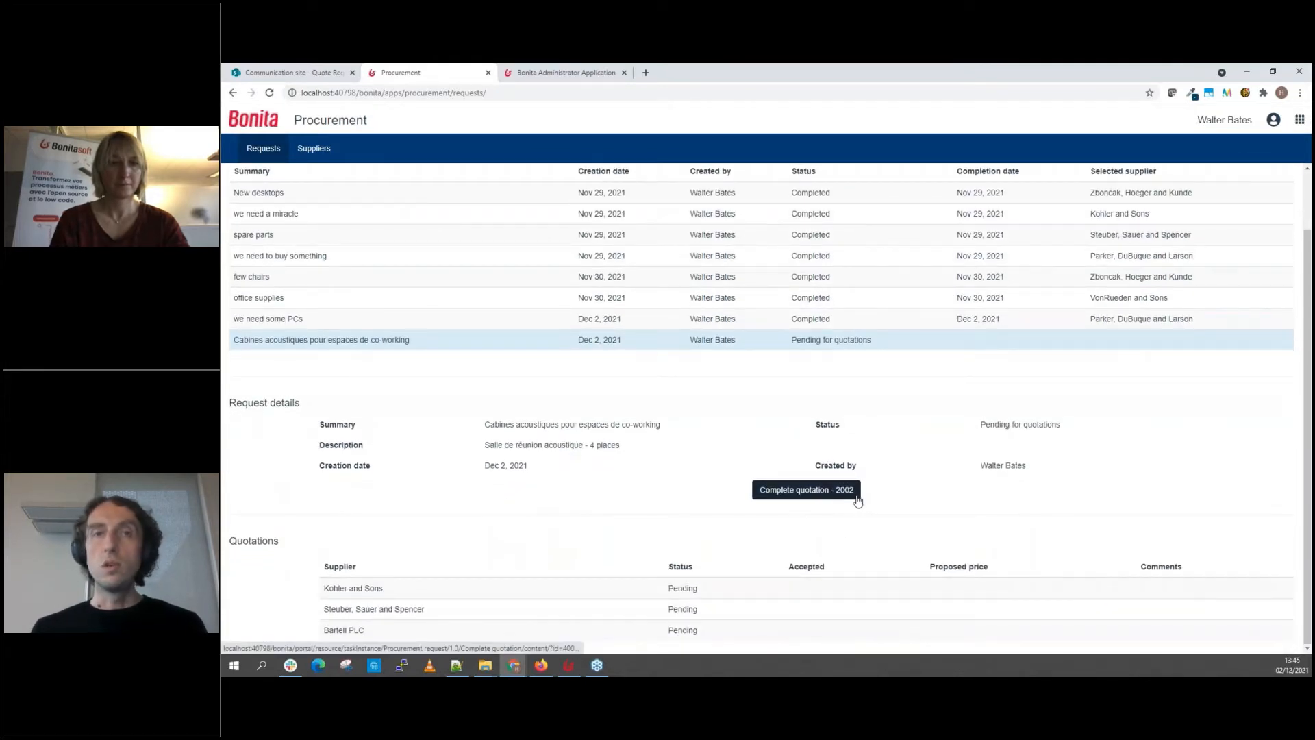
click(823, 498)
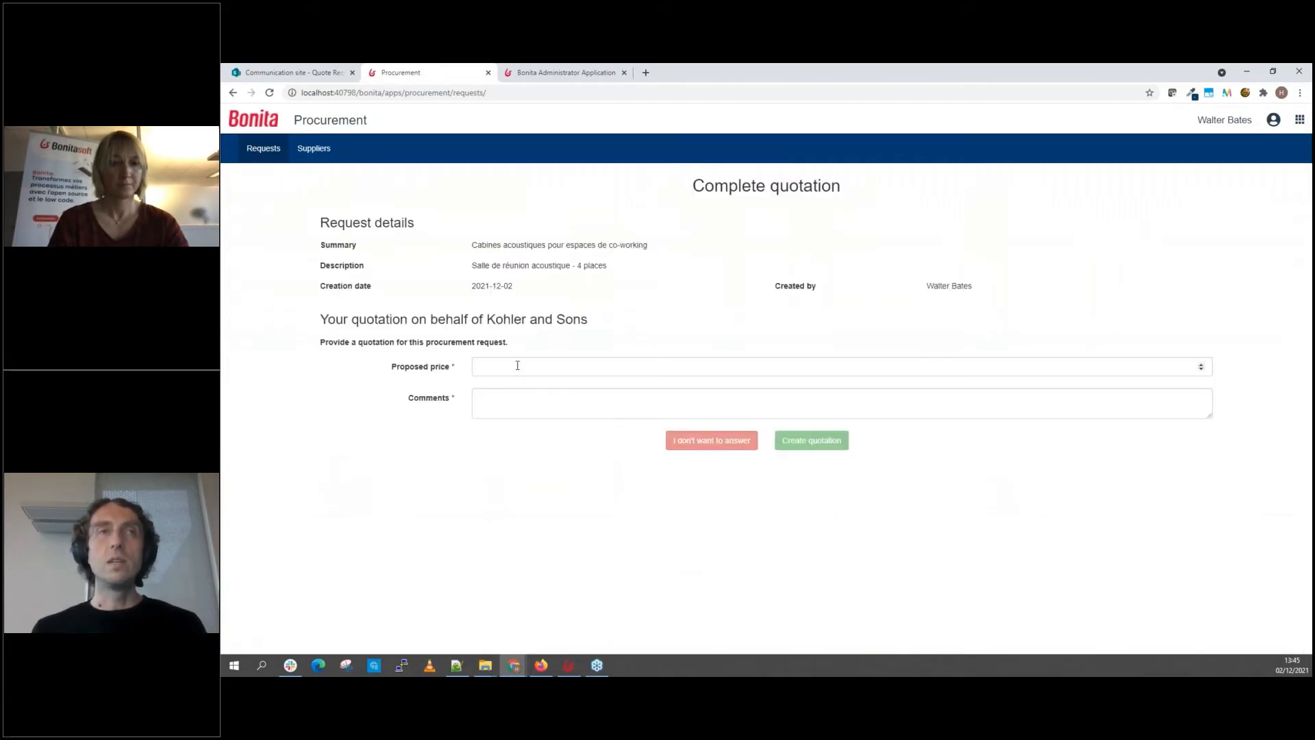
key(alt+Tab)
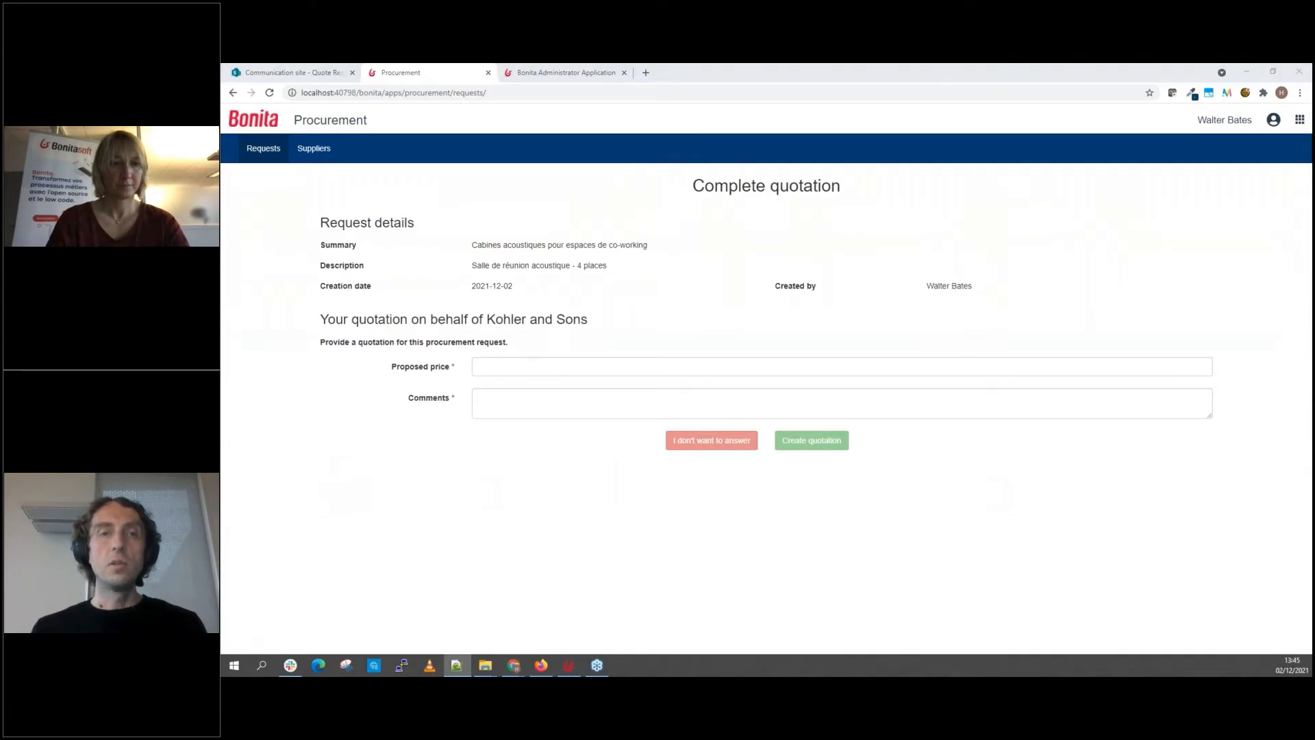
click(565, 359)
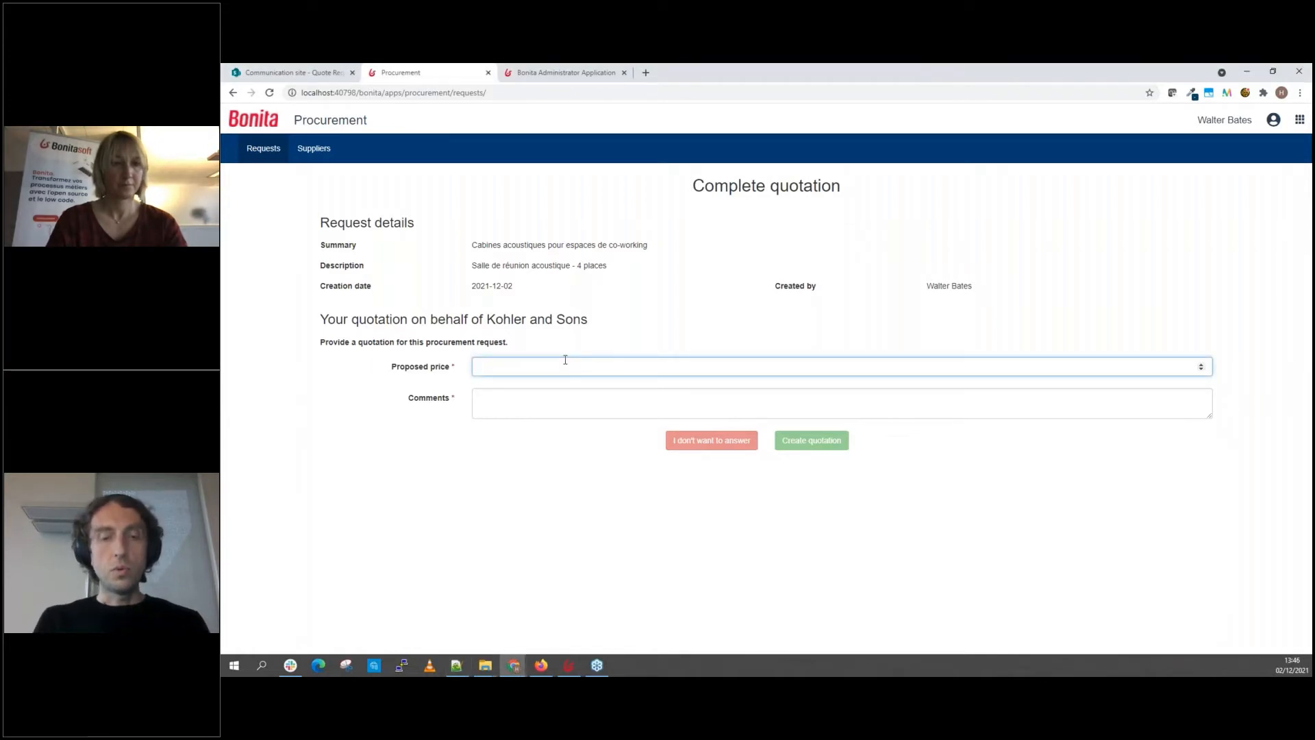
text(2500)
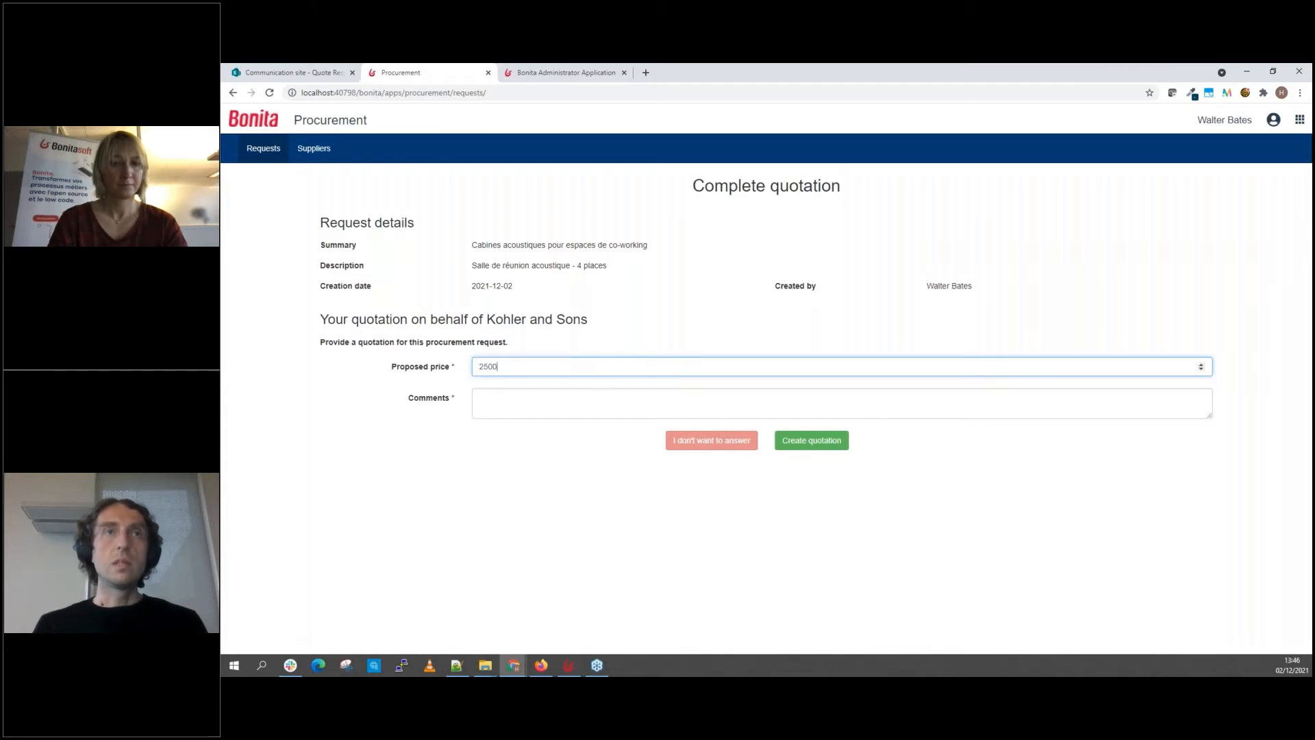
click(578, 396)
text(C'est notre meilleur prix)
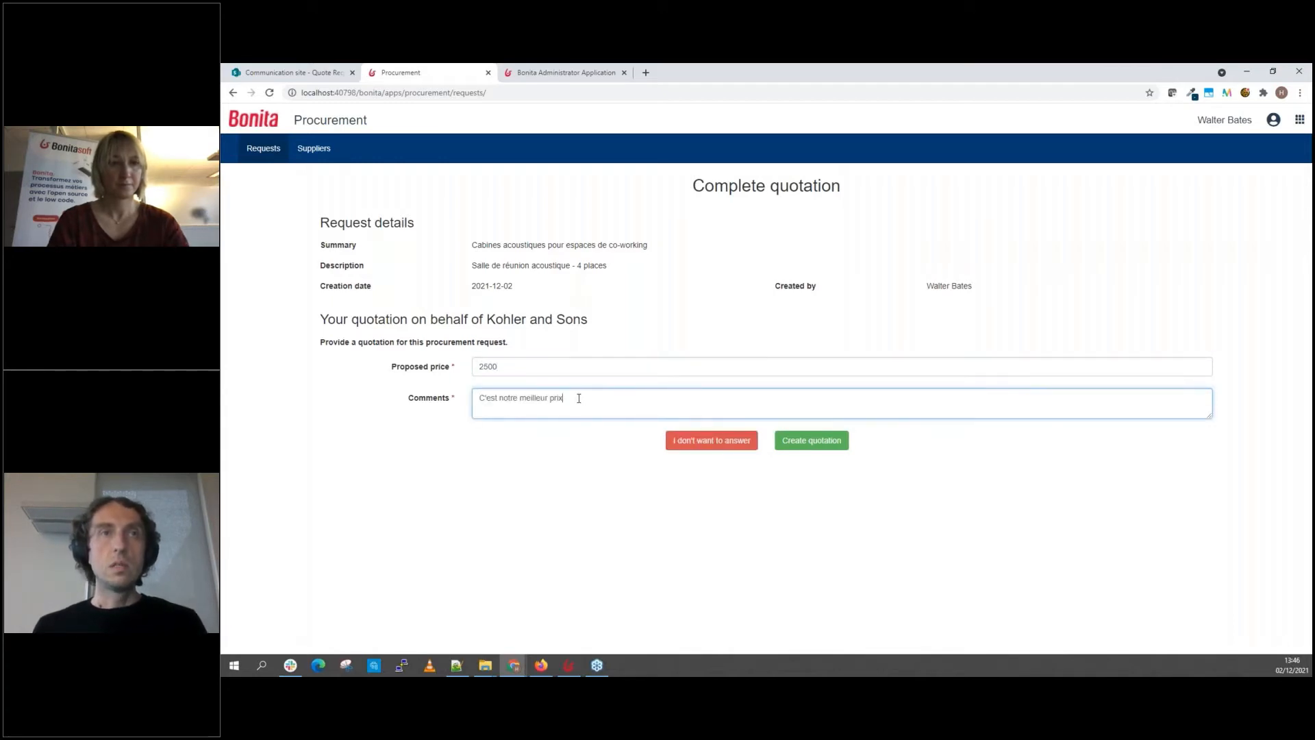
click(810, 441)
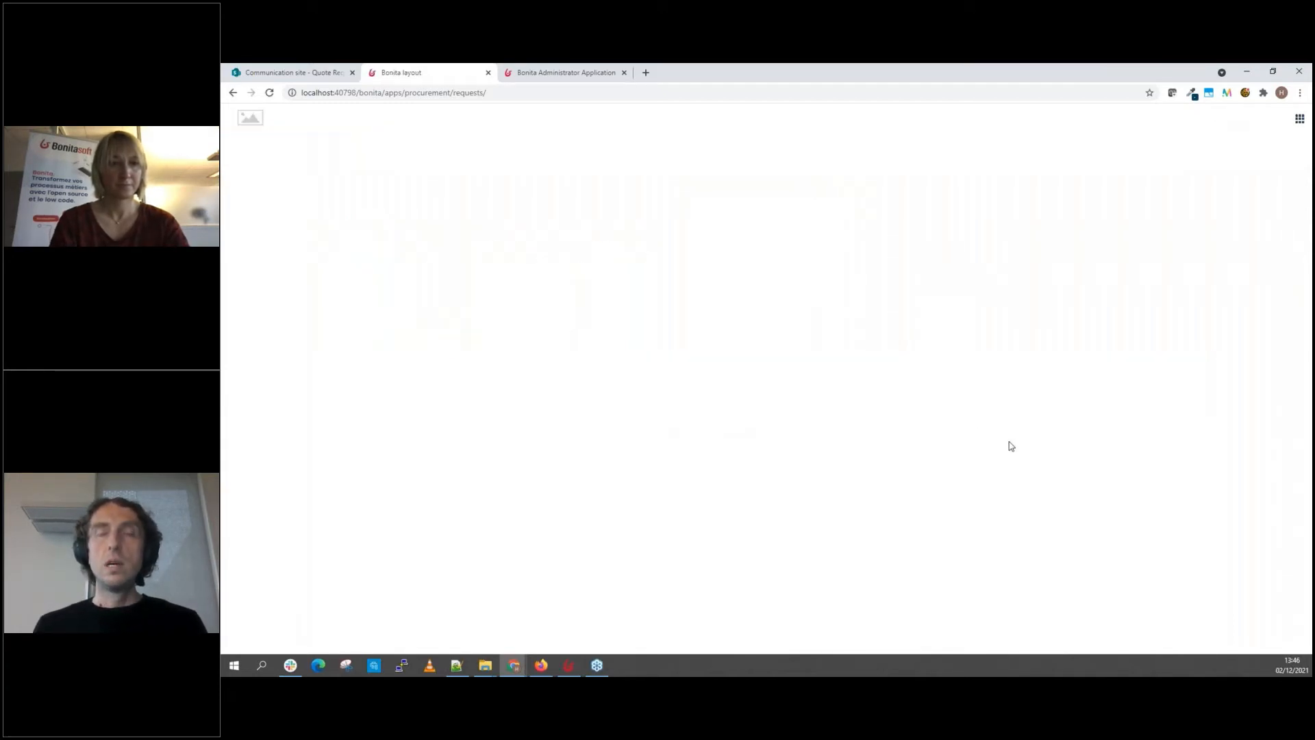
Step: Decline to quote on behalf of Steuber, Sauer and Spencer for the same request, with the comment "Désolé, rupture de stock"
click(746, 412)
click(788, 553)
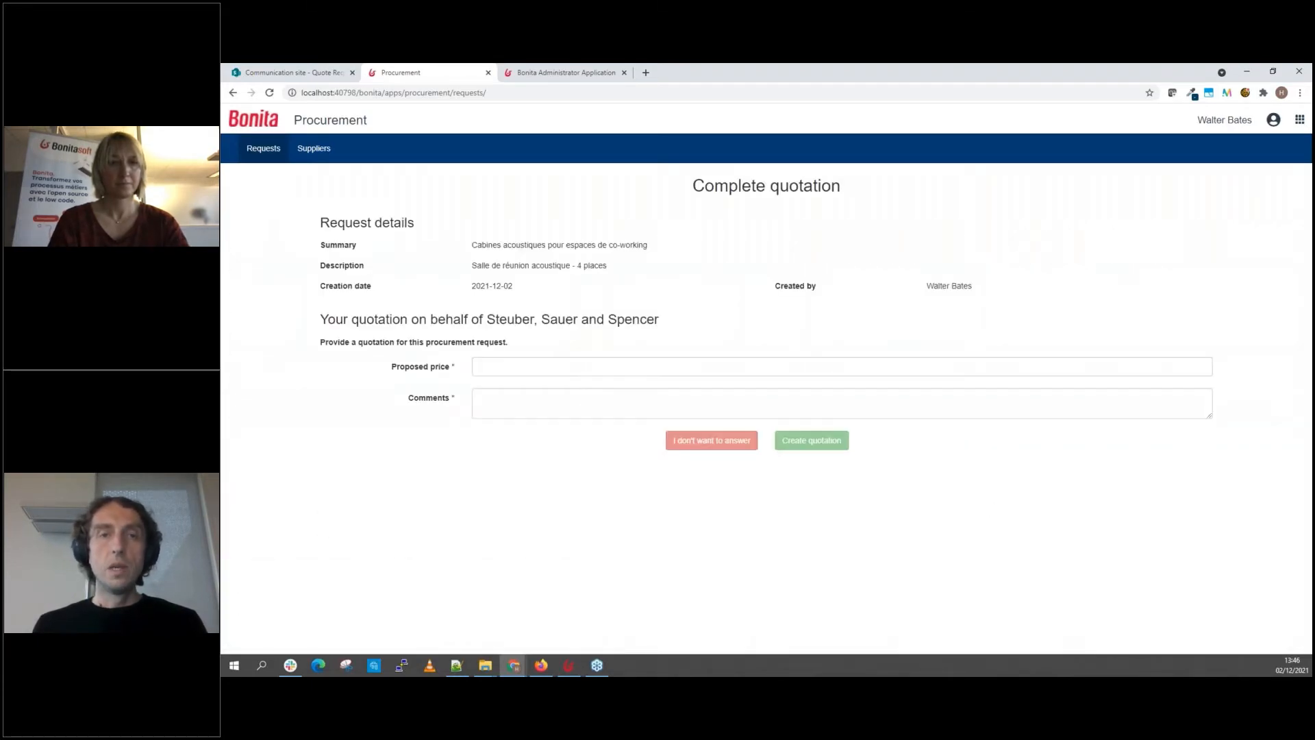
key(alt+Tab)
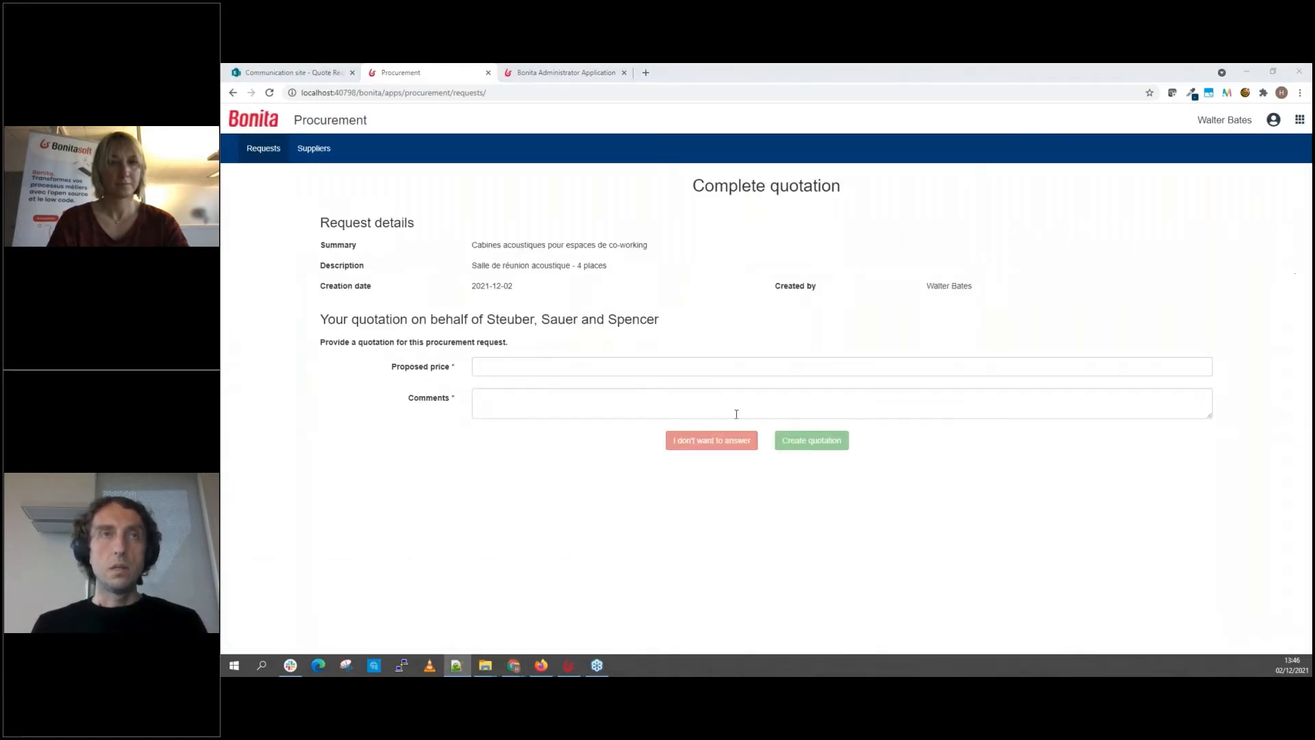
click(526, 400)
text(Désolé, rupture de stock)
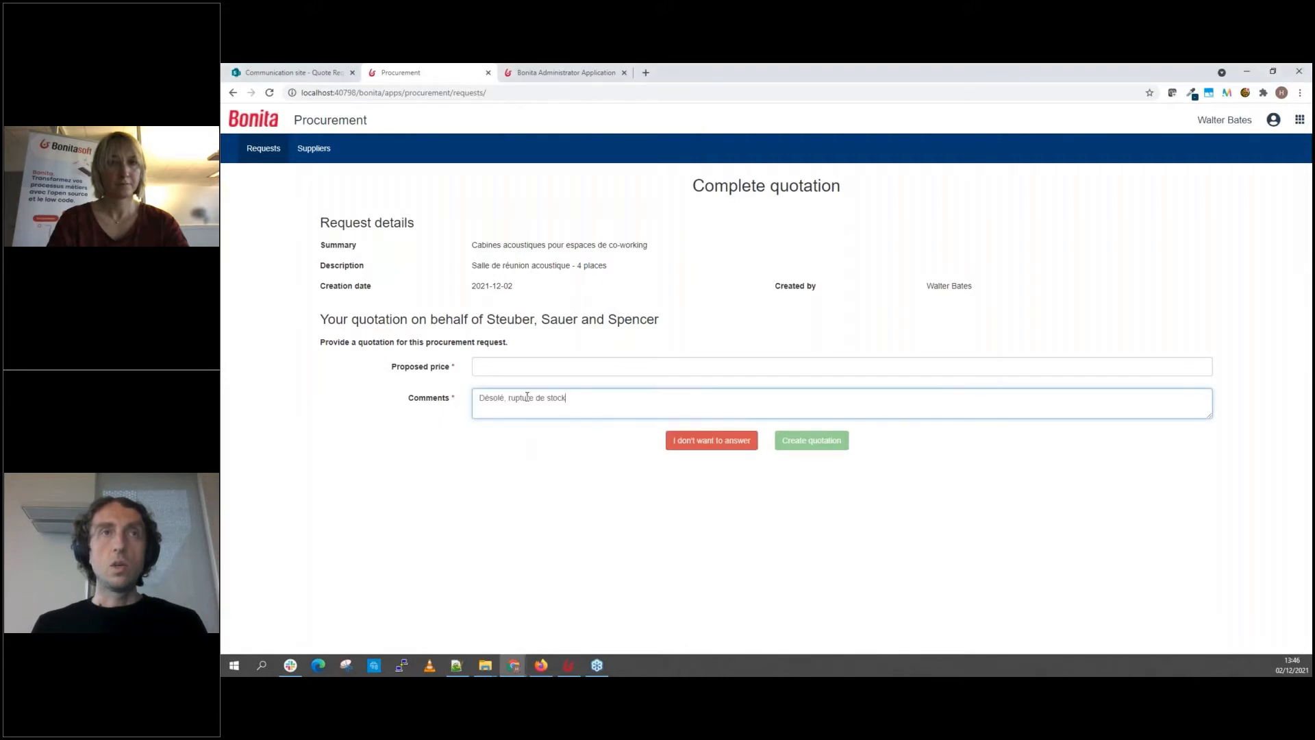
click(727, 441)
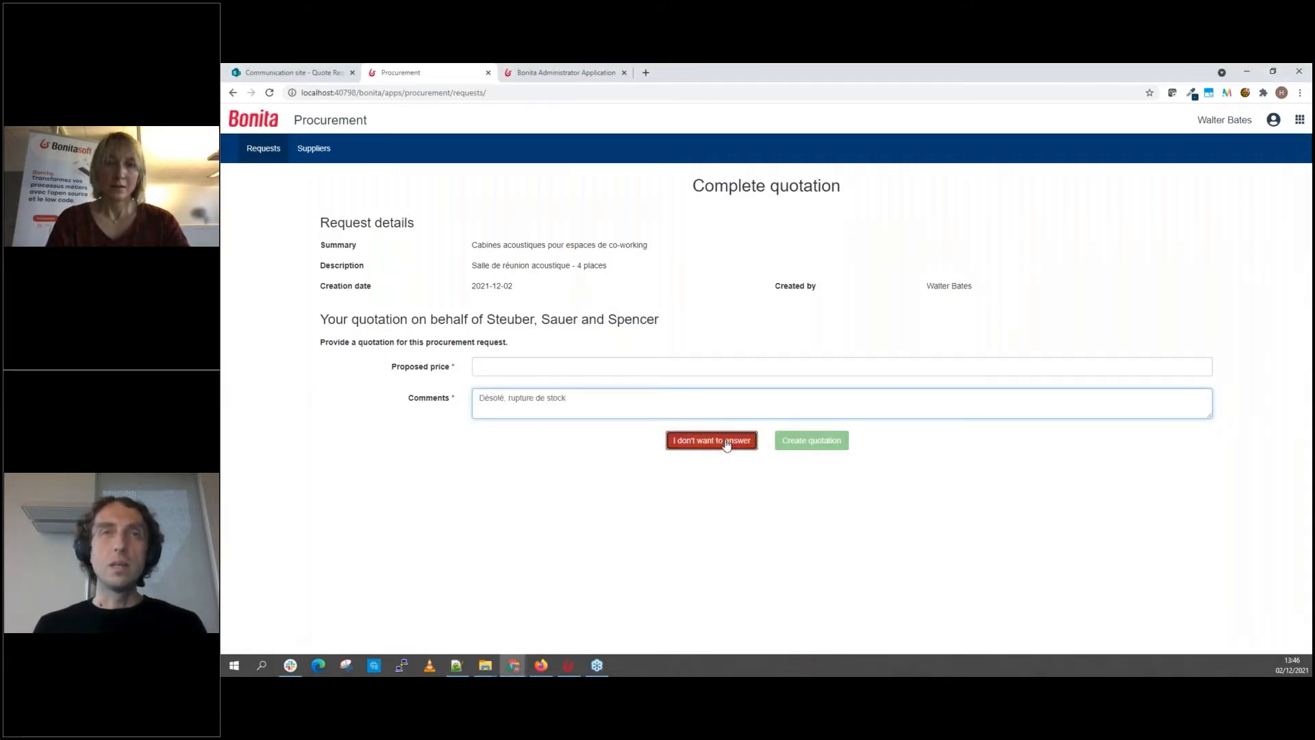
Step: Create the Bartell PLC quotation for the same request with price 2289 and comment "Vous ne trouverez pas moins cher !"
click(605, 411)
click(795, 557)
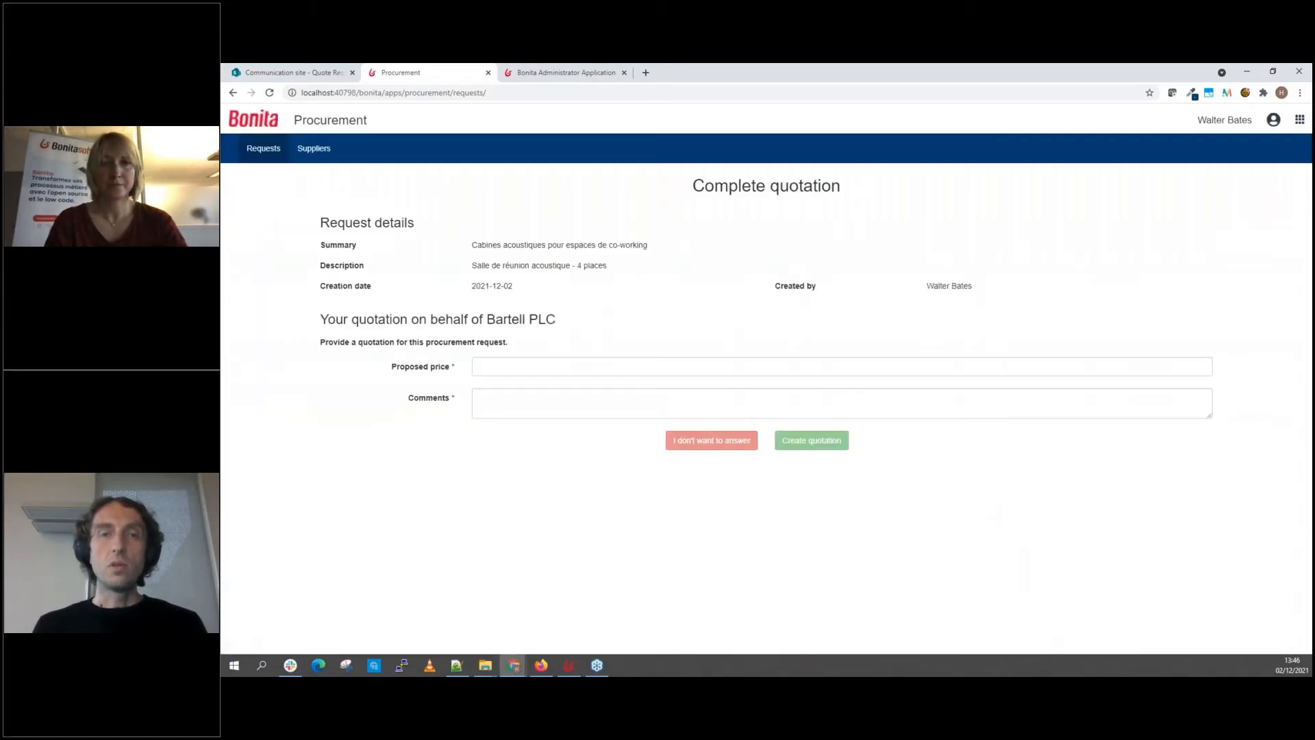
key(alt+Tab)
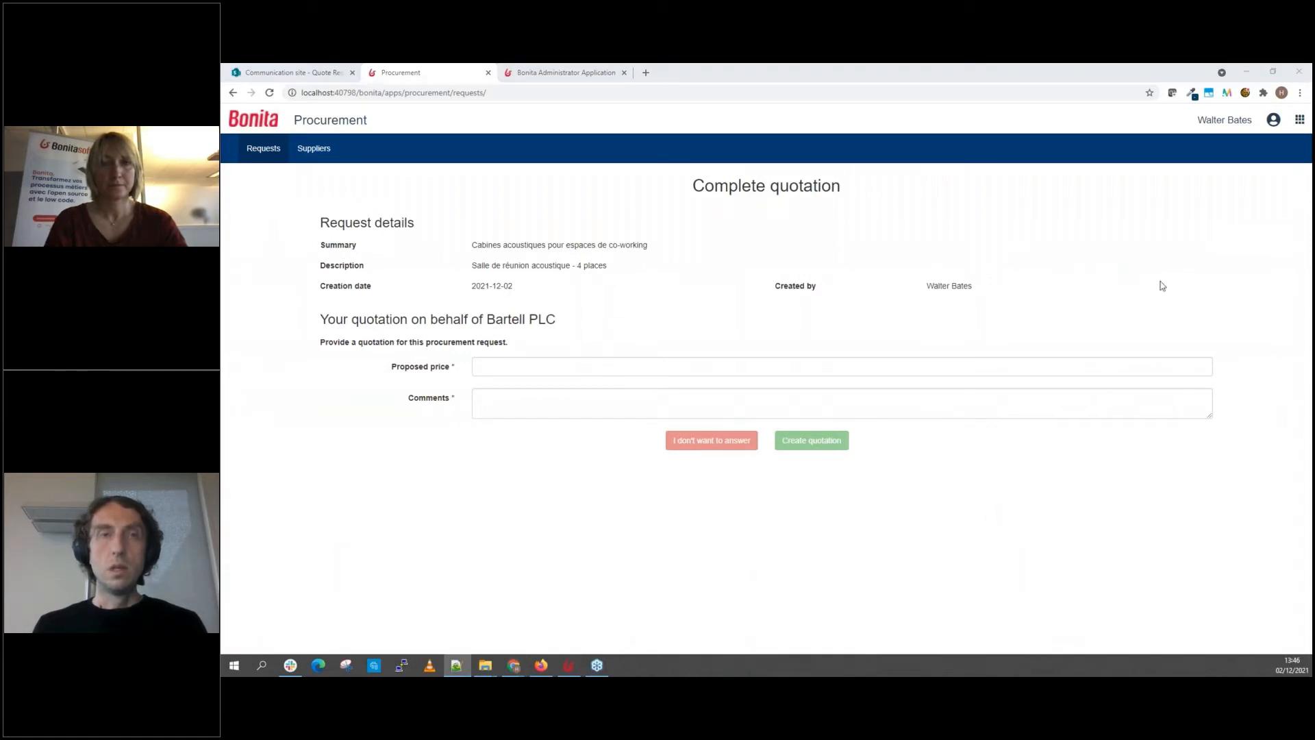
click(620, 365)
text(2289)
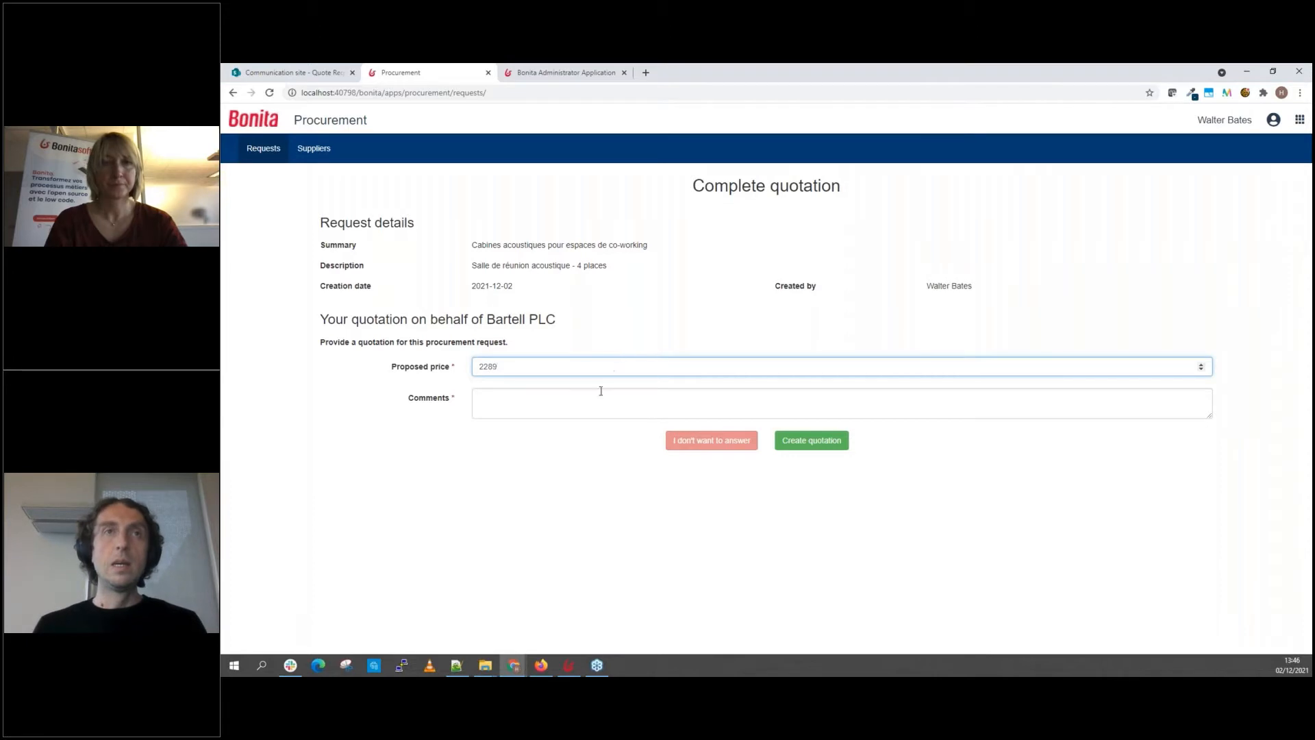
click(600, 390)
text(Vous ne trouverez pas moins cher !)
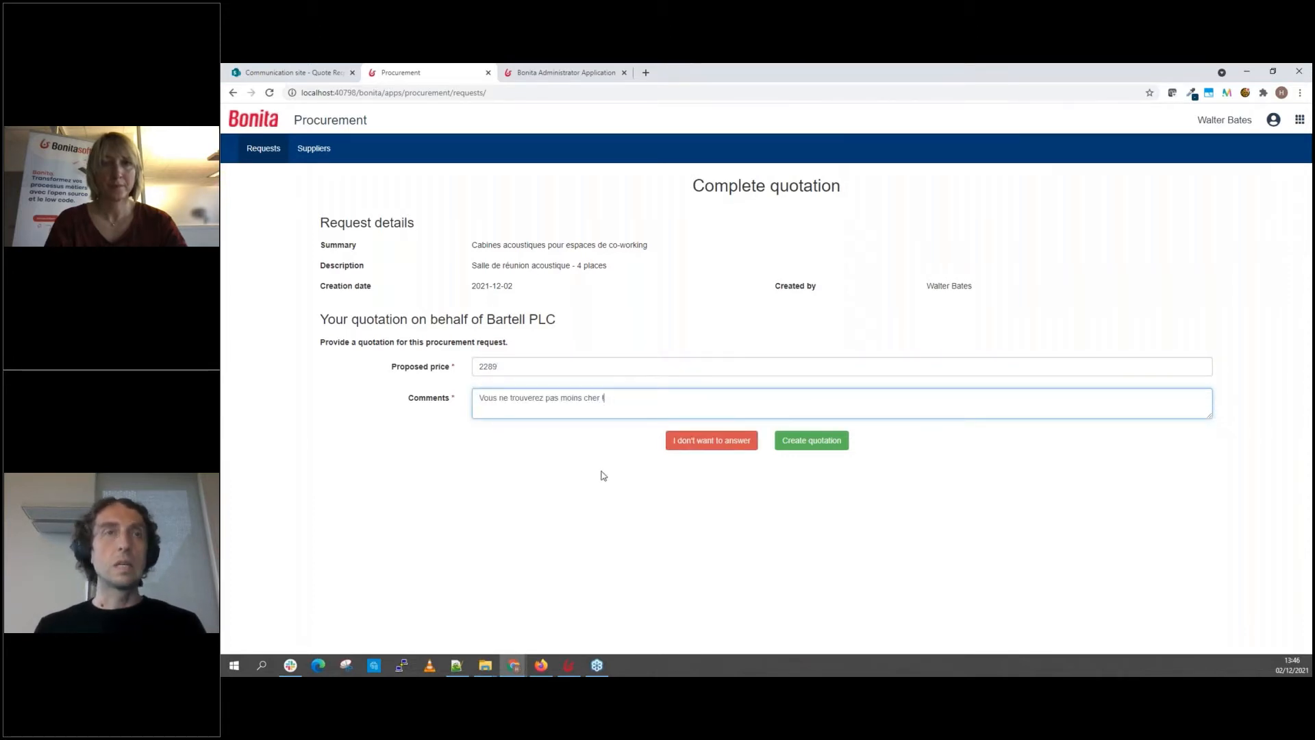
click(814, 444)
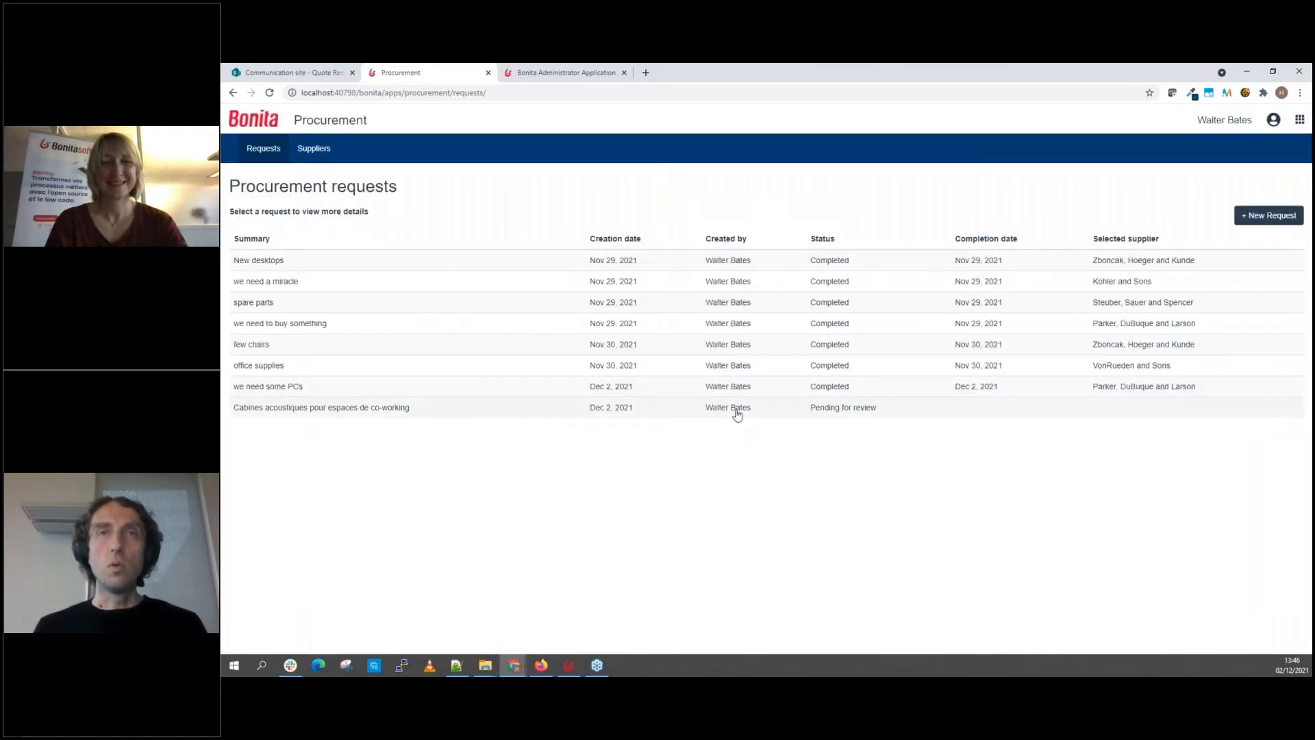
Step: Review the quotations for the acoustic cabins request and accept the one from Bartell PLC
click(736, 414)
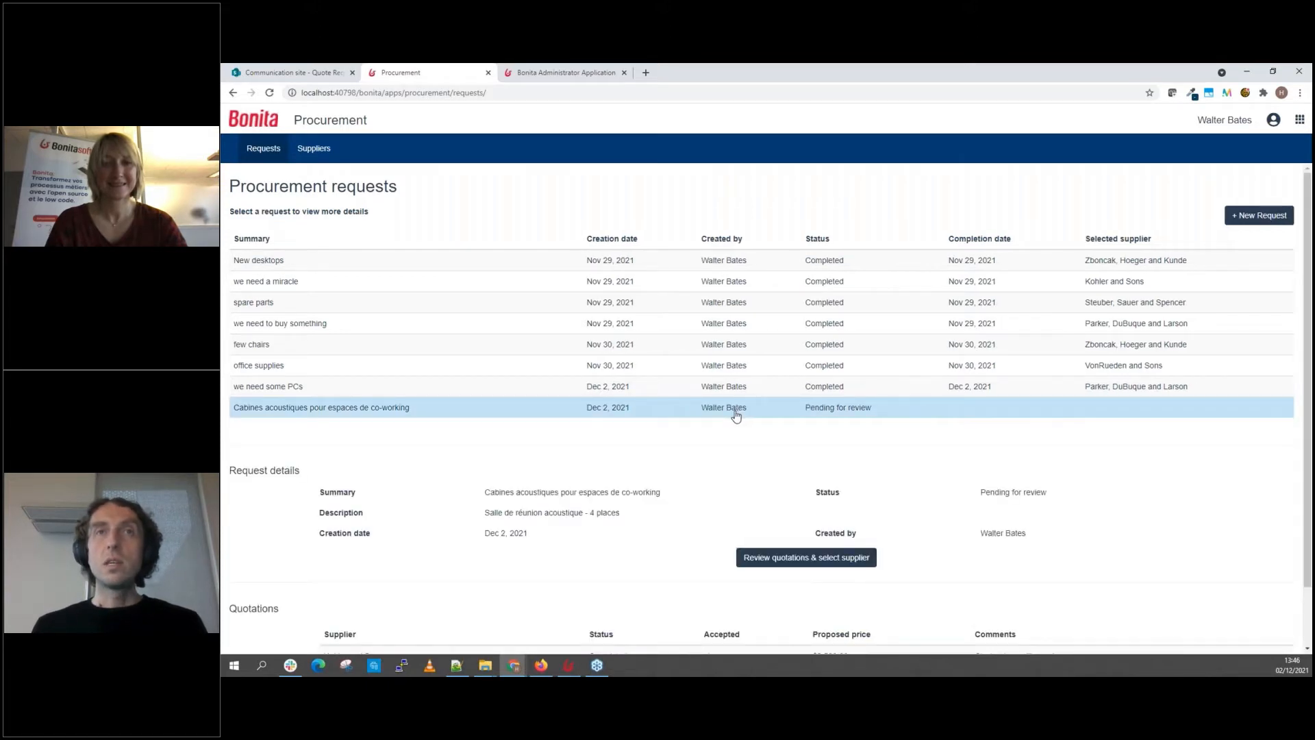
scroll(672, 470, down, 1)
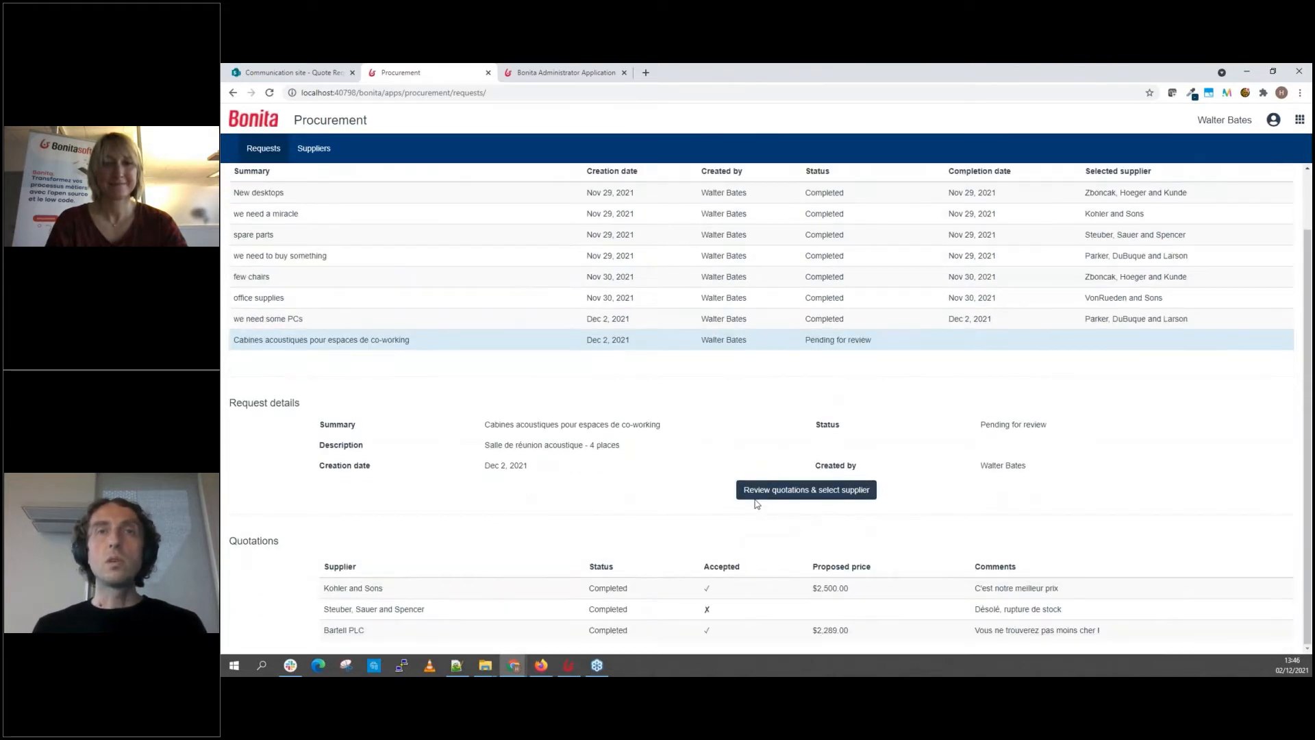
click(777, 490)
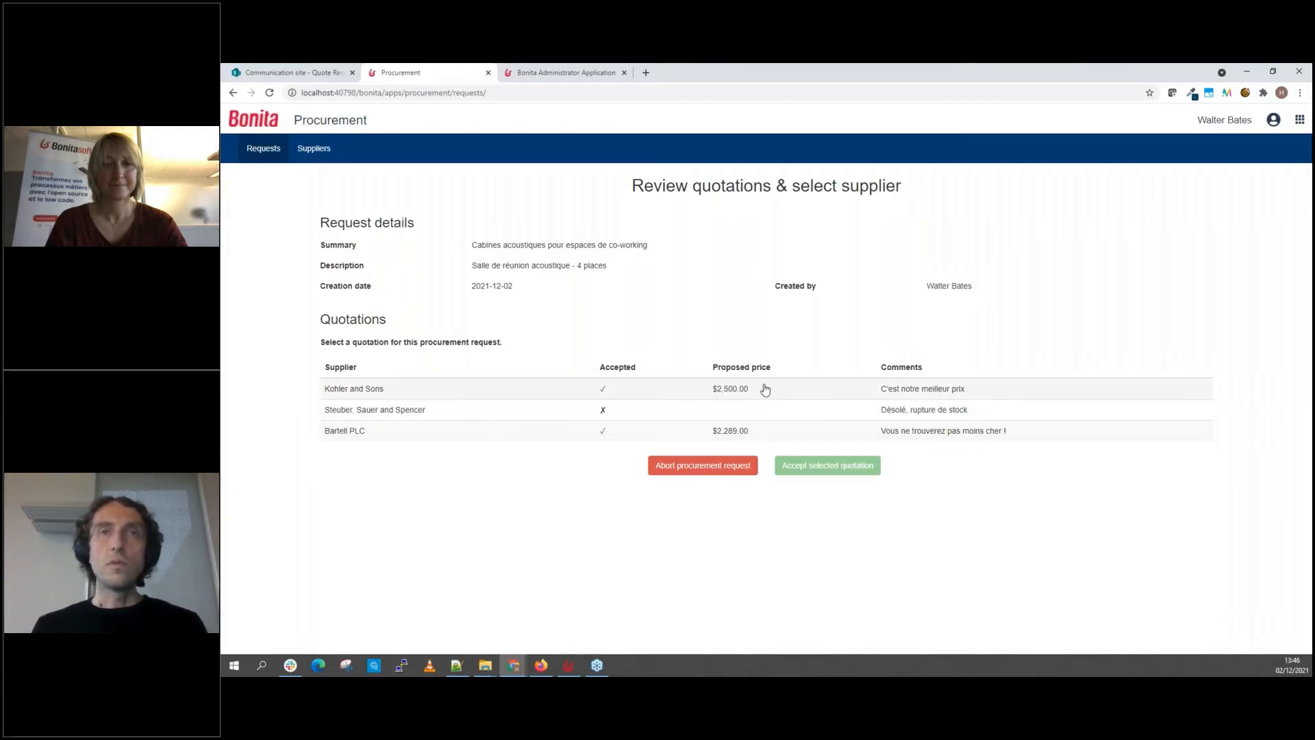
click(773, 433)
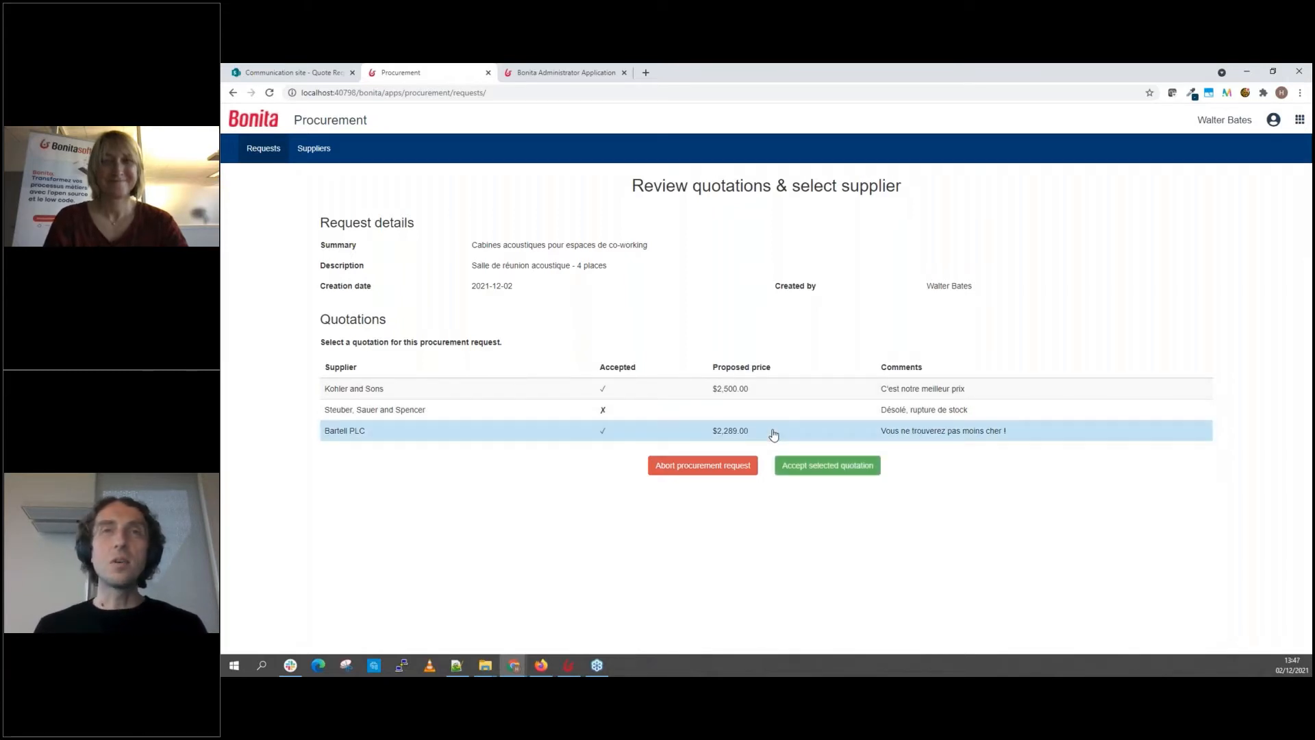
click(824, 467)
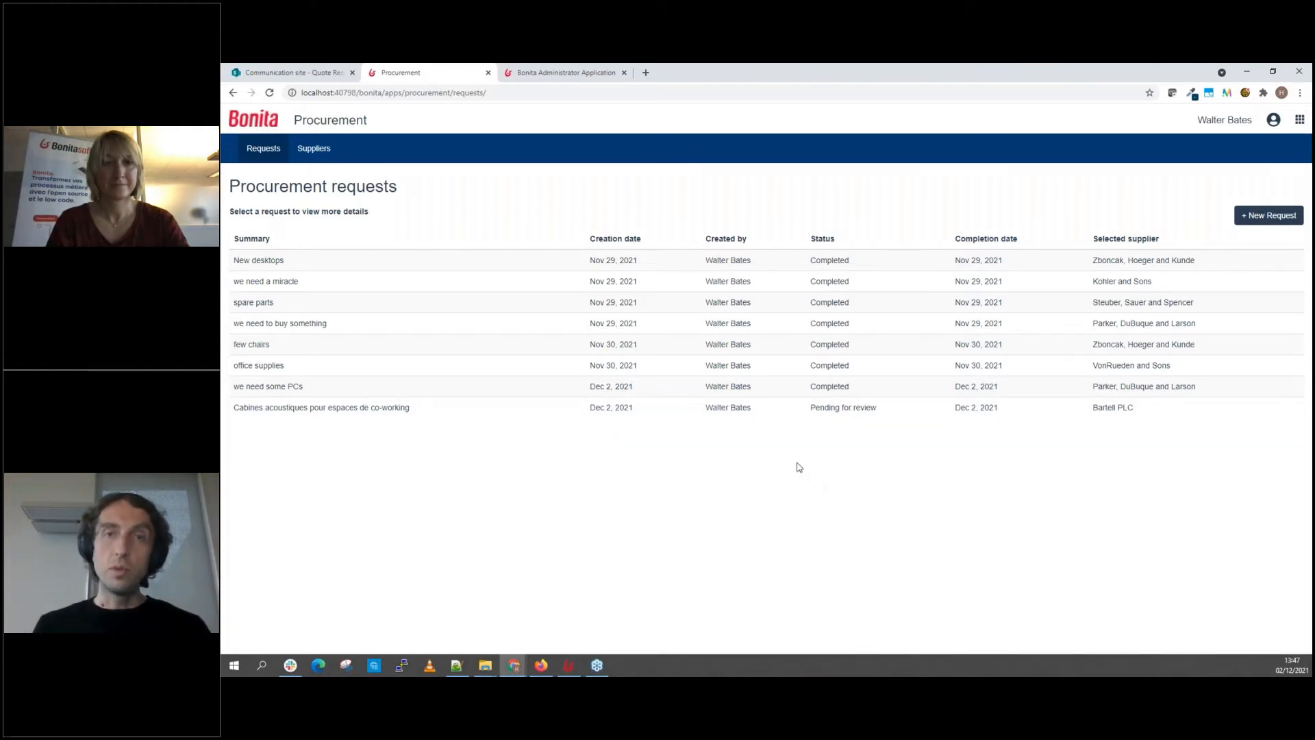
Step: In SharePoint, open folder 2002 under Quote Requests and open the document QuoteRequest-2002.docx from it
click(275, 73)
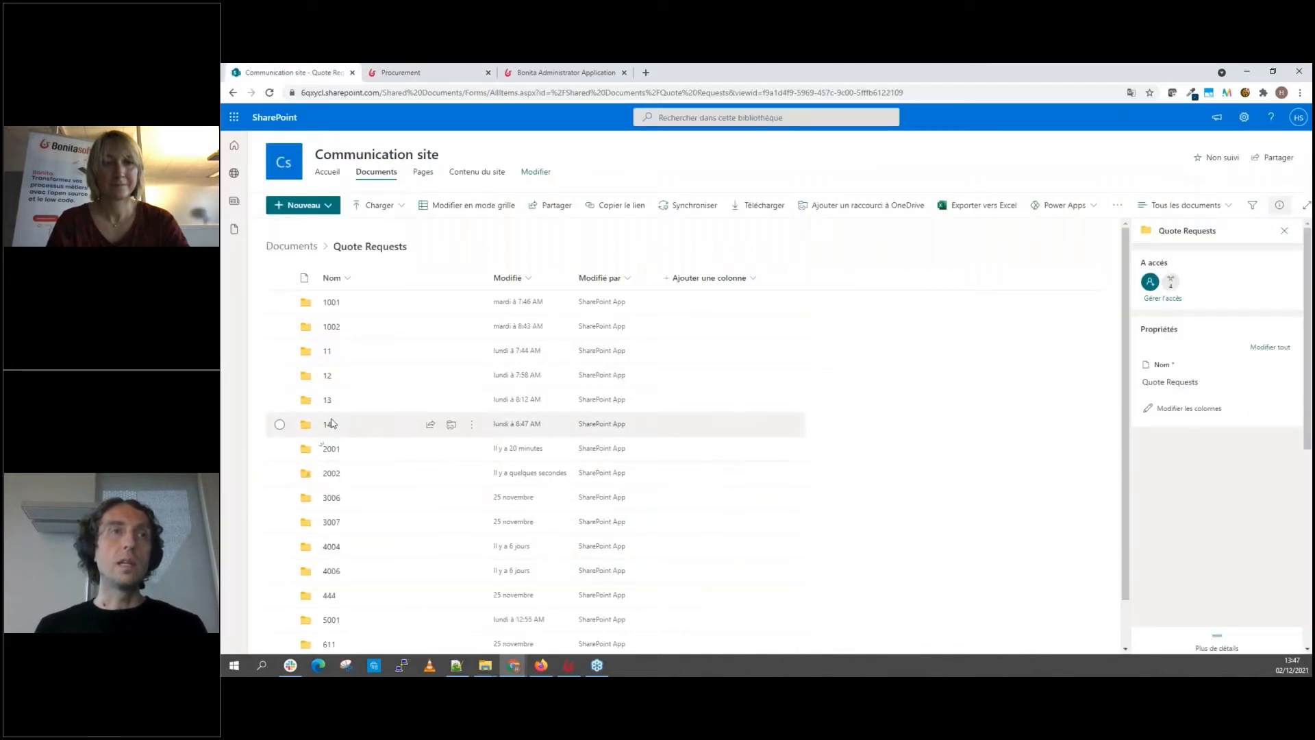
click(332, 479)
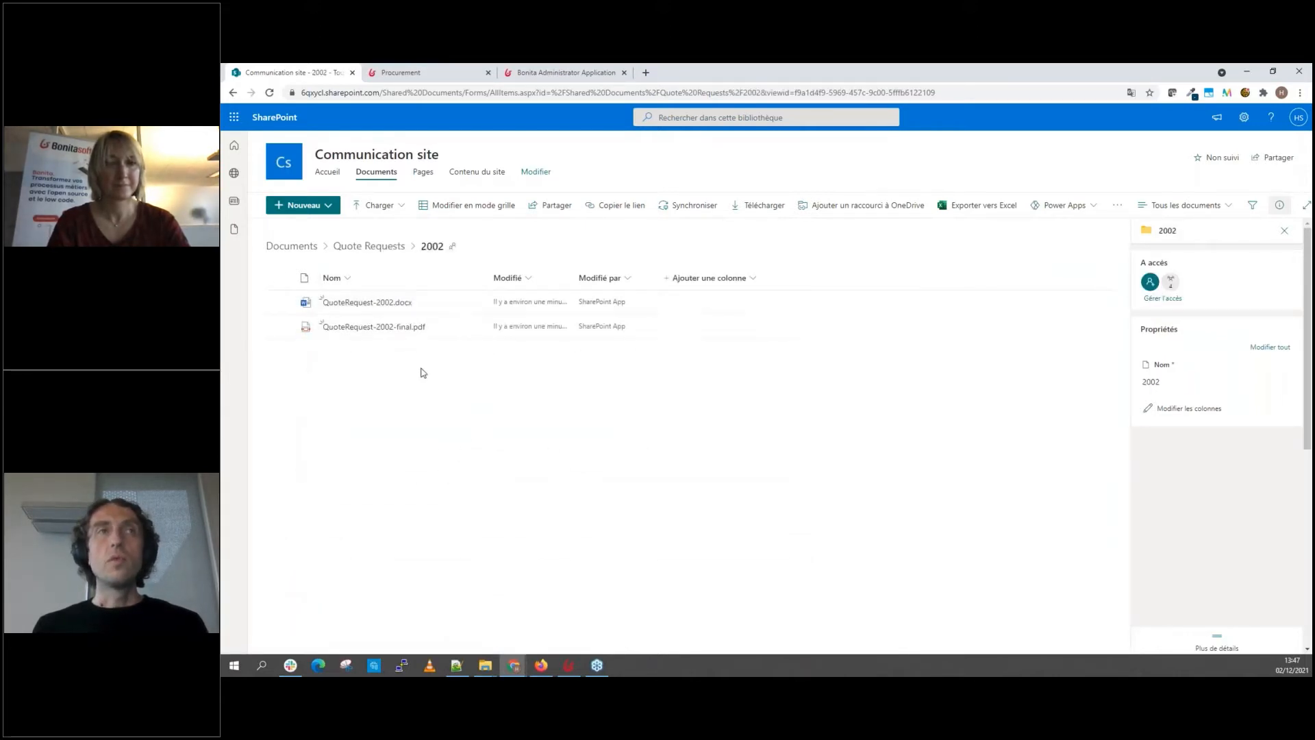
click(397, 305)
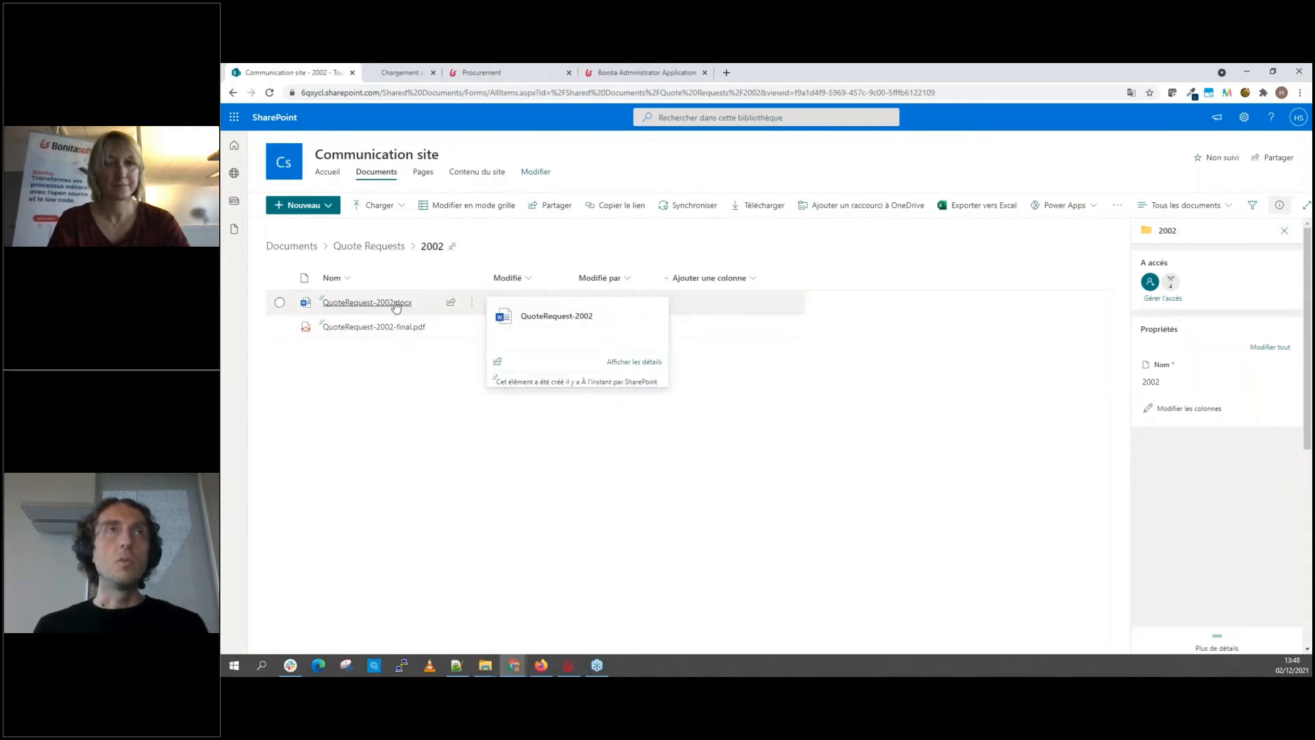
click(429, 72)
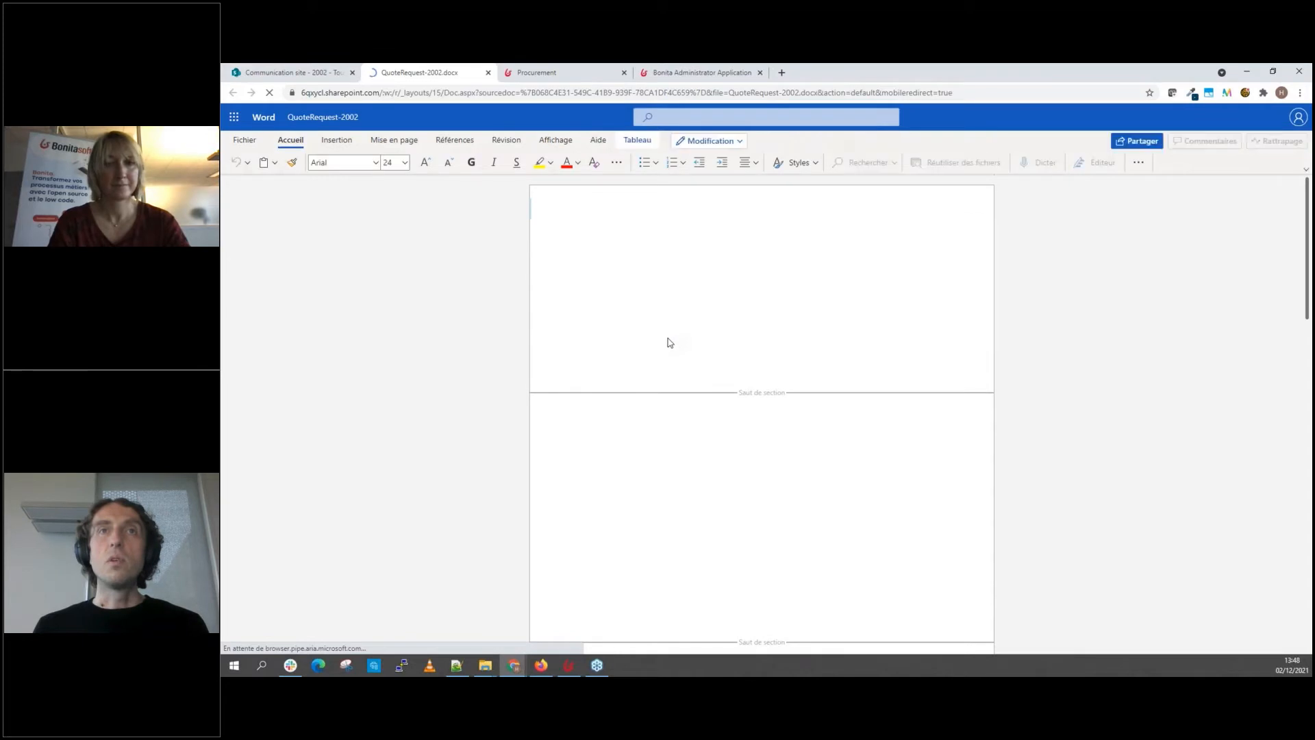
Step: Open QuoteRequest-2002-final.pdf from the same folder and check its summary, description and supplier name
click(328, 67)
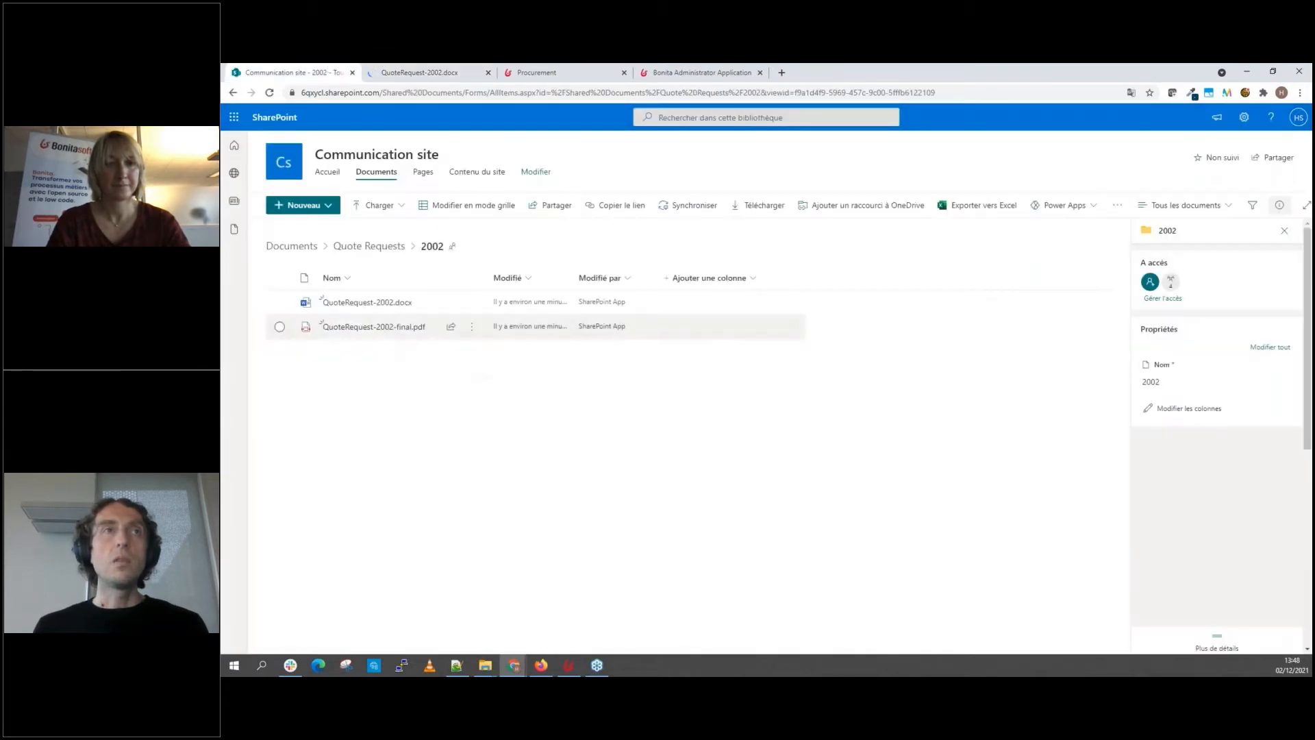
click(374, 327)
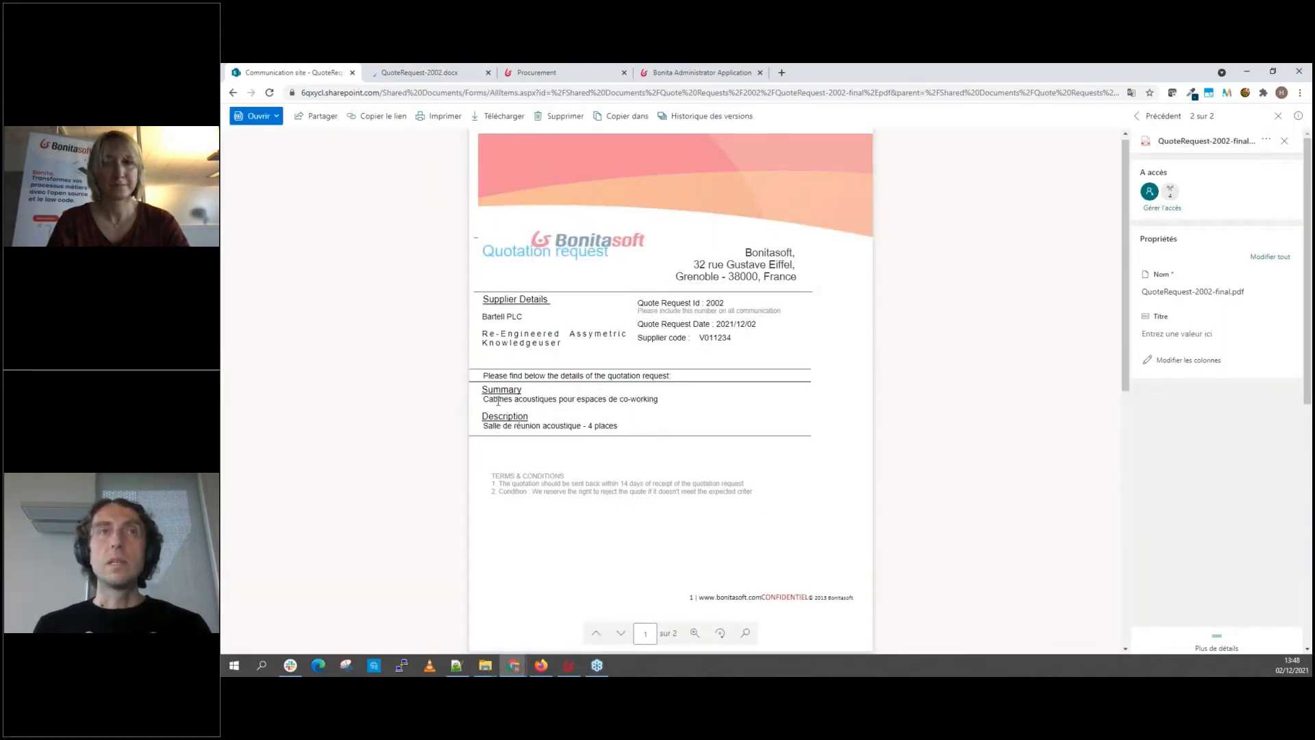
drag(677, 389, 678, 399)
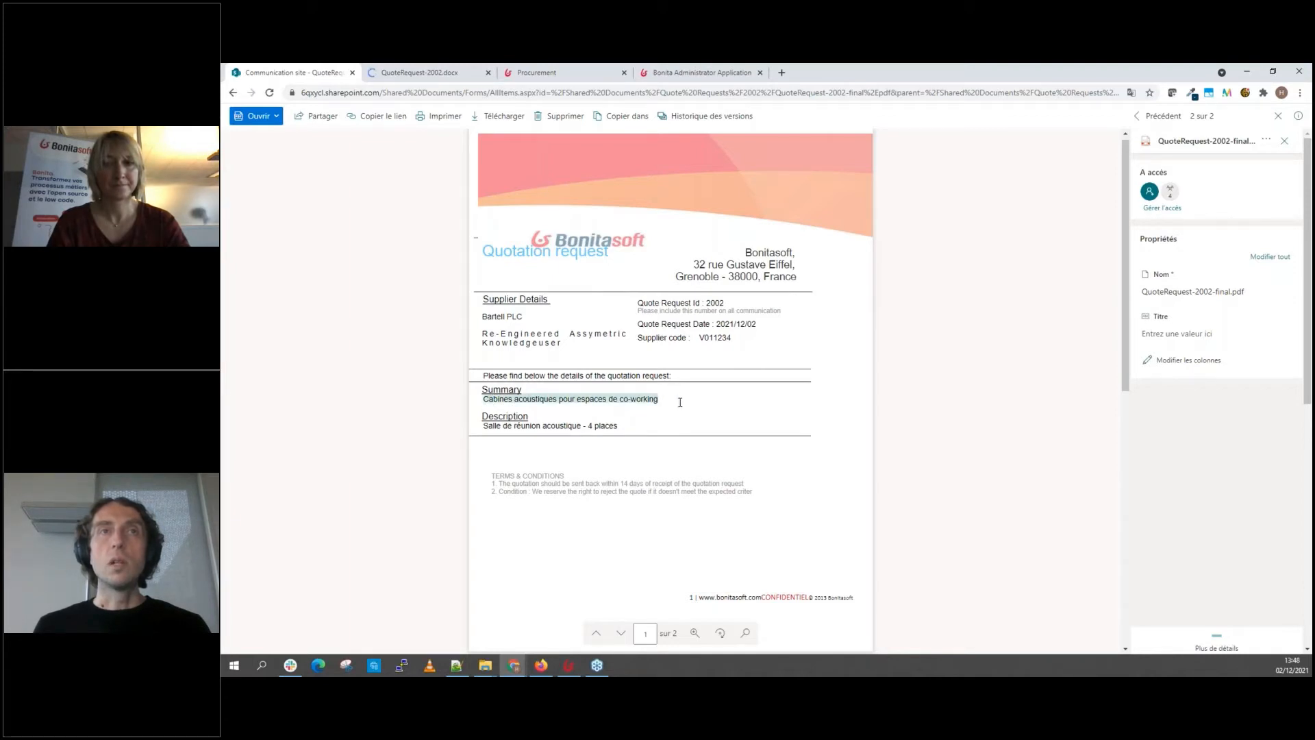
click(484, 425)
drag(484, 425, 630, 423)
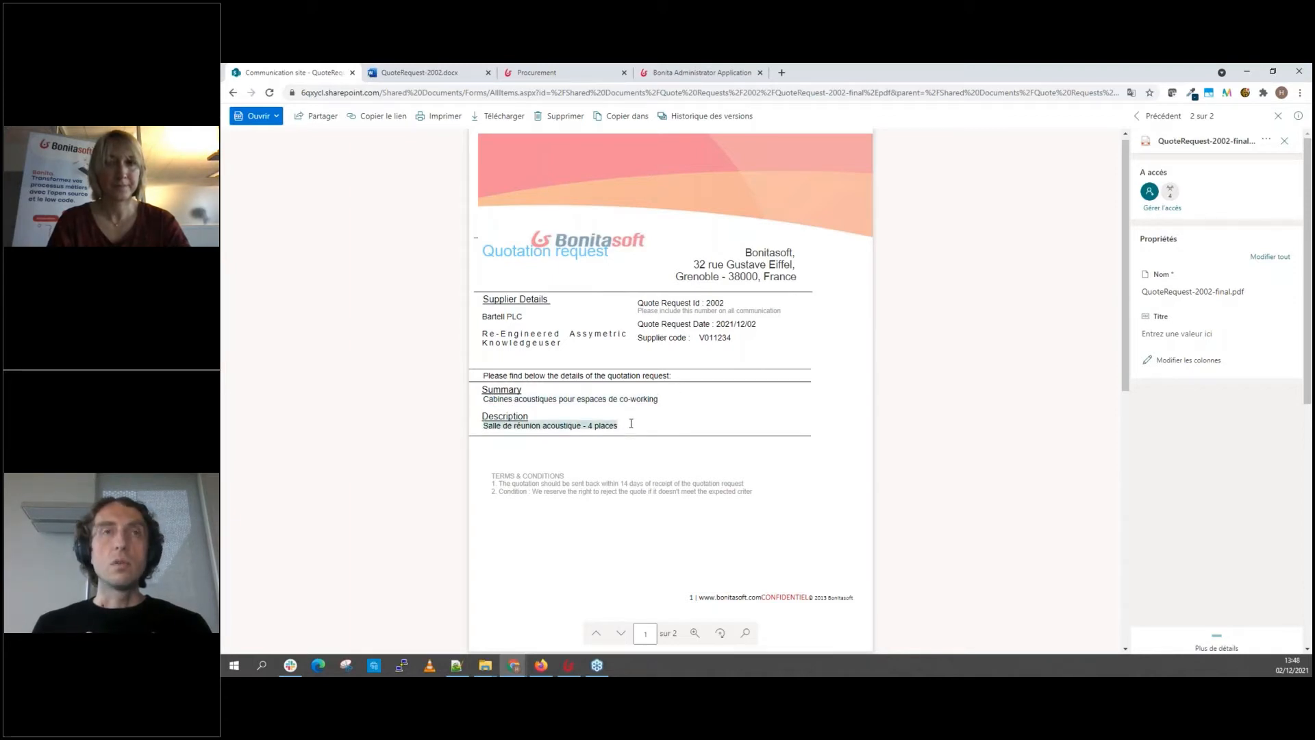
drag(482, 315, 533, 320)
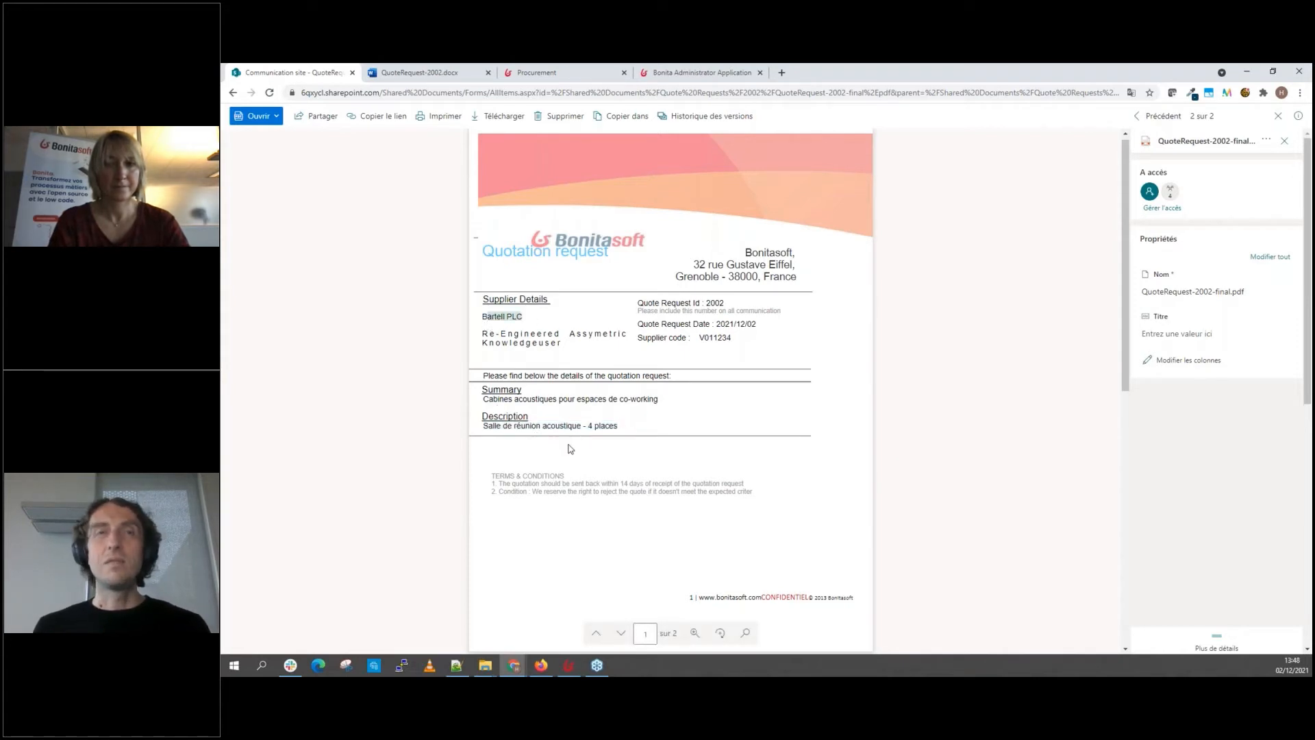
Step: Look through the quotation request in QuoteRequest-2002.docx, from the supplier details down to the summary and description
click(407, 73)
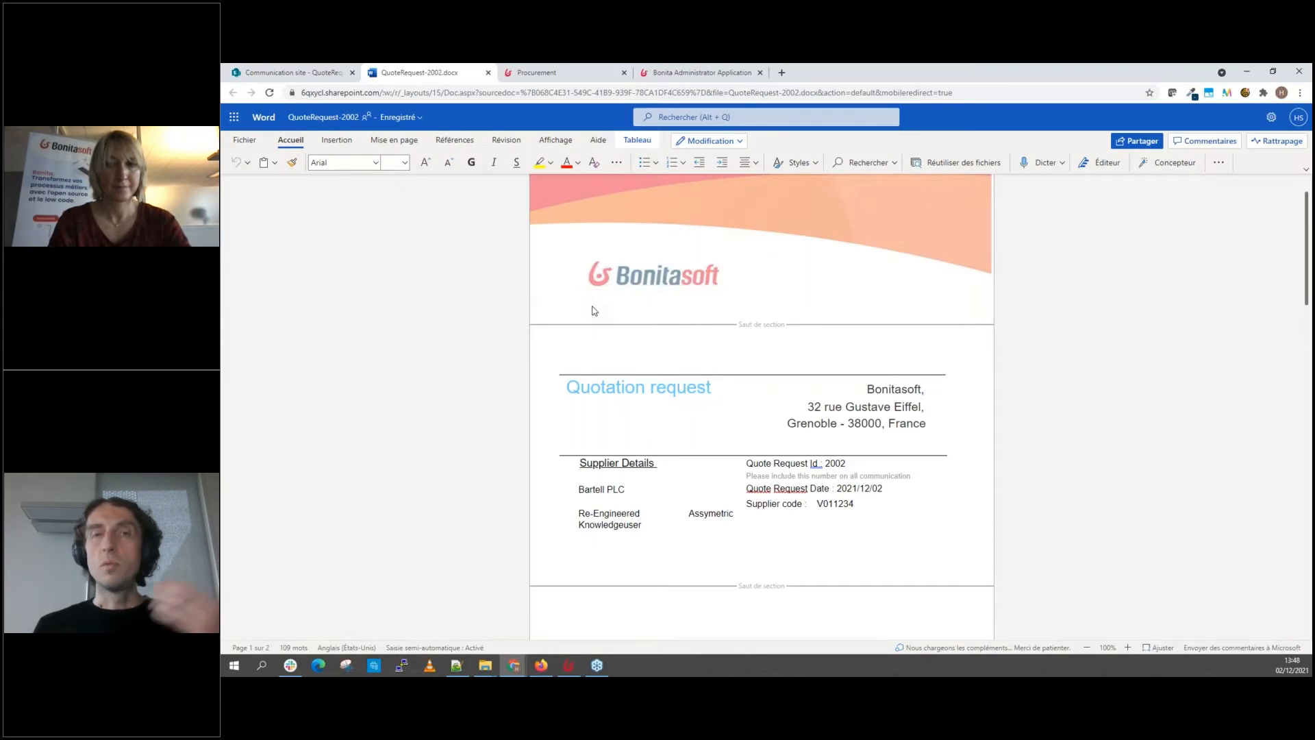
scroll(697, 345, down, 2)
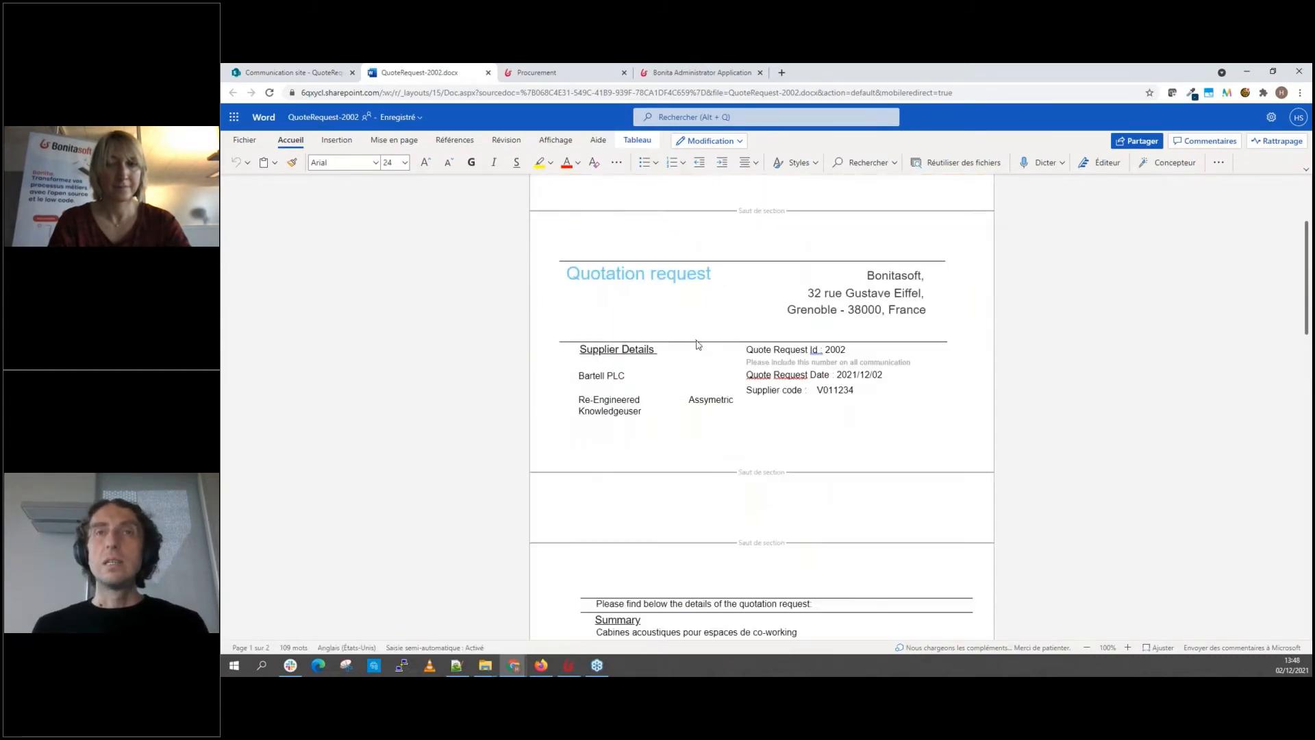
scroll(698, 344, down, 1)
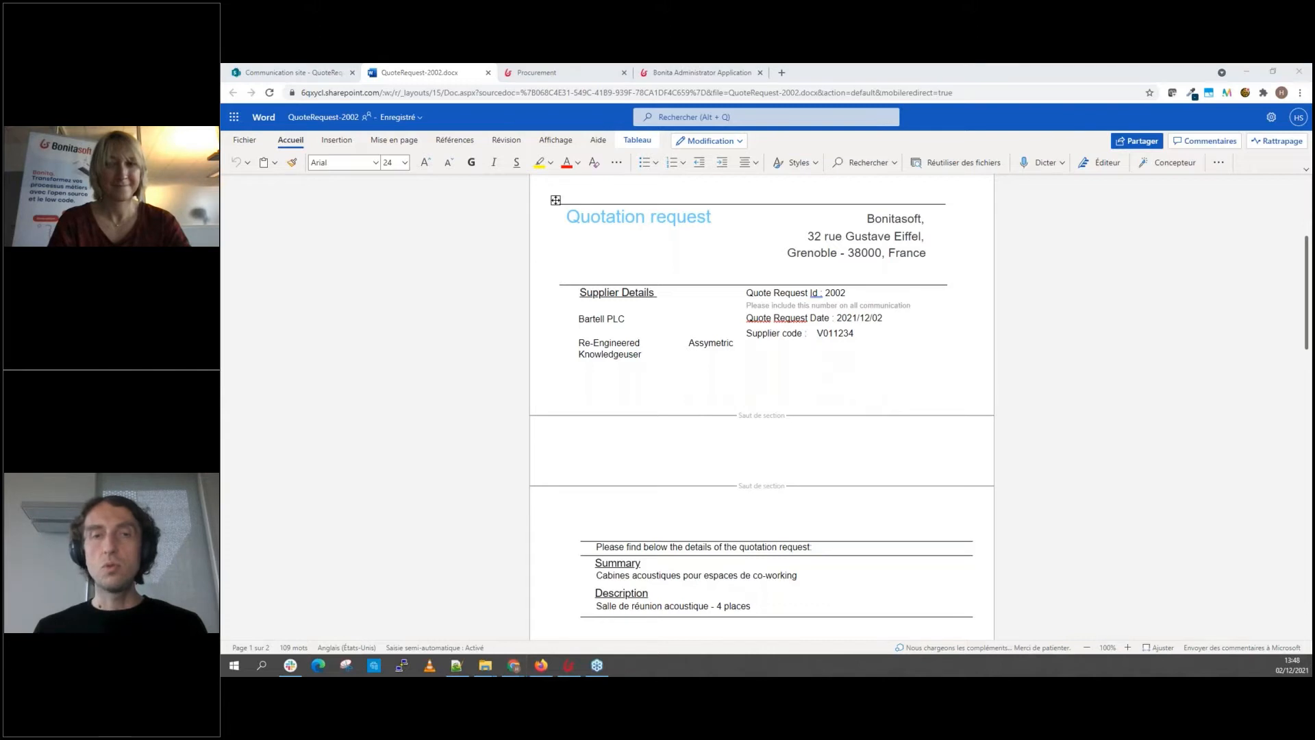
Step: Switch to Bonita Studio and open the generateSharepointToken input connector of the task that creates a quotation for each selected supplier
key(alt+Tab)
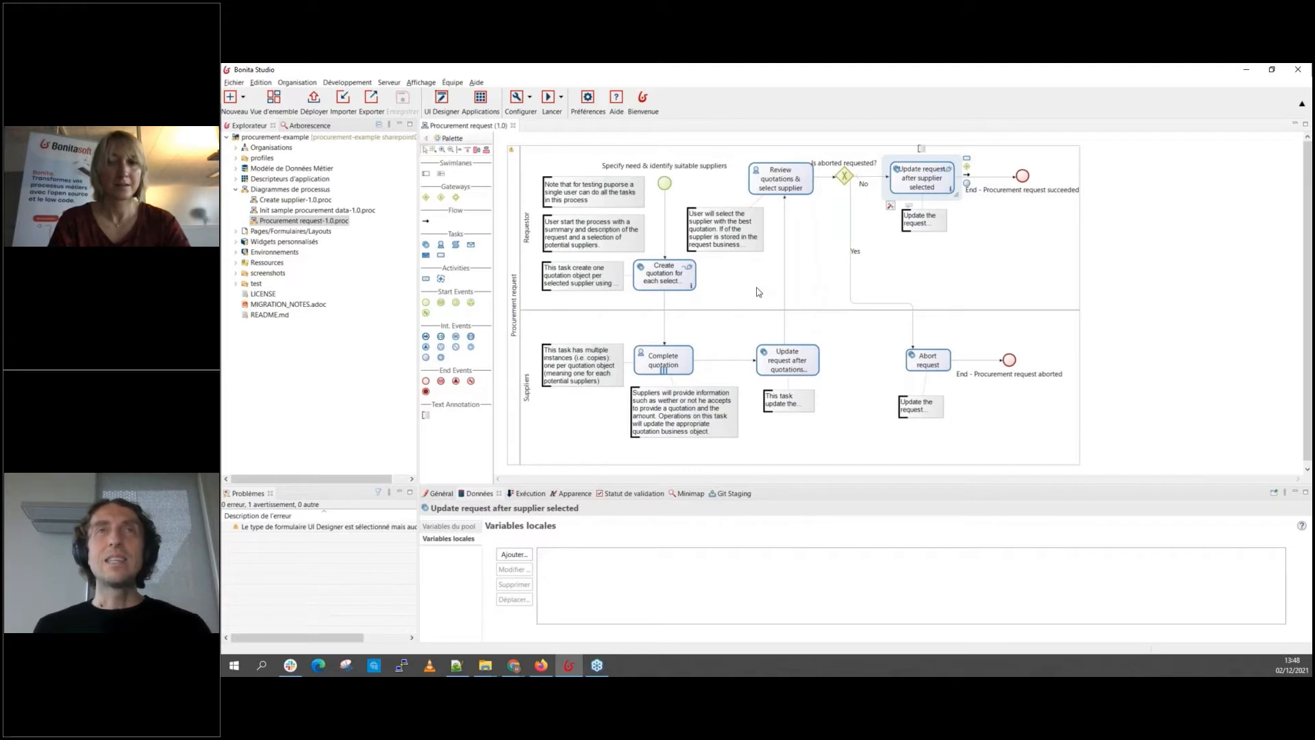
click(651, 282)
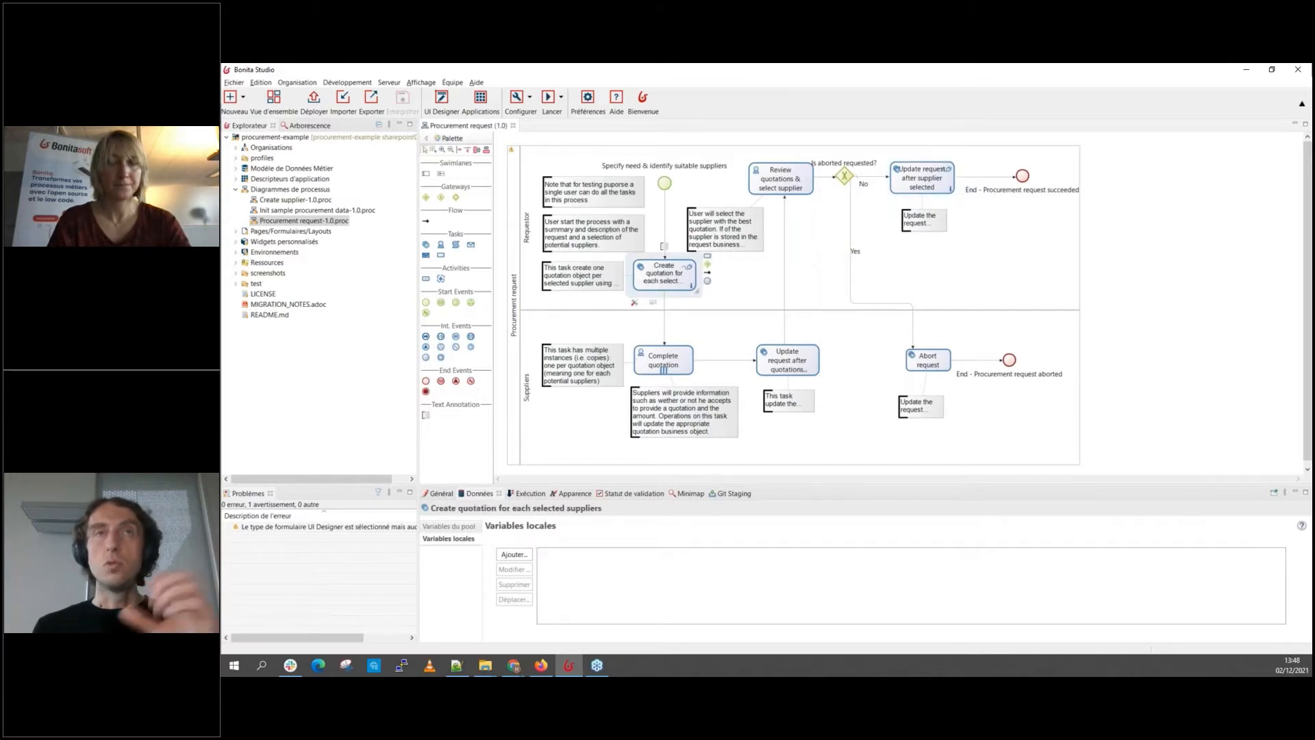
click(527, 496)
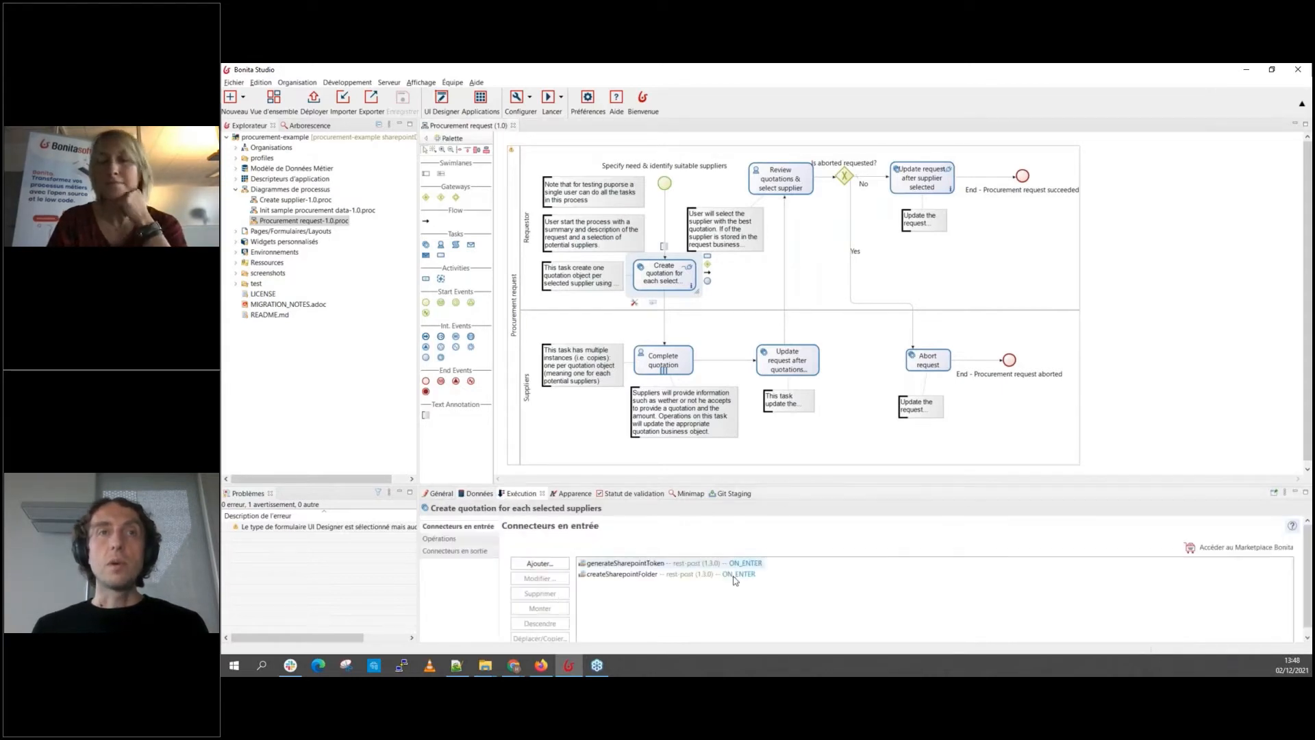
click(630, 566)
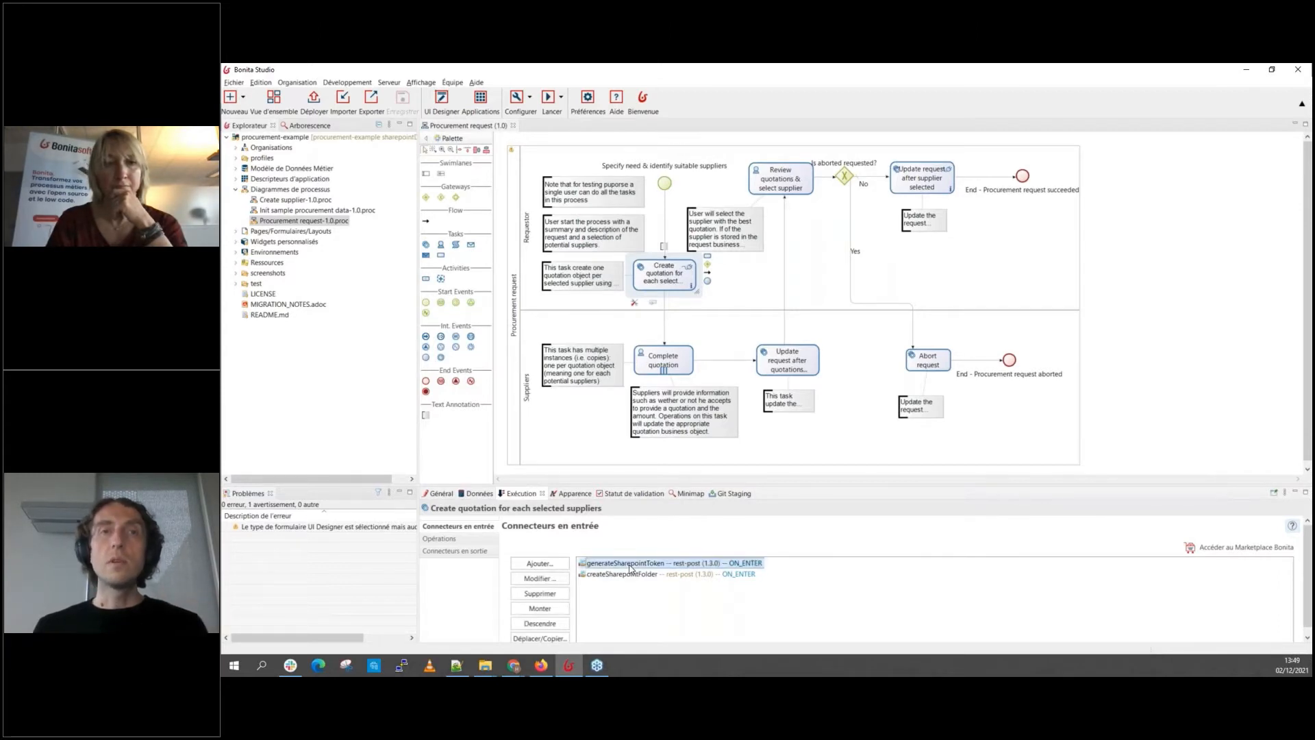
double_click(630, 566)
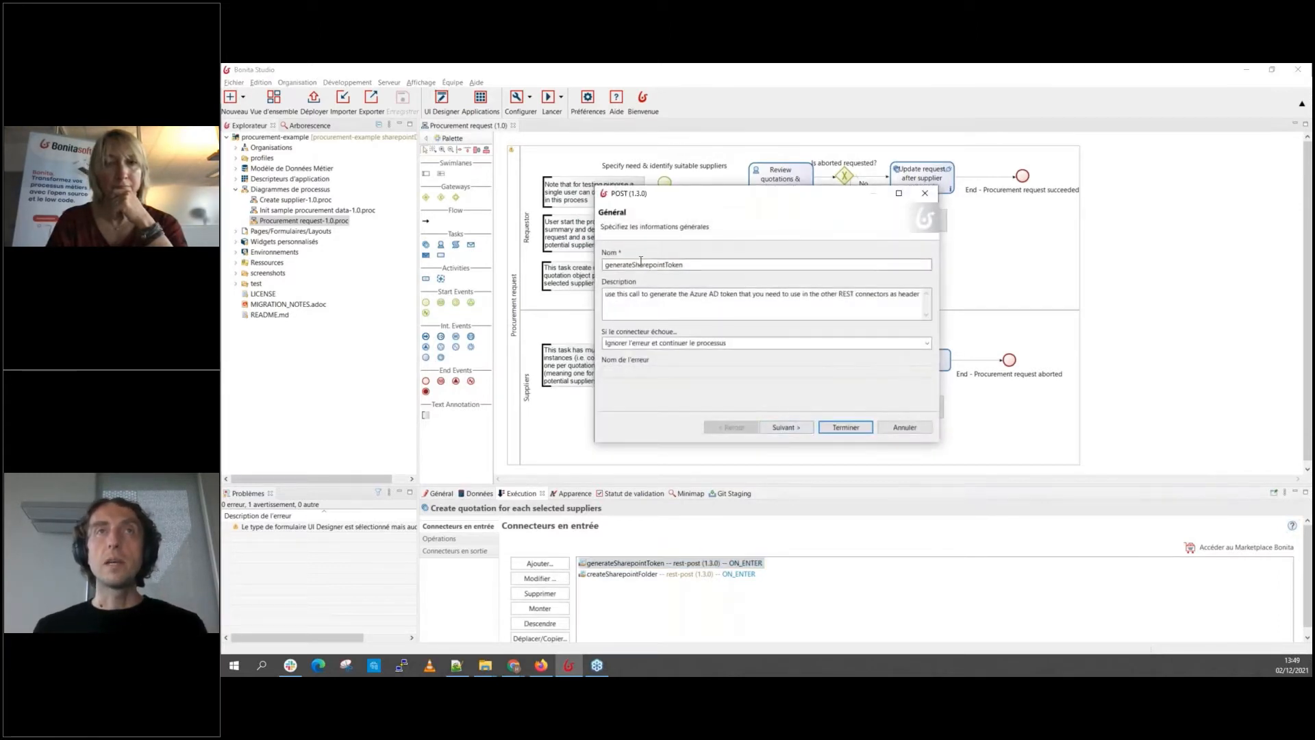
Step: Examine the token connector's basic REST parameters, including the tenant and token parts of the POST URL and the content type options
click(798, 429)
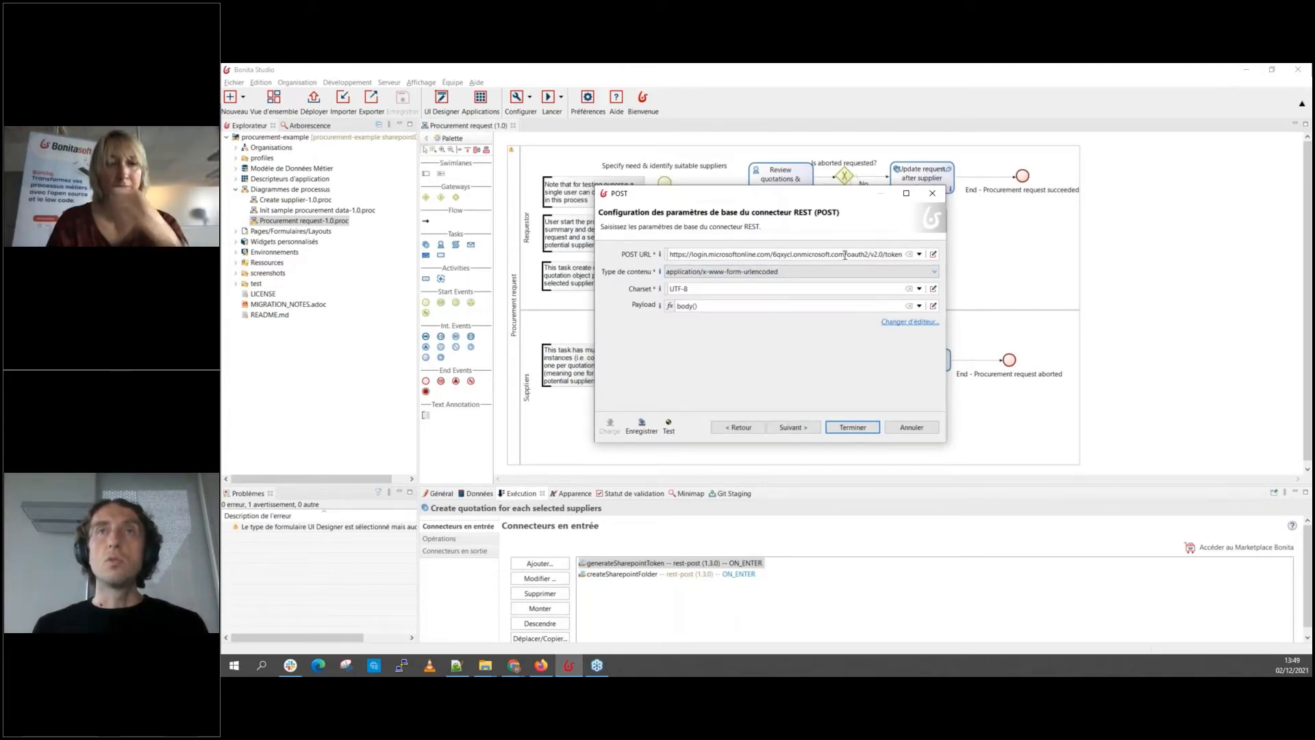
drag(848, 255, 913, 257)
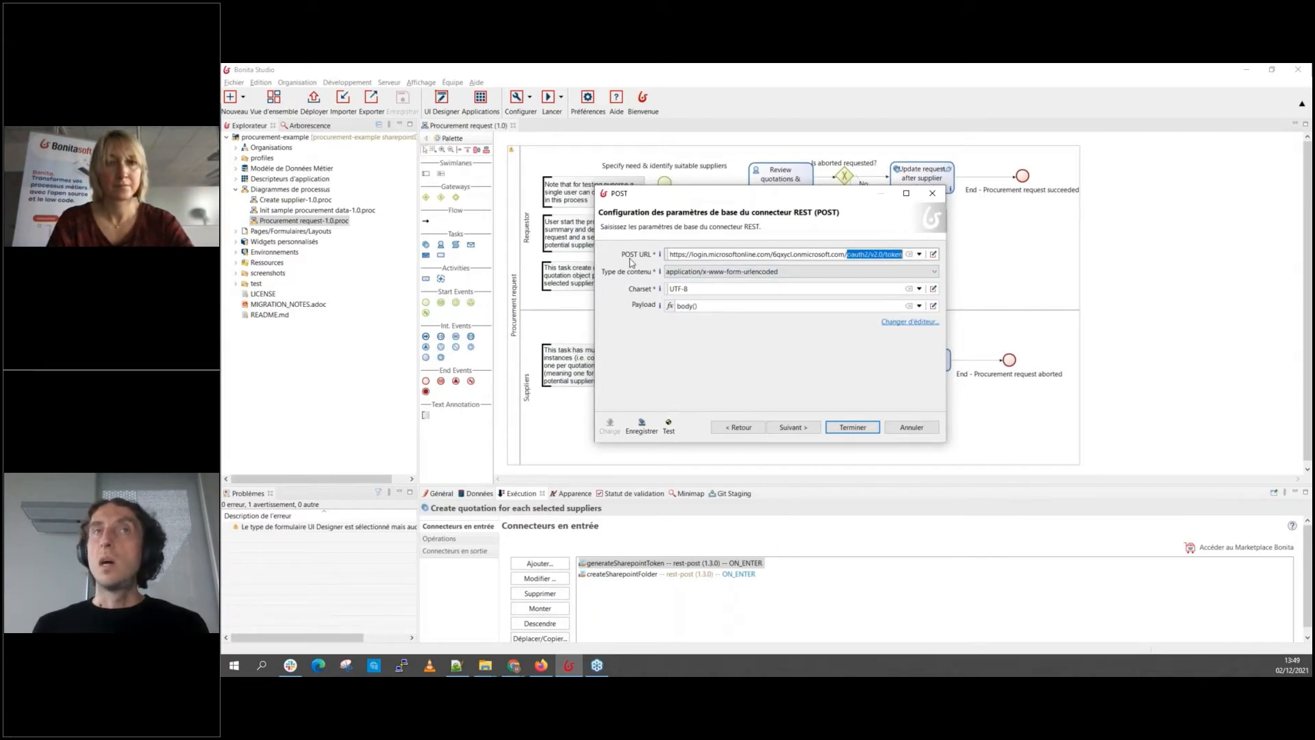
click(772, 255)
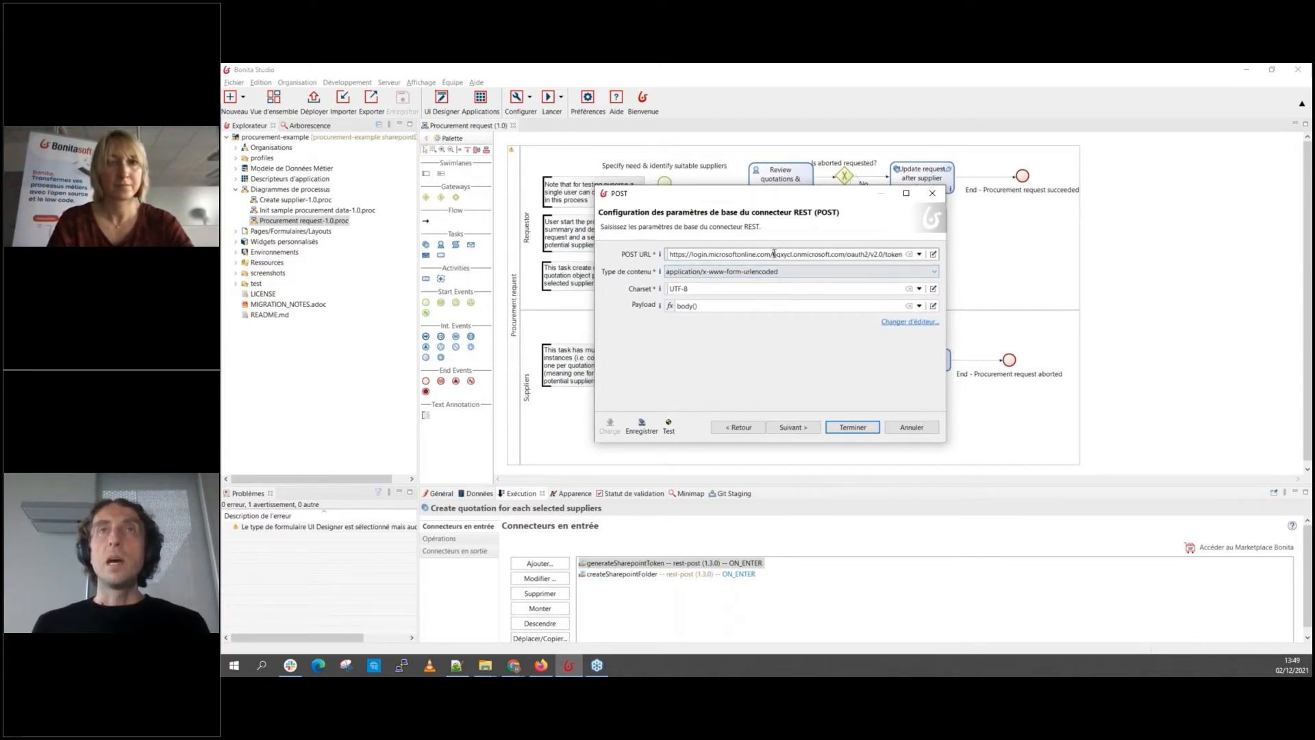
drag(772, 255, 844, 257)
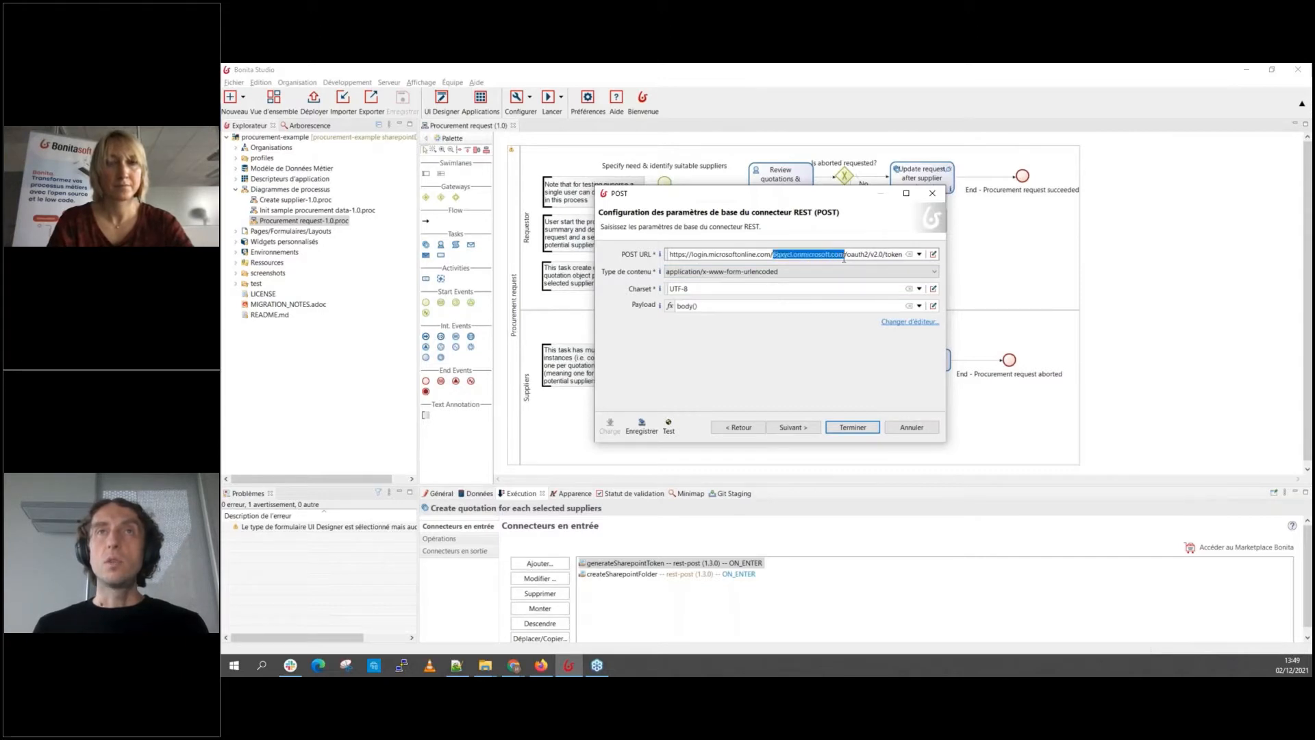
click(787, 257)
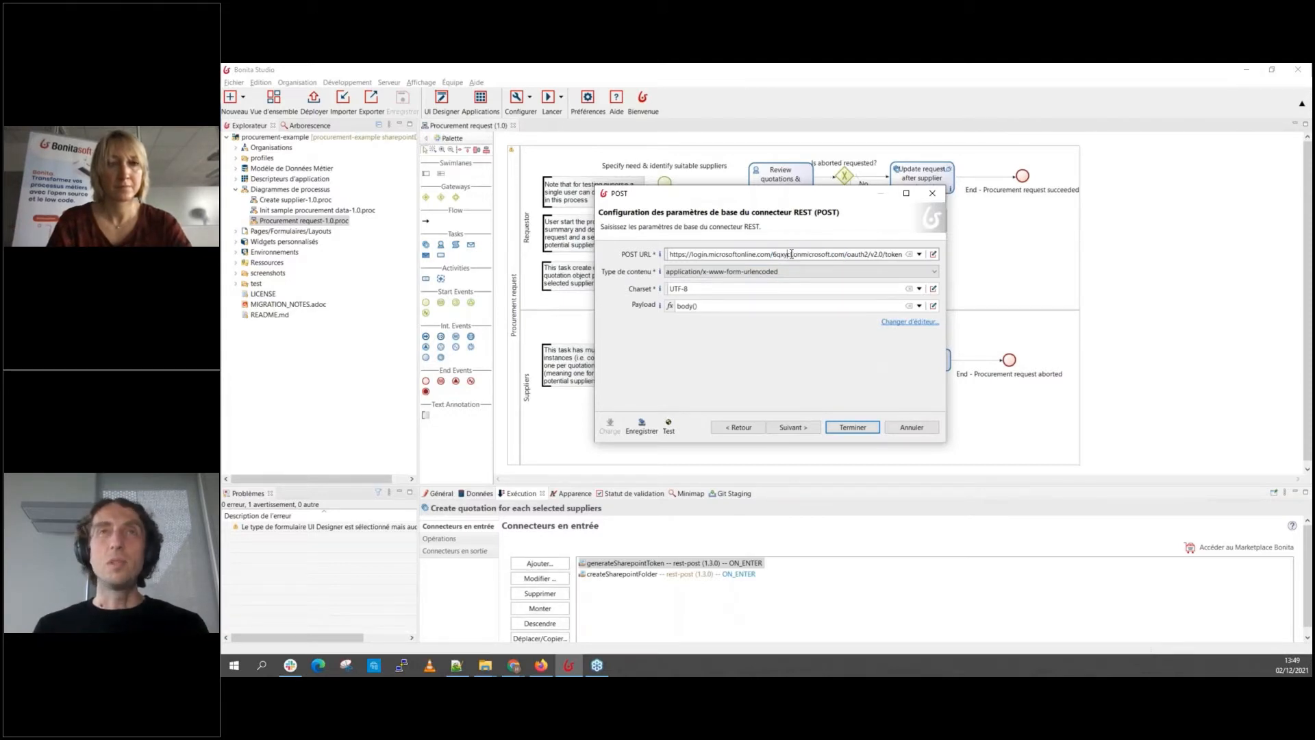
click(726, 272)
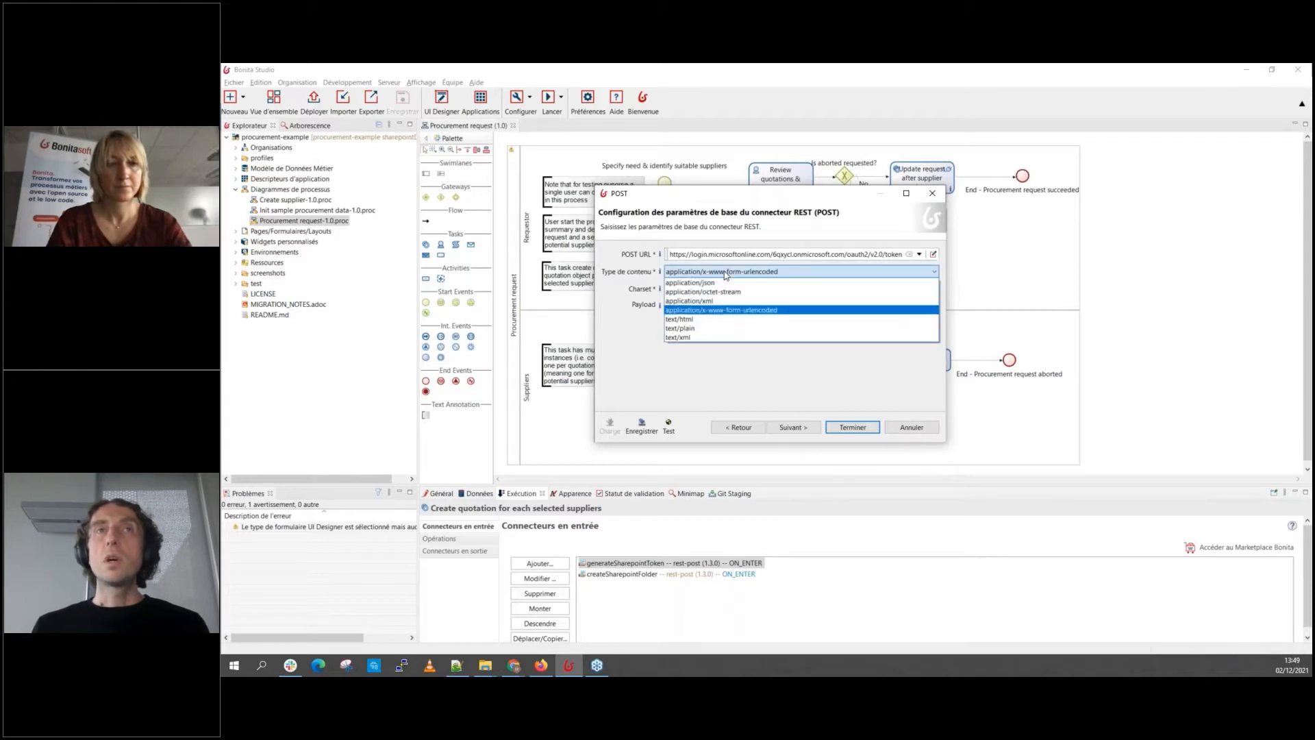
click(726, 274)
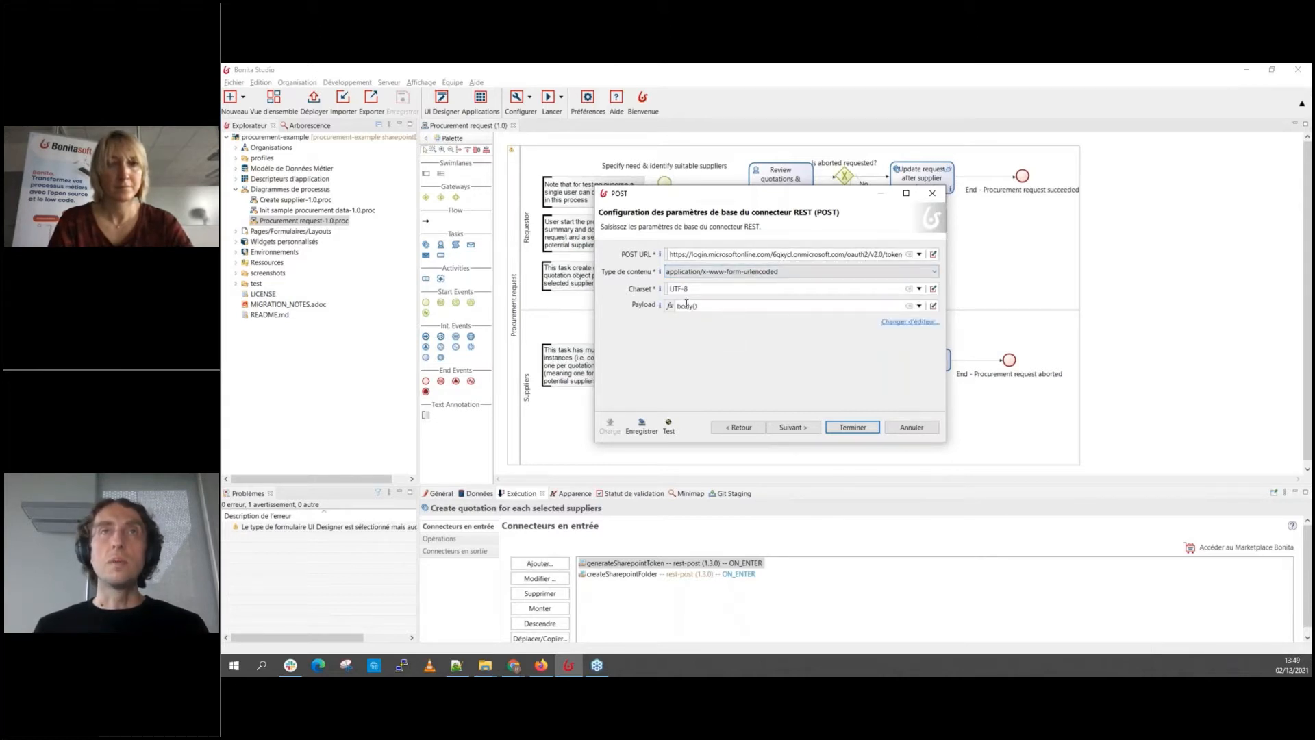
Step: Inspect the body() payload script's grant type, client ID, client secret and scope parameters in an enlarged expression editor, then close it without changes
click(934, 308)
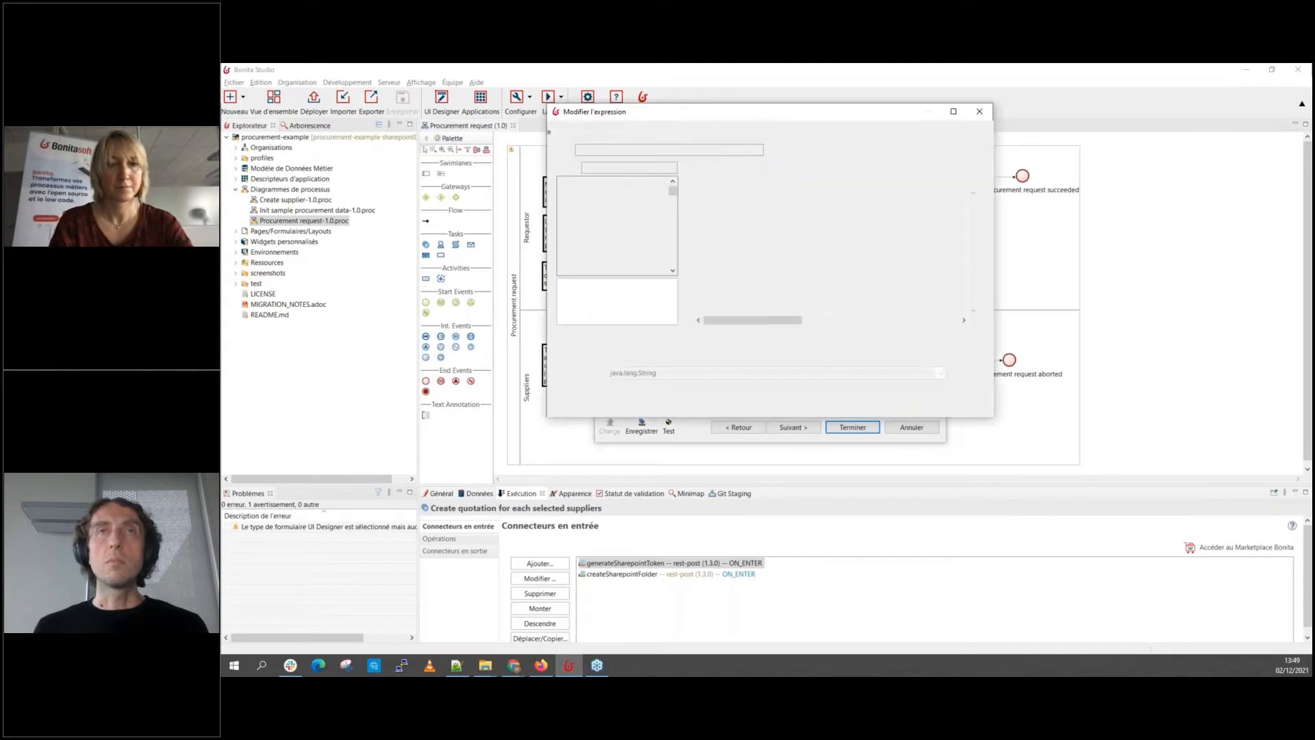
click(954, 111)
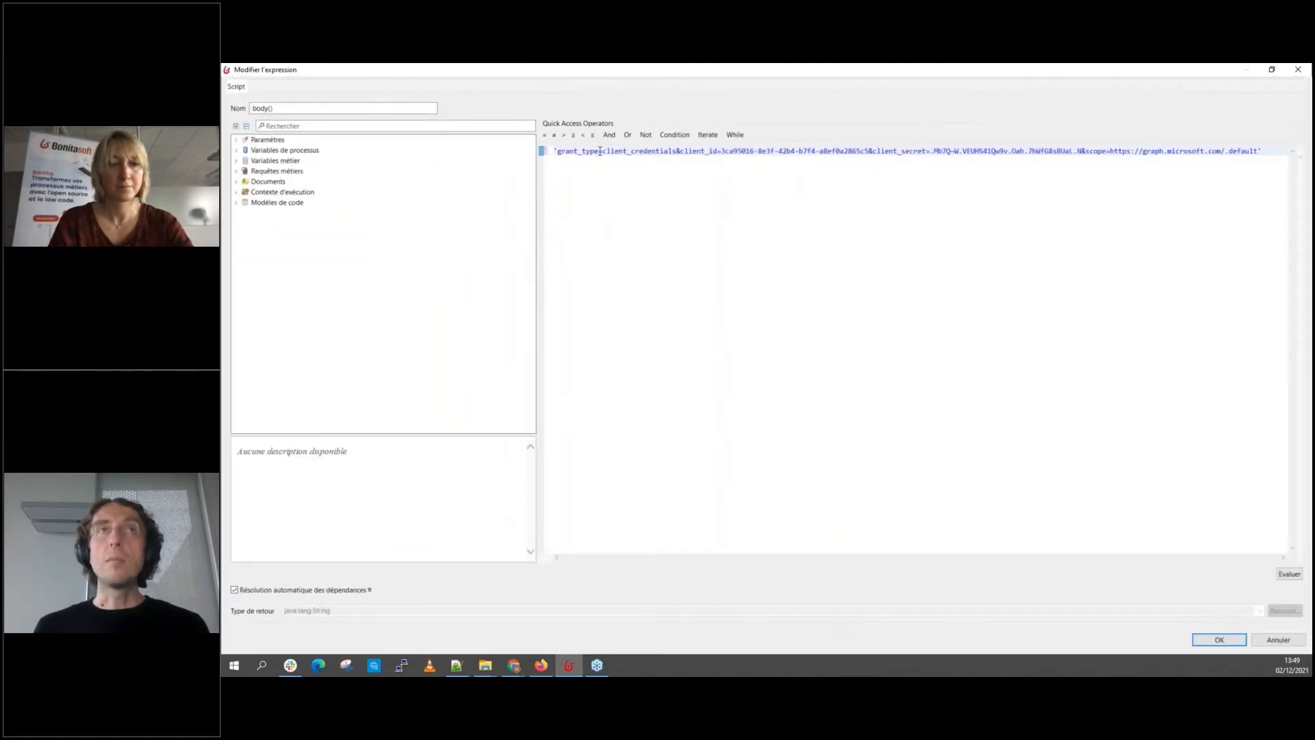
drag(599, 150, 677, 152)
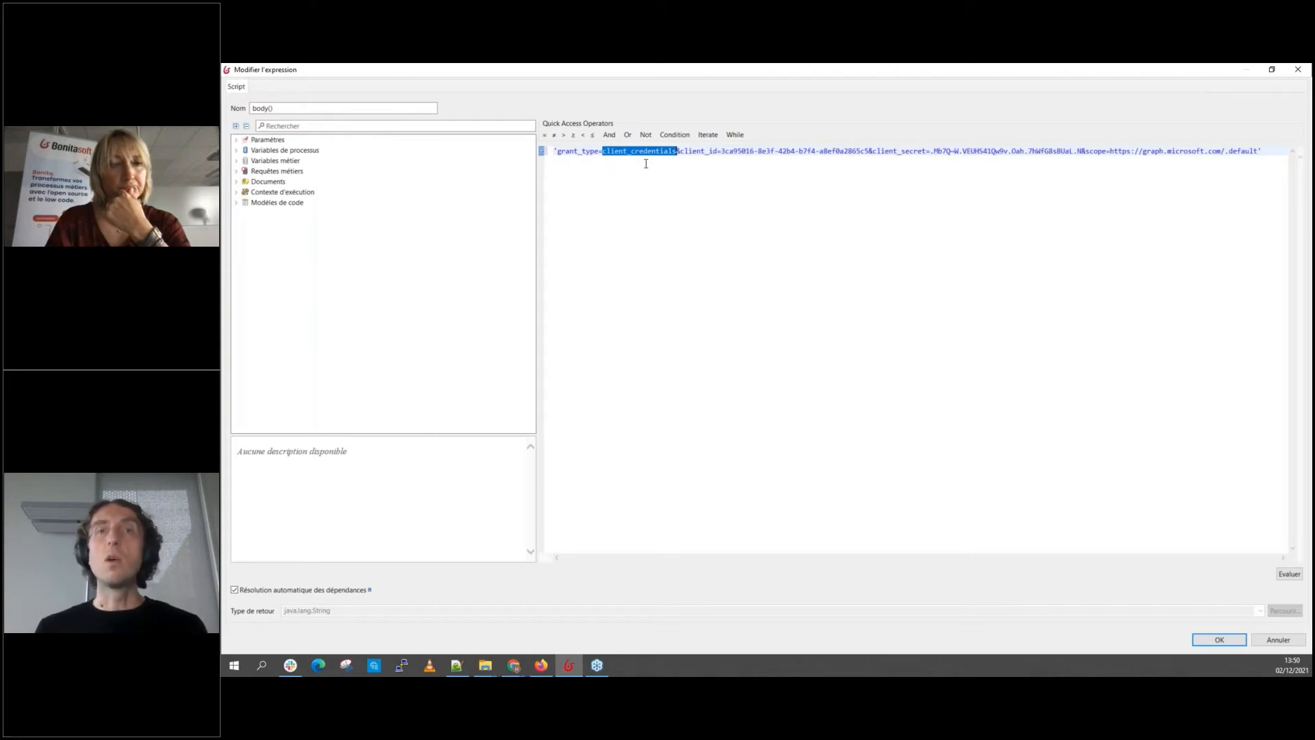
drag(681, 155, 717, 155)
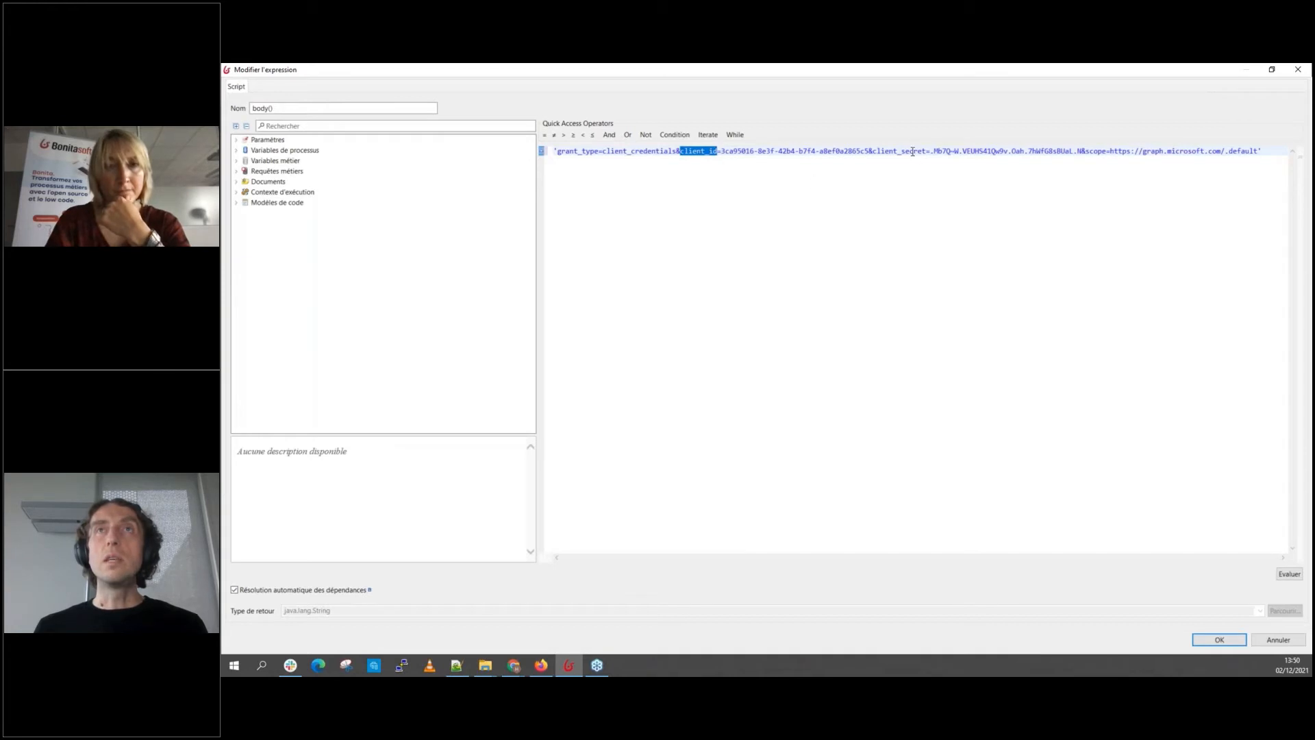
drag(873, 152, 924, 155)
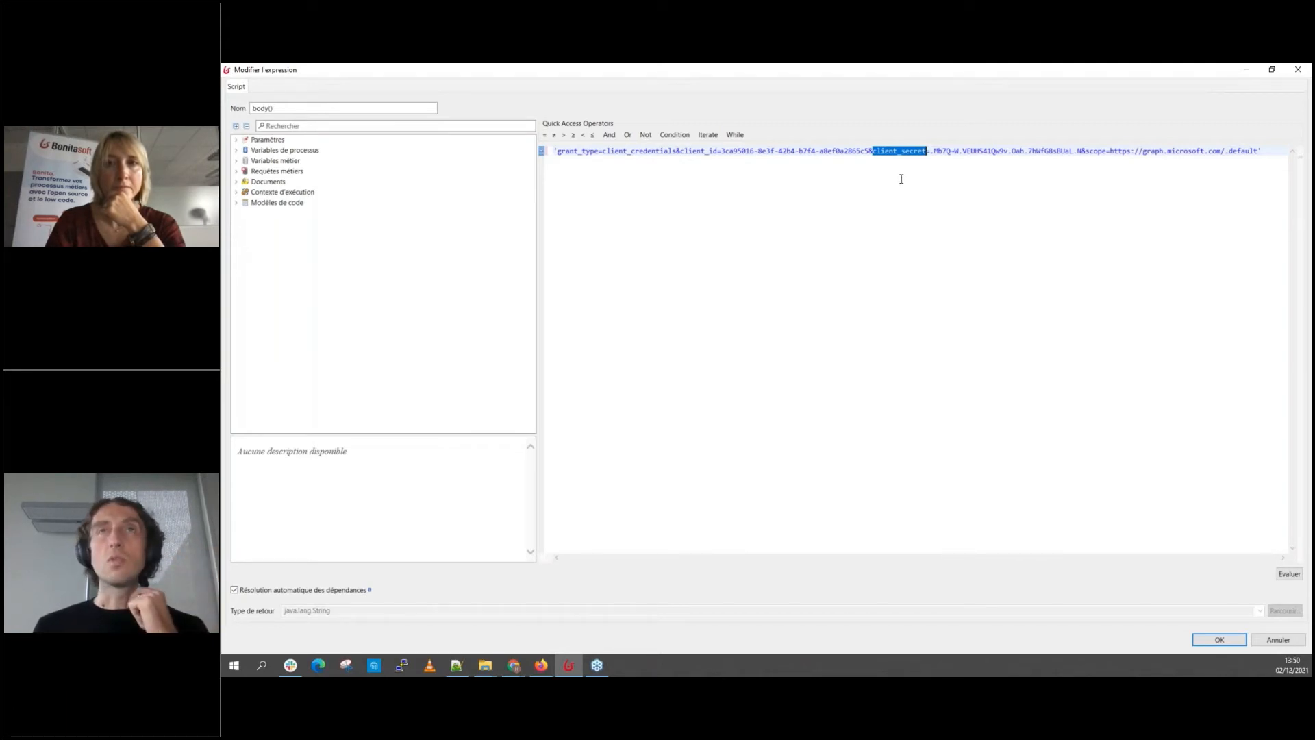
click(1116, 162)
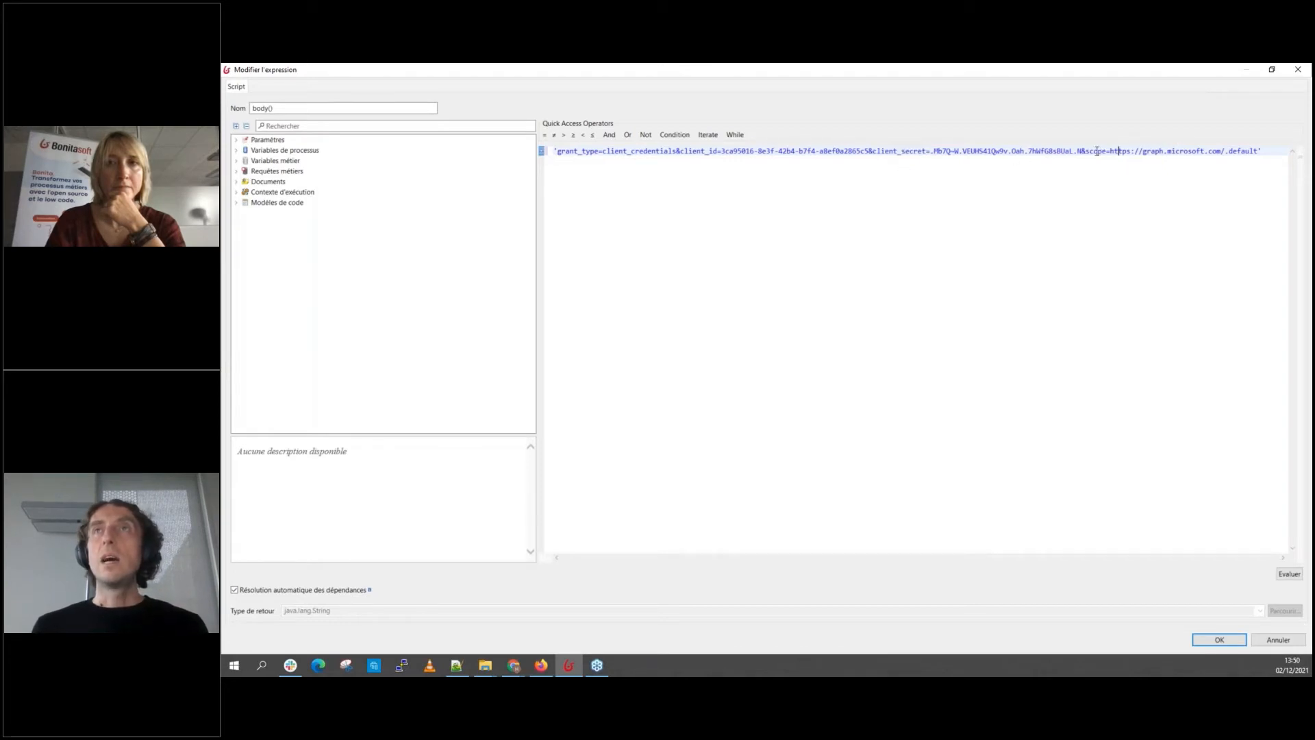
drag(1086, 154, 1104, 156)
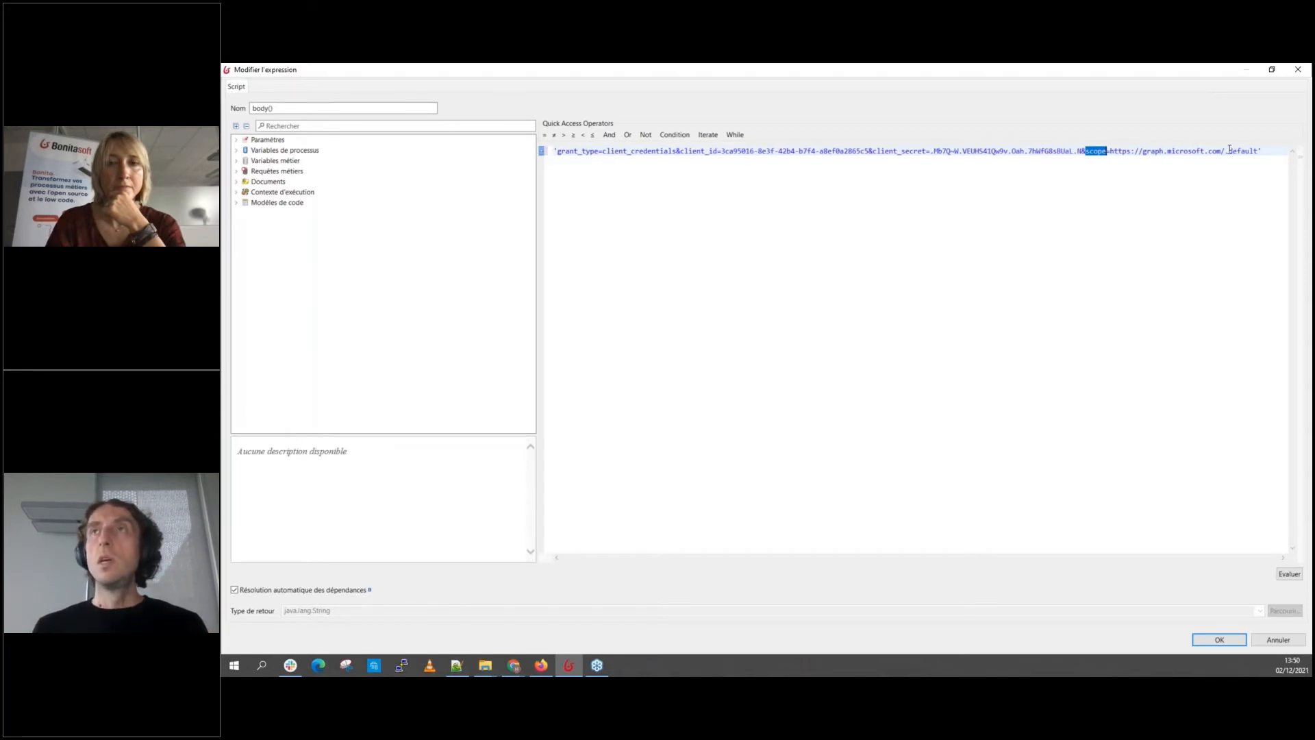
drag(1225, 151, 1258, 152)
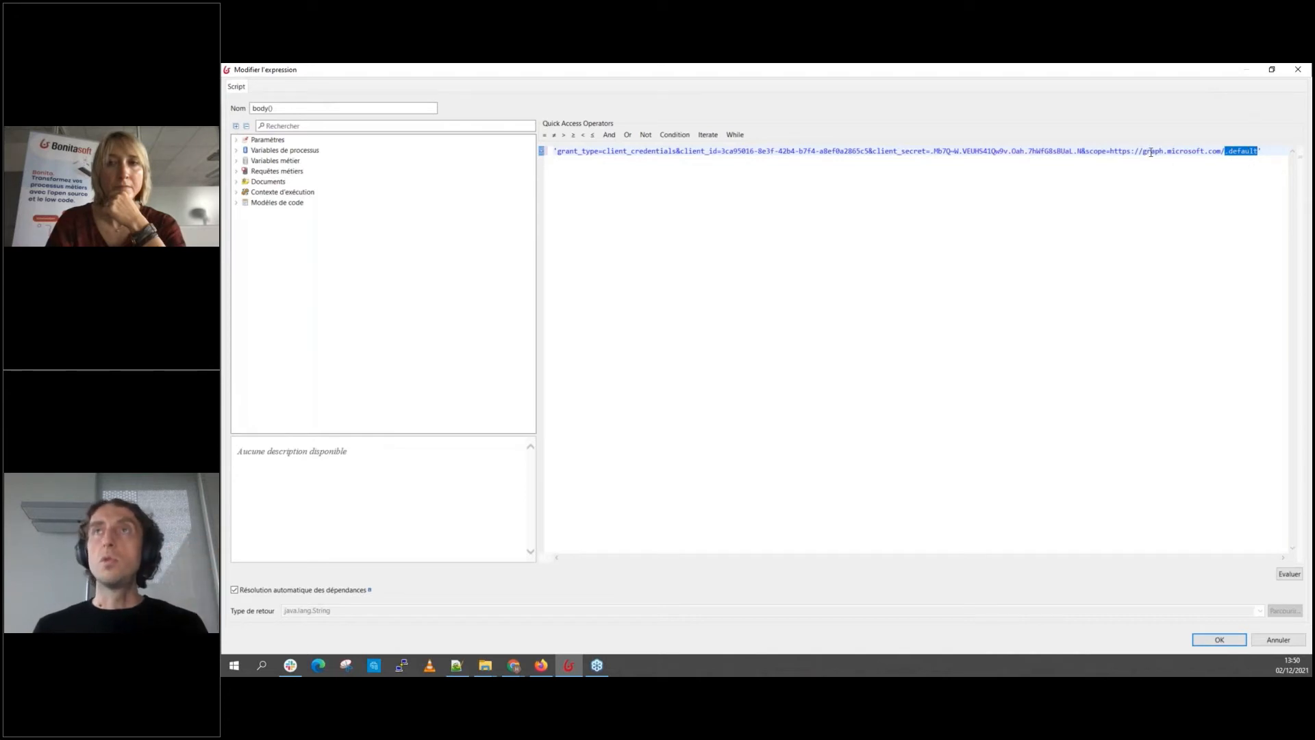
click(1285, 645)
Step: Go through the token connector's advanced and proxy parameters up to the mapping of its output to process variables
click(794, 429)
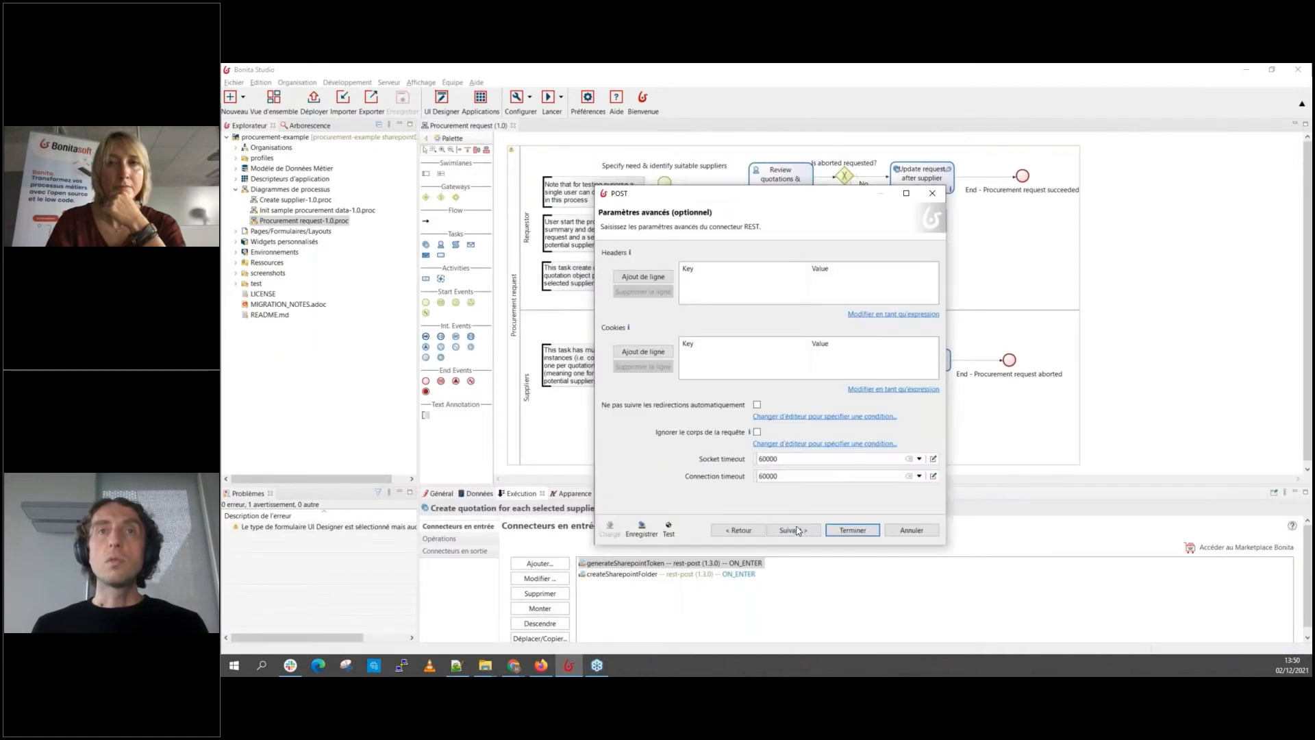
click(793, 531)
click(792, 531)
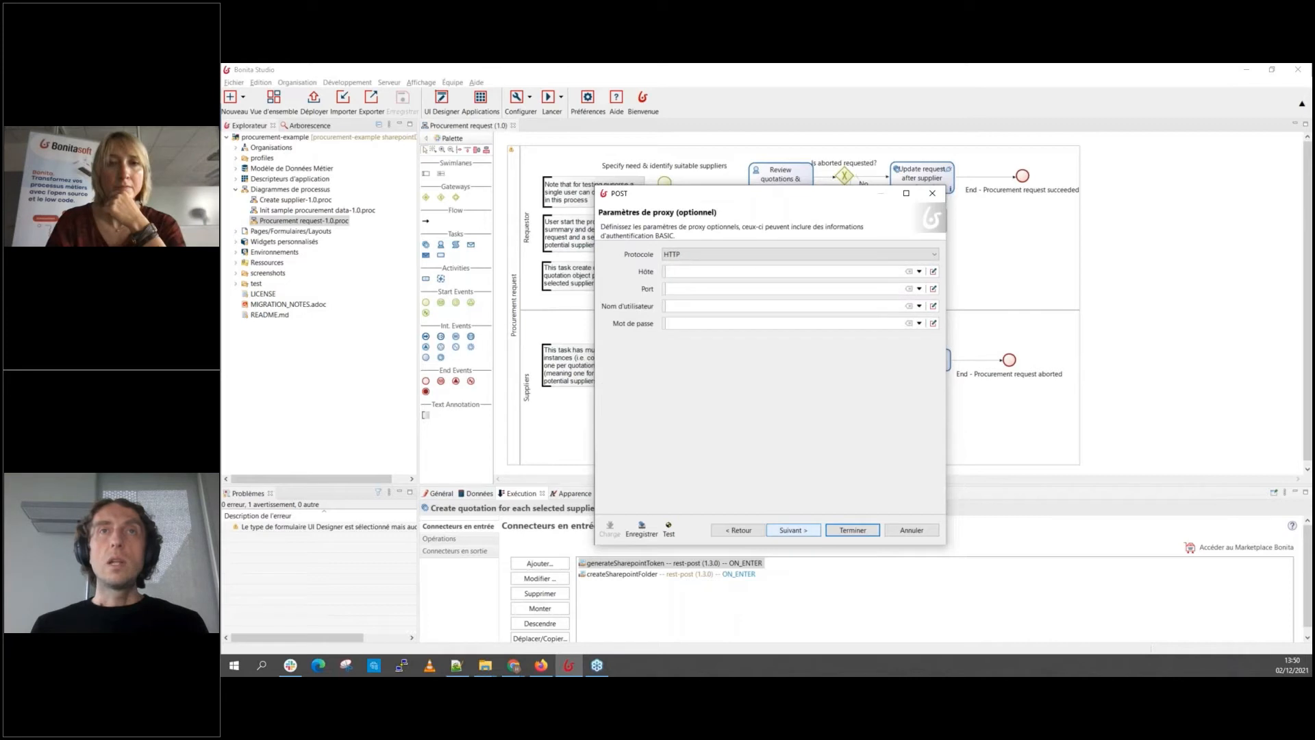
click(792, 530)
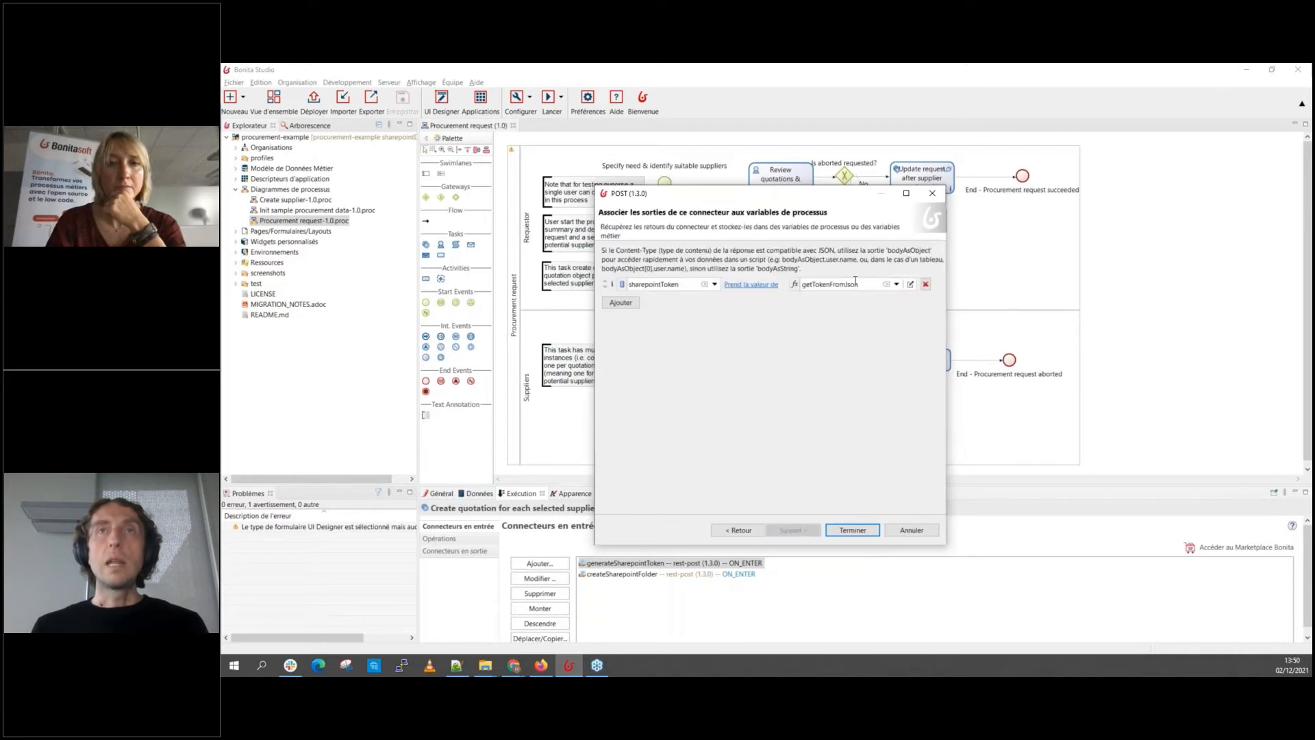
Step: Inspect the getTokenFromJson script's JsonSlurper parsing of bodyAsString and its returned access_token, then close the script and token connector without changes
click(910, 285)
drag(821, 274, 871, 276)
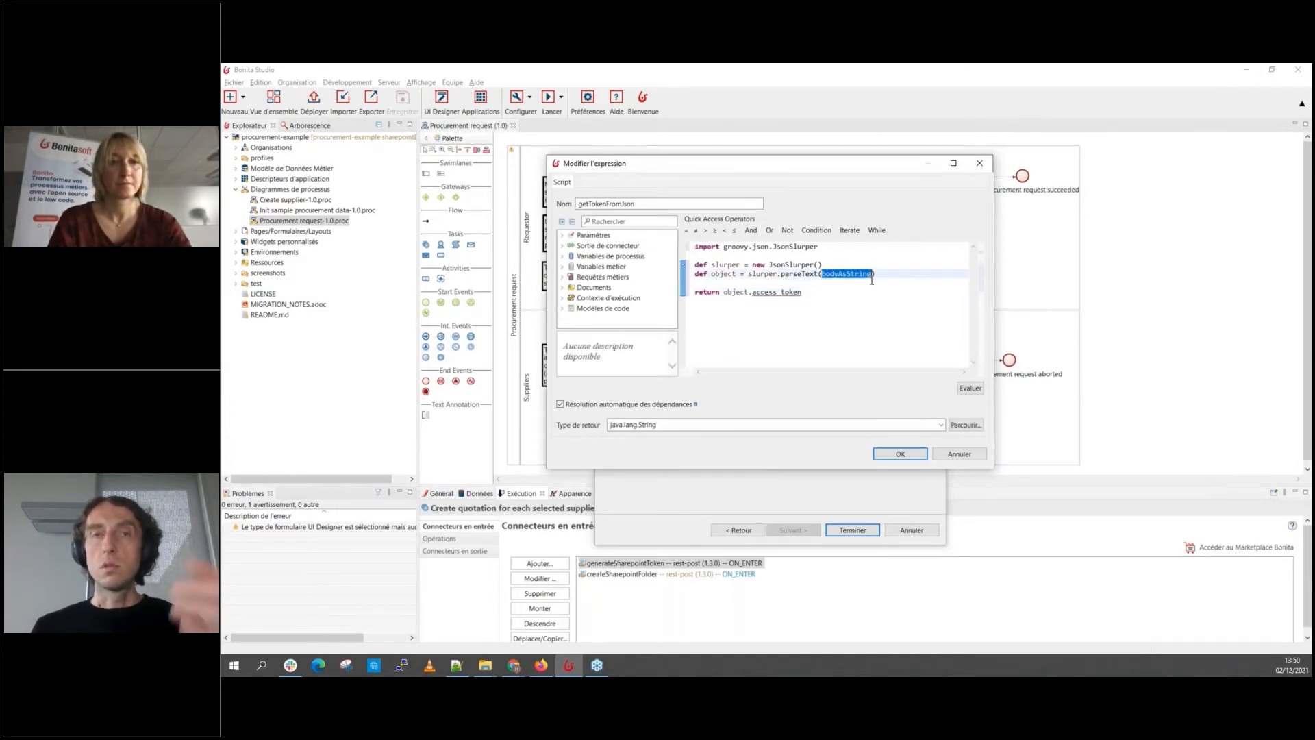
double_click(772, 265)
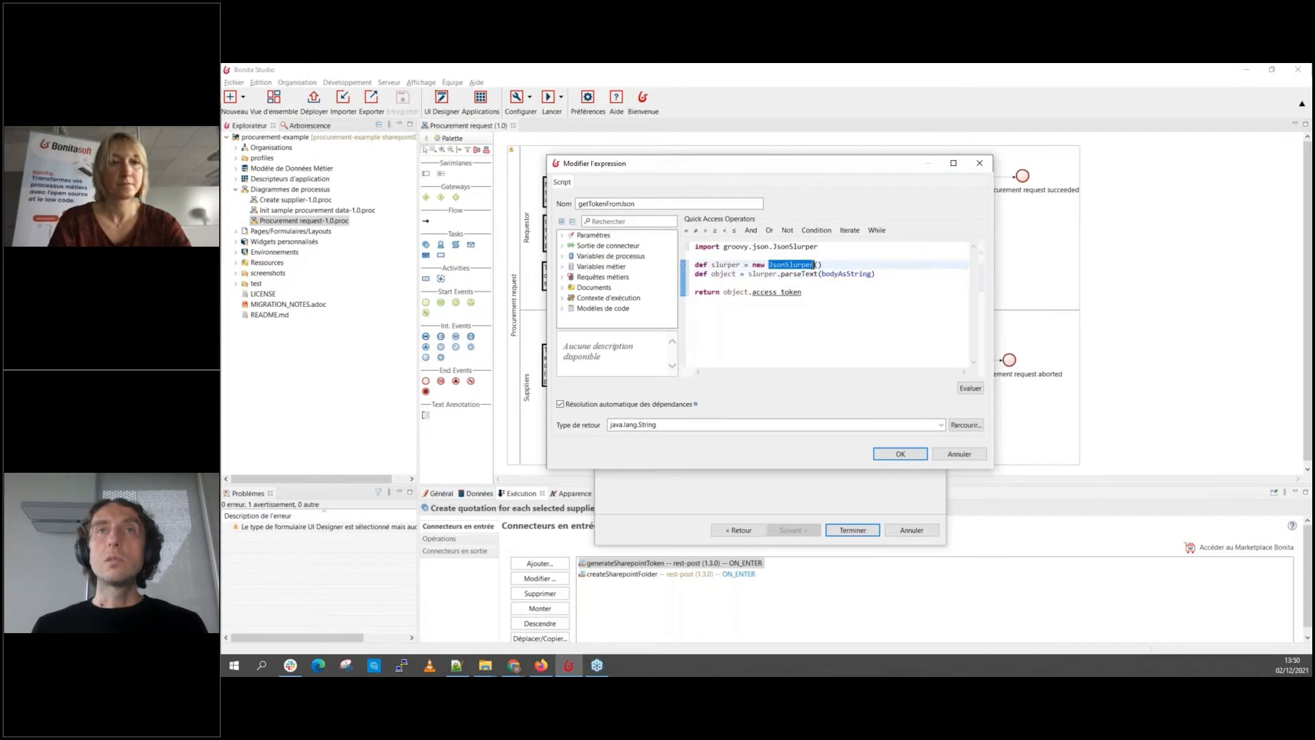
click(756, 274)
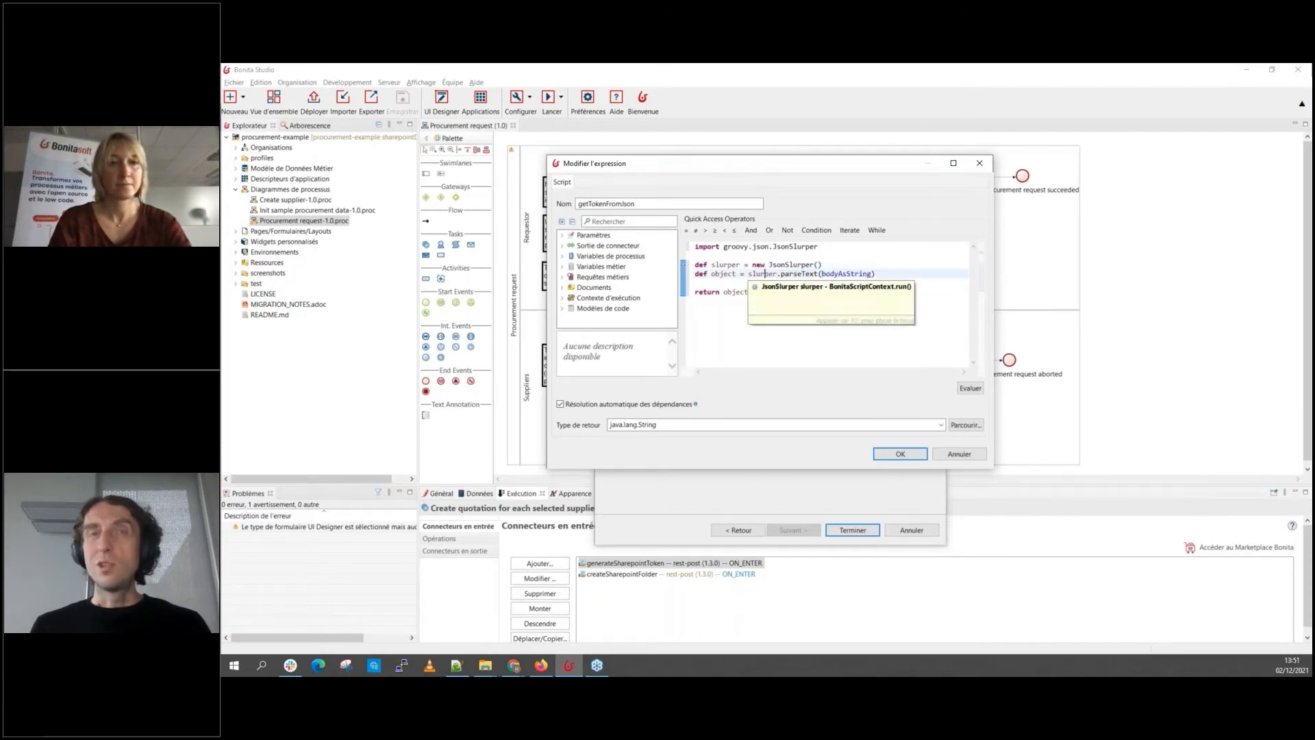
click(838, 273)
double_click(842, 275)
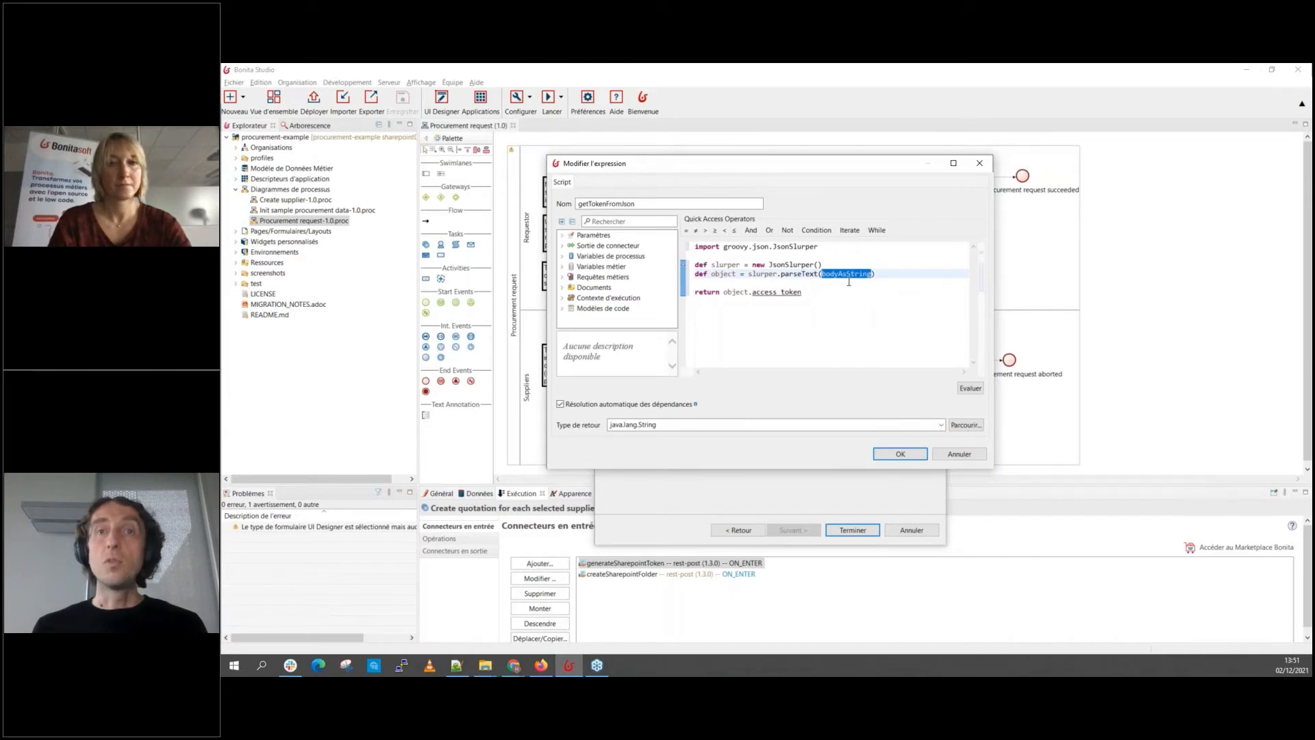
click(751, 292)
double_click(752, 292)
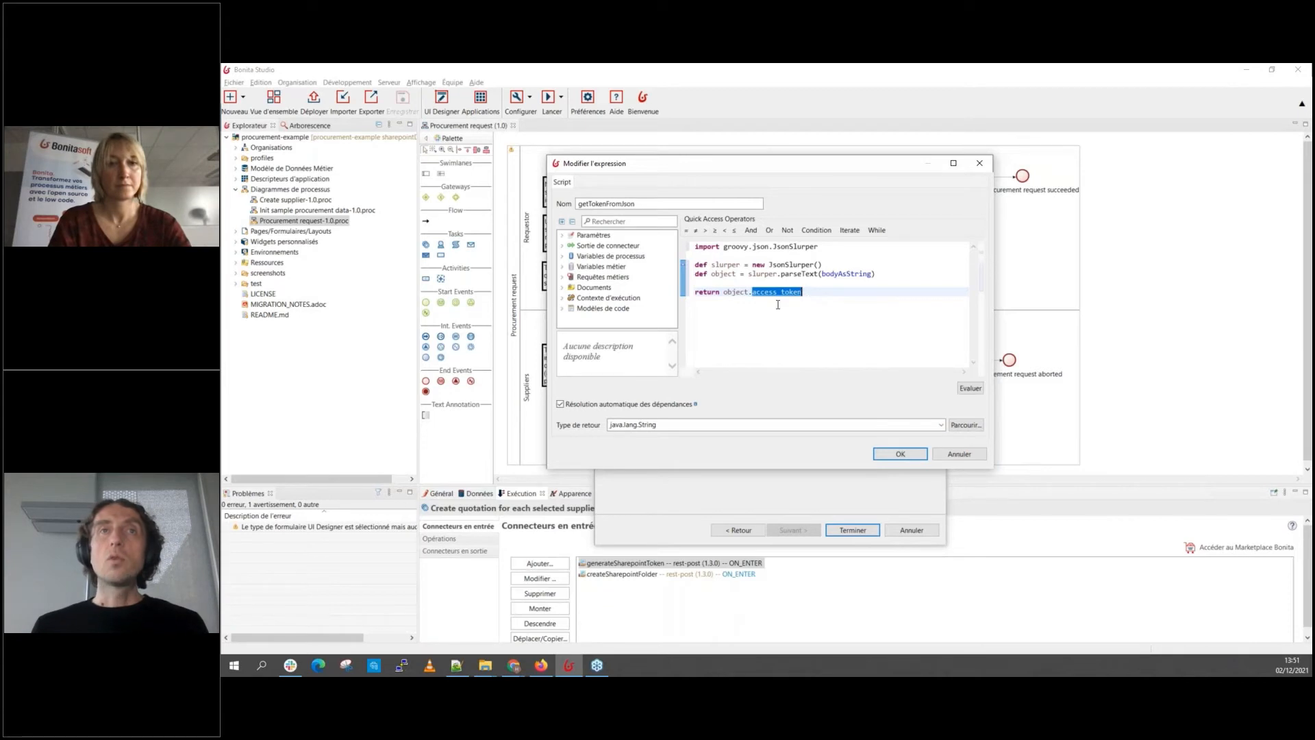
click(959, 453)
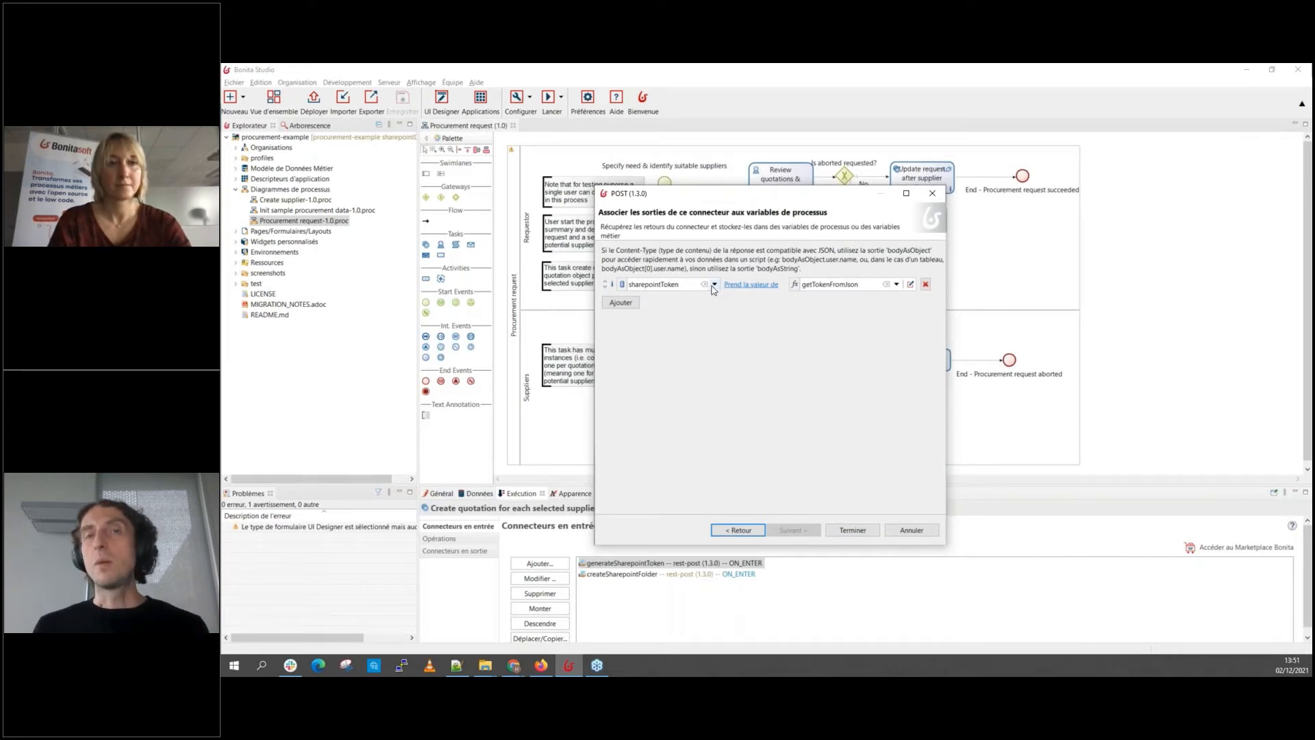
click(898, 530)
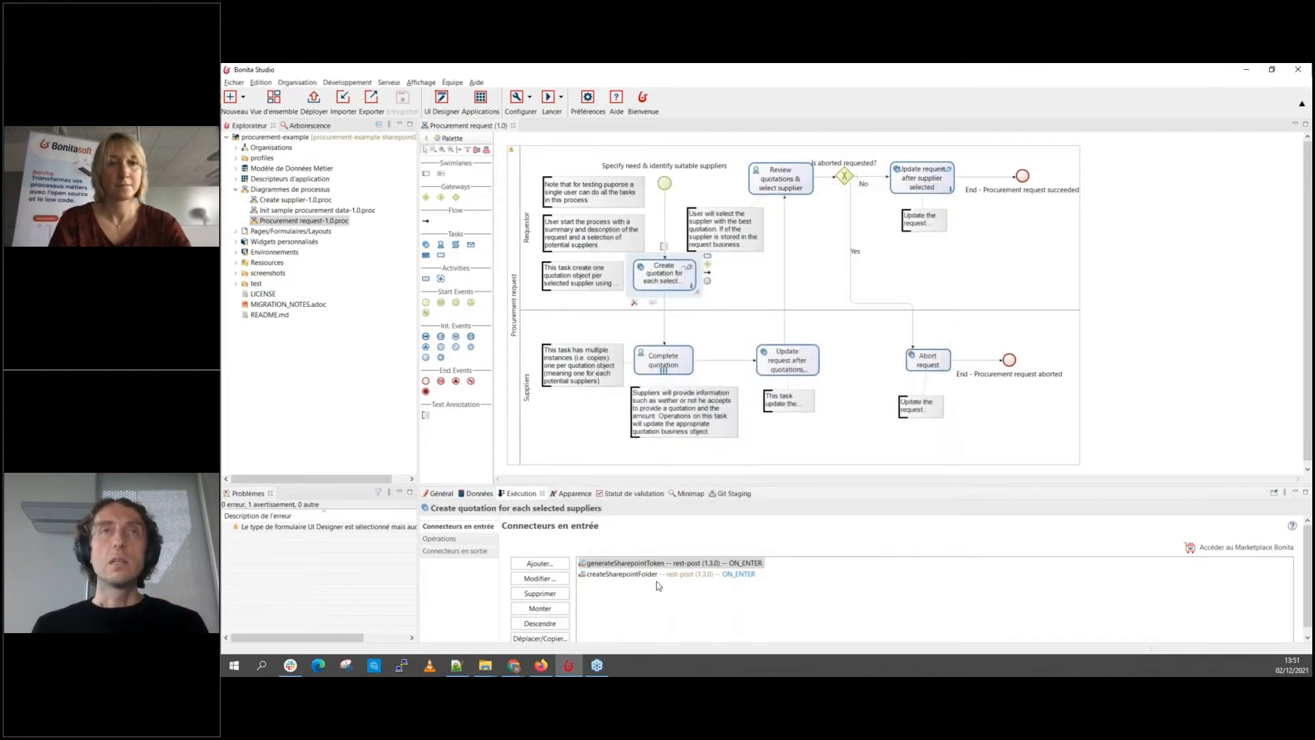
Step: Open the createSharepointFolder input connector and advance to its basic REST parameters
click(610, 579)
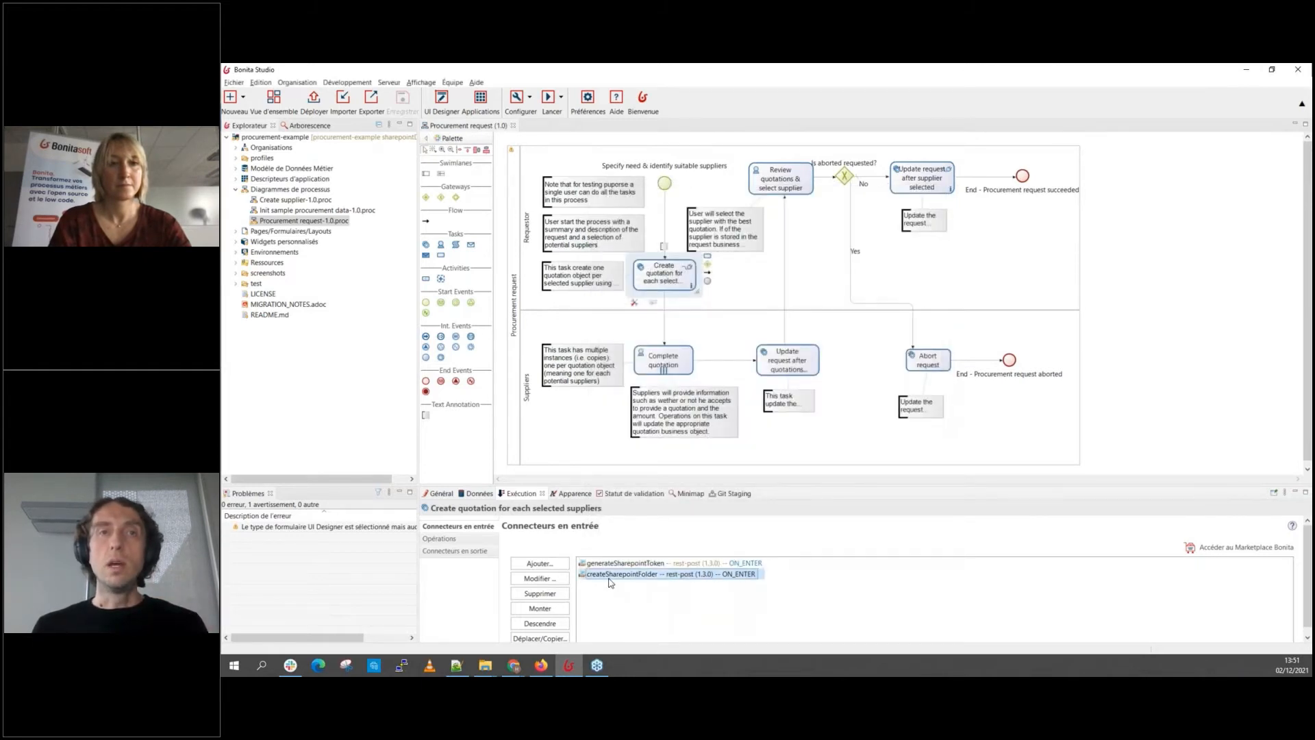
double_click(610, 579)
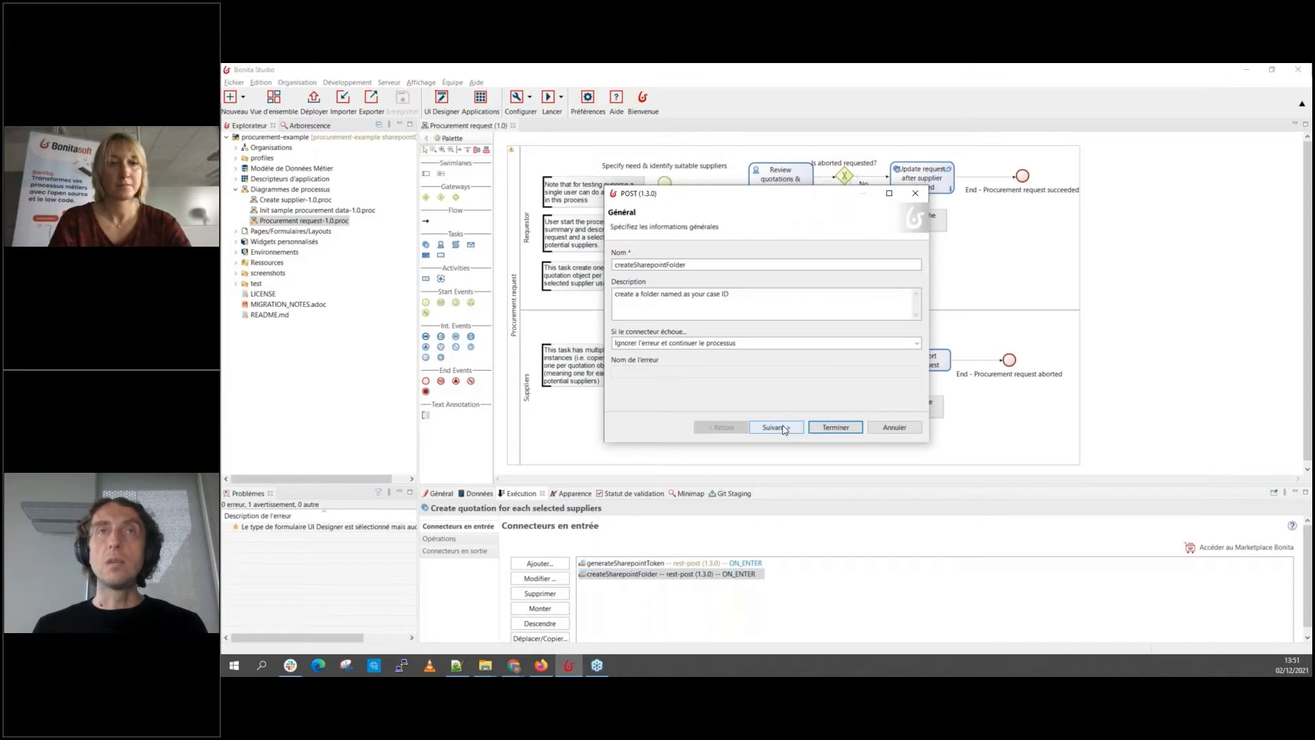
click(784, 428)
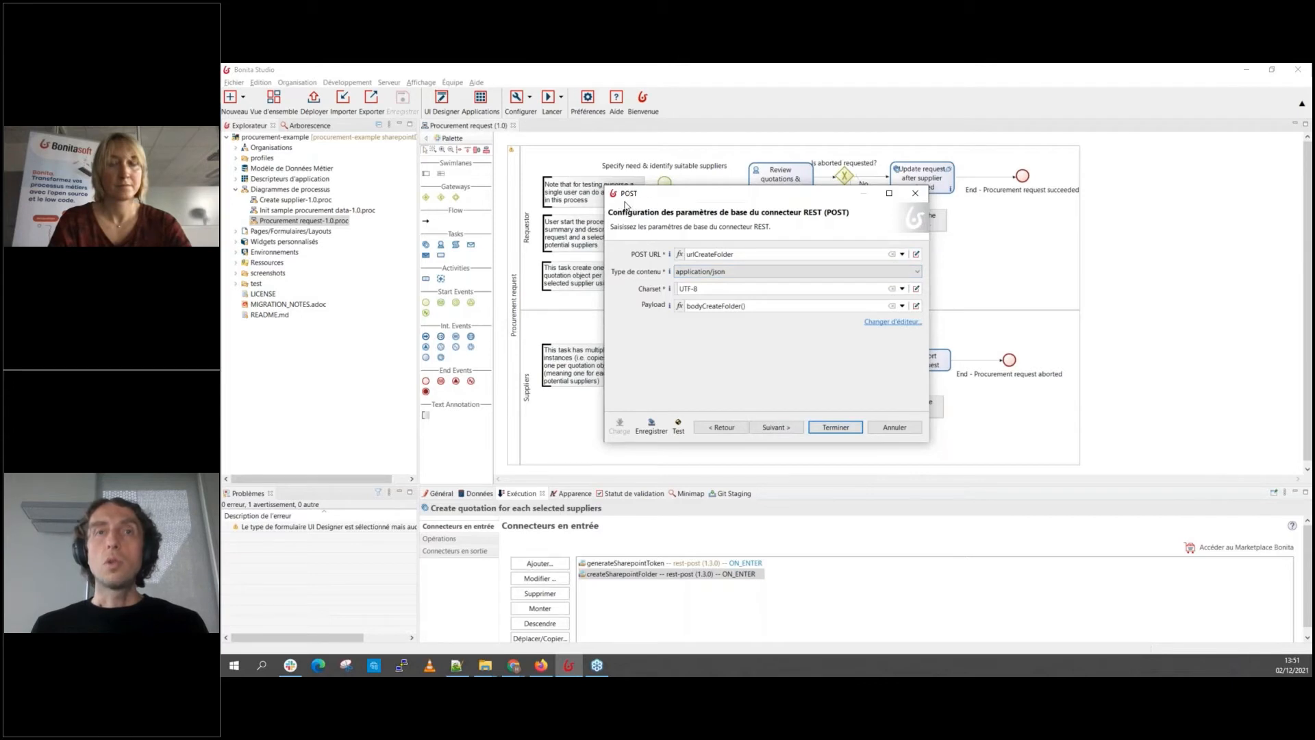
Step: Inspect the drive ID and Quote Requests folder path in the urlCreateFolder expression in an enlarged editor, then close it without changes
click(916, 255)
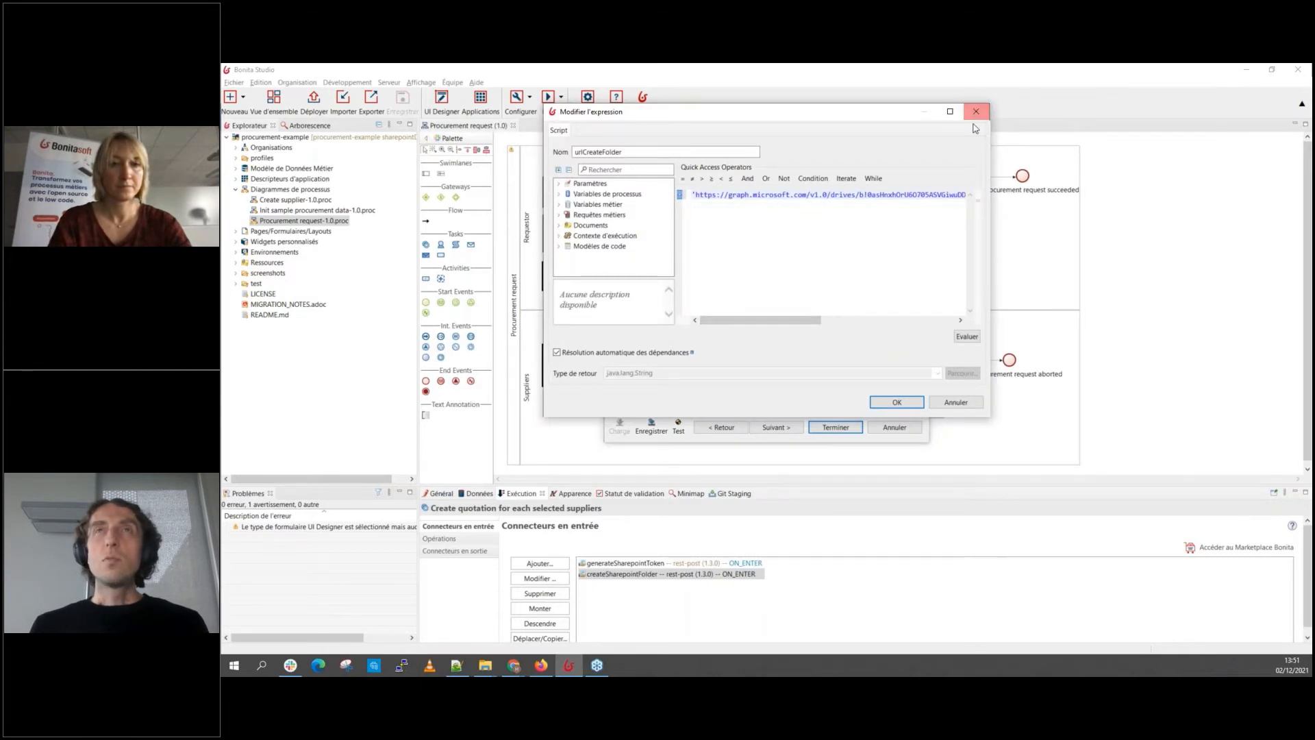
click(950, 112)
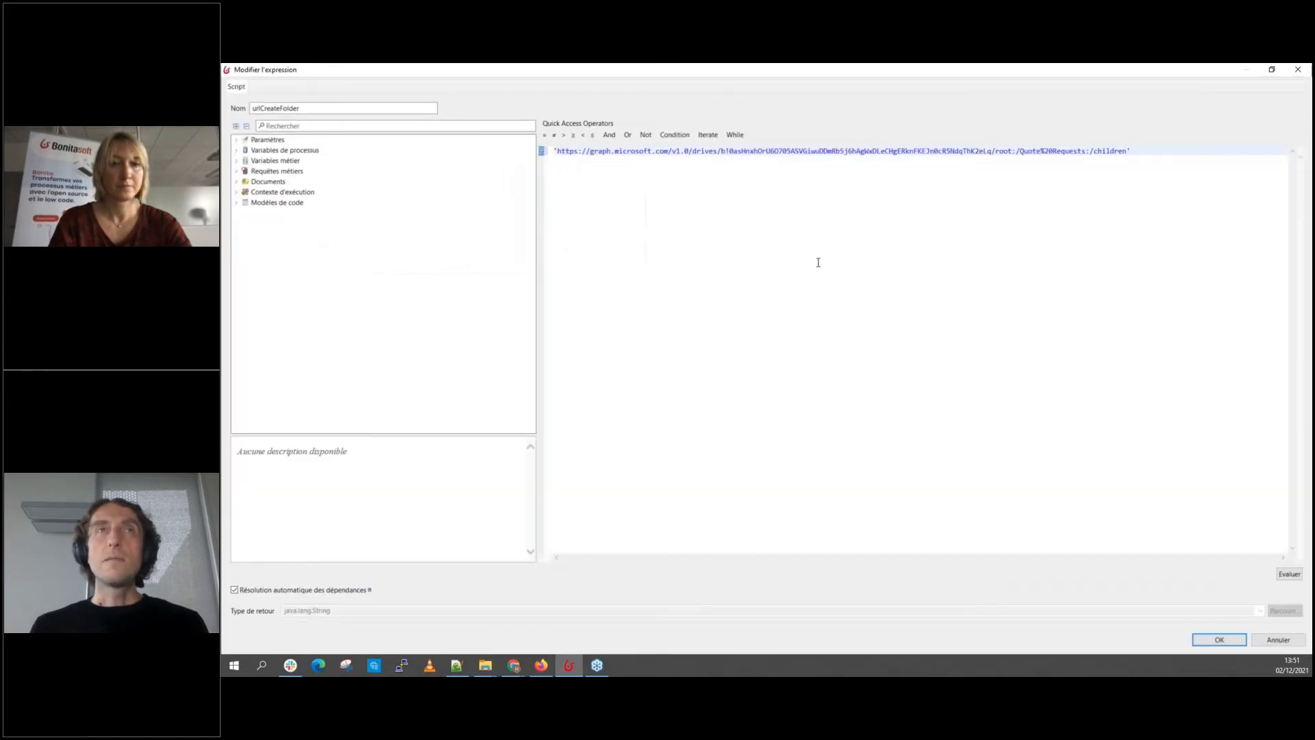
drag(692, 151, 996, 156)
click(720, 152)
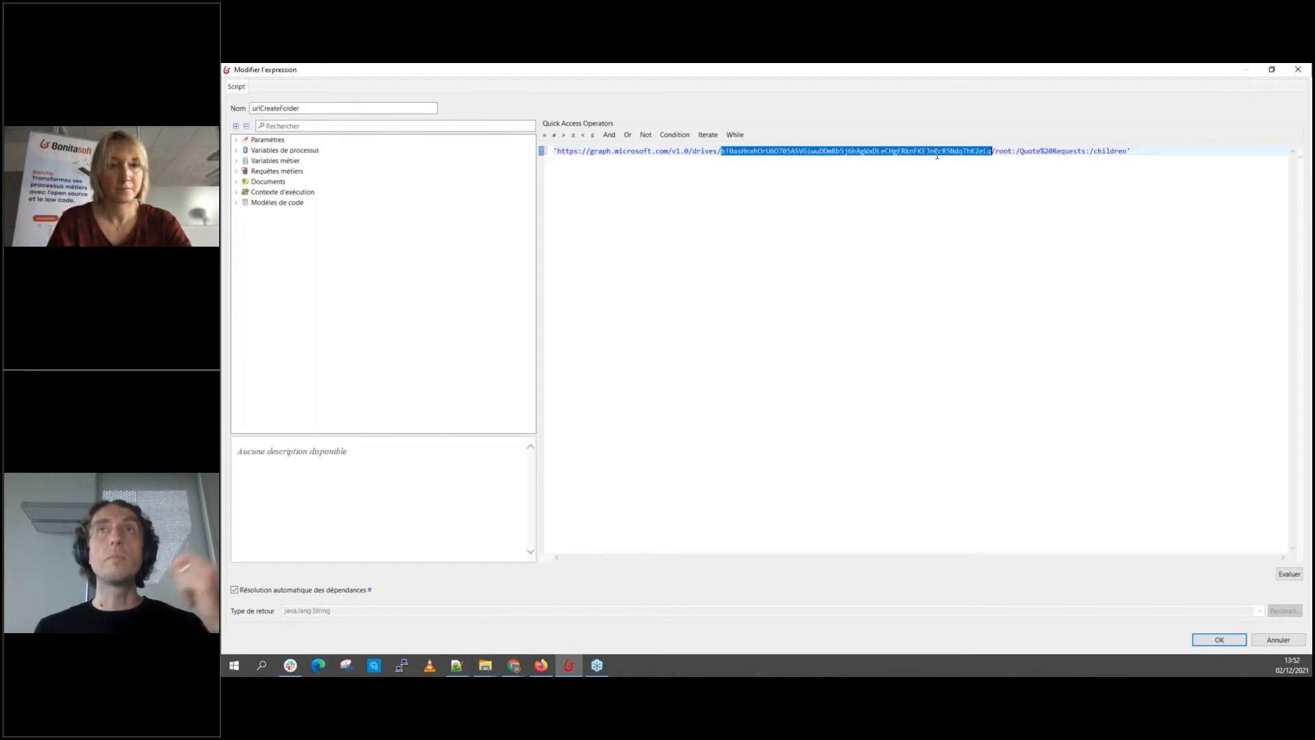
click(1020, 154)
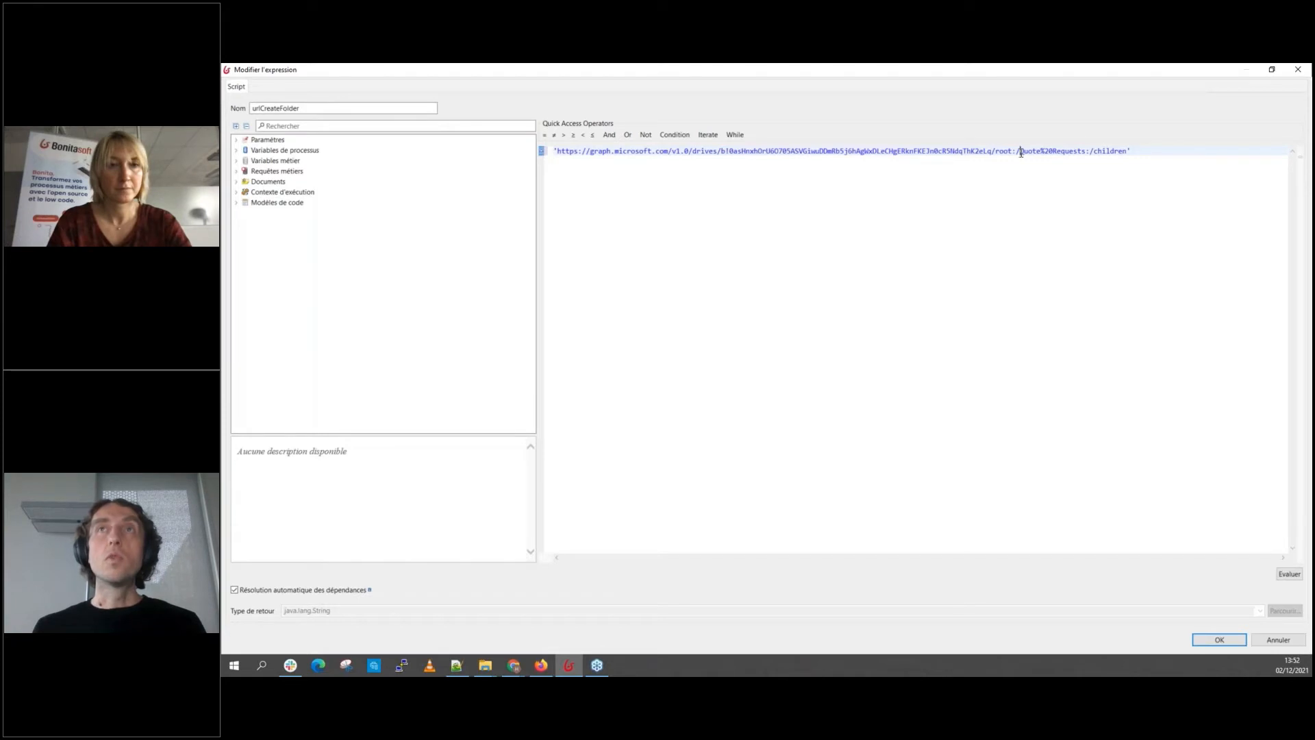
drag(1021, 154, 1086, 155)
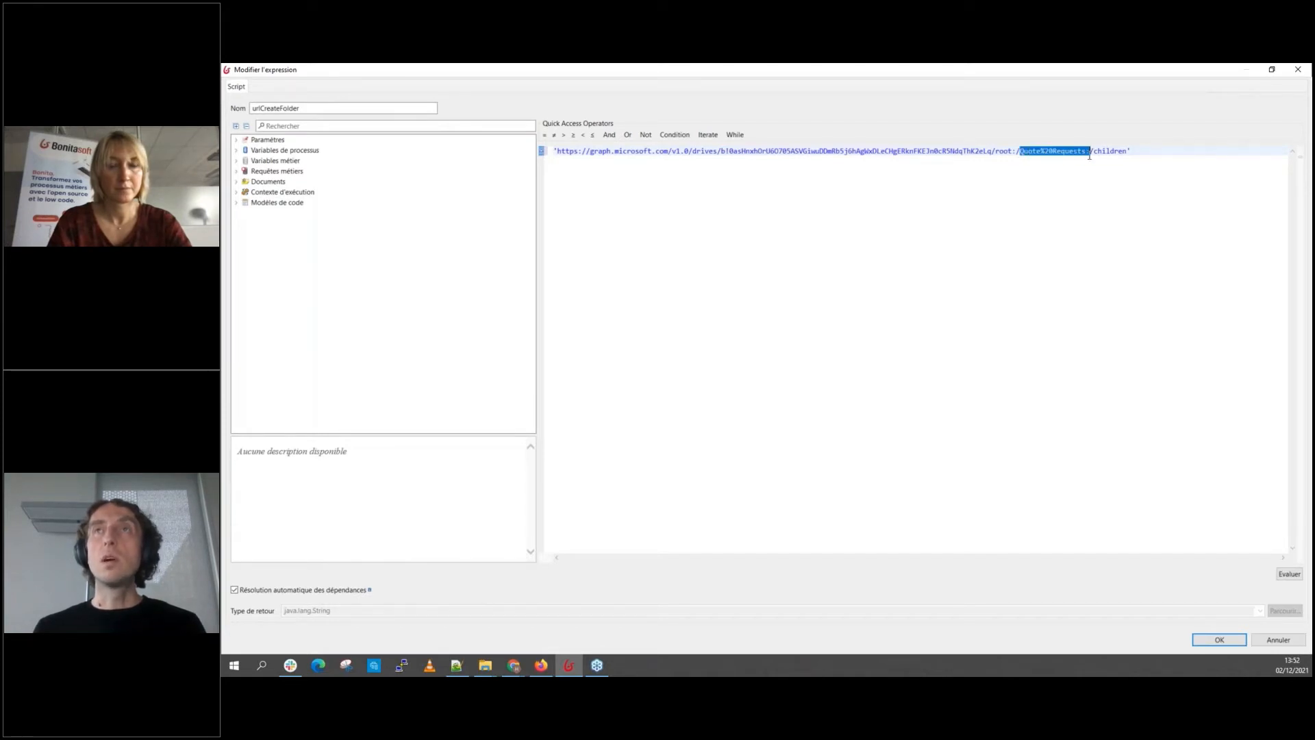
click(1085, 156)
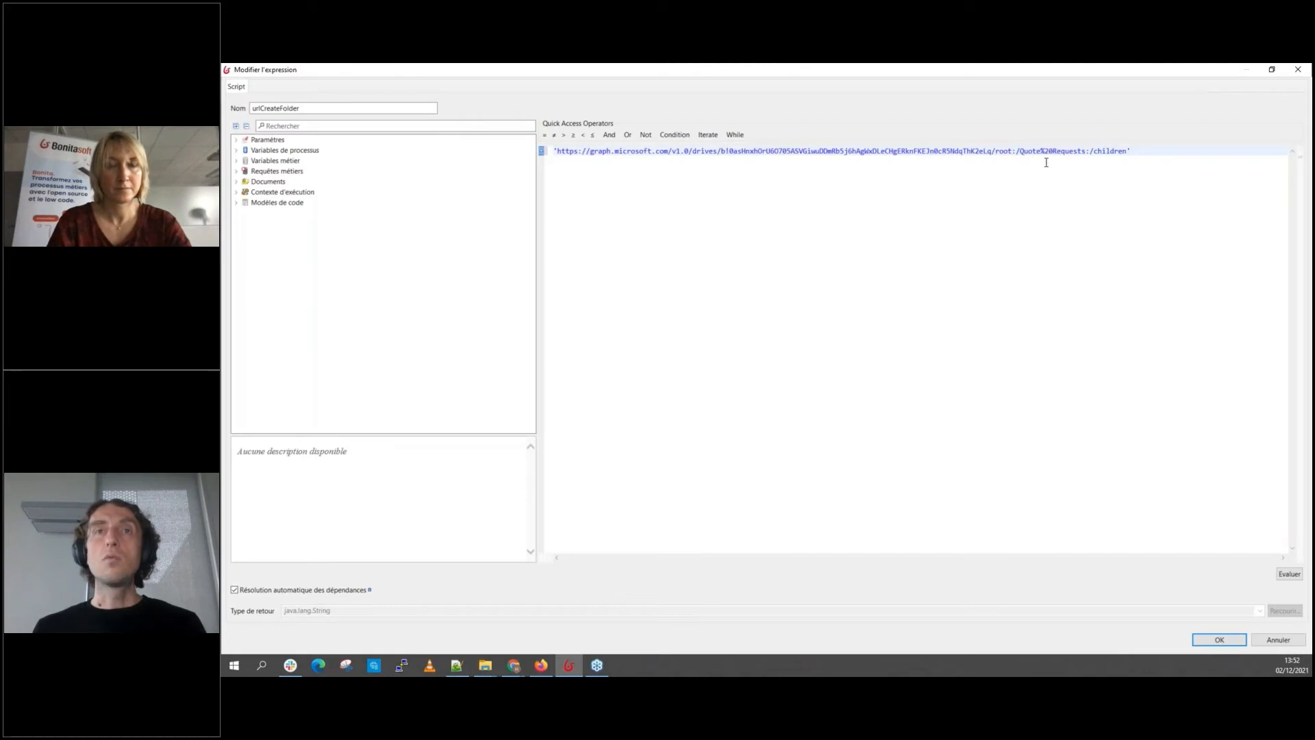
drag(1022, 154, 1084, 155)
click(1277, 639)
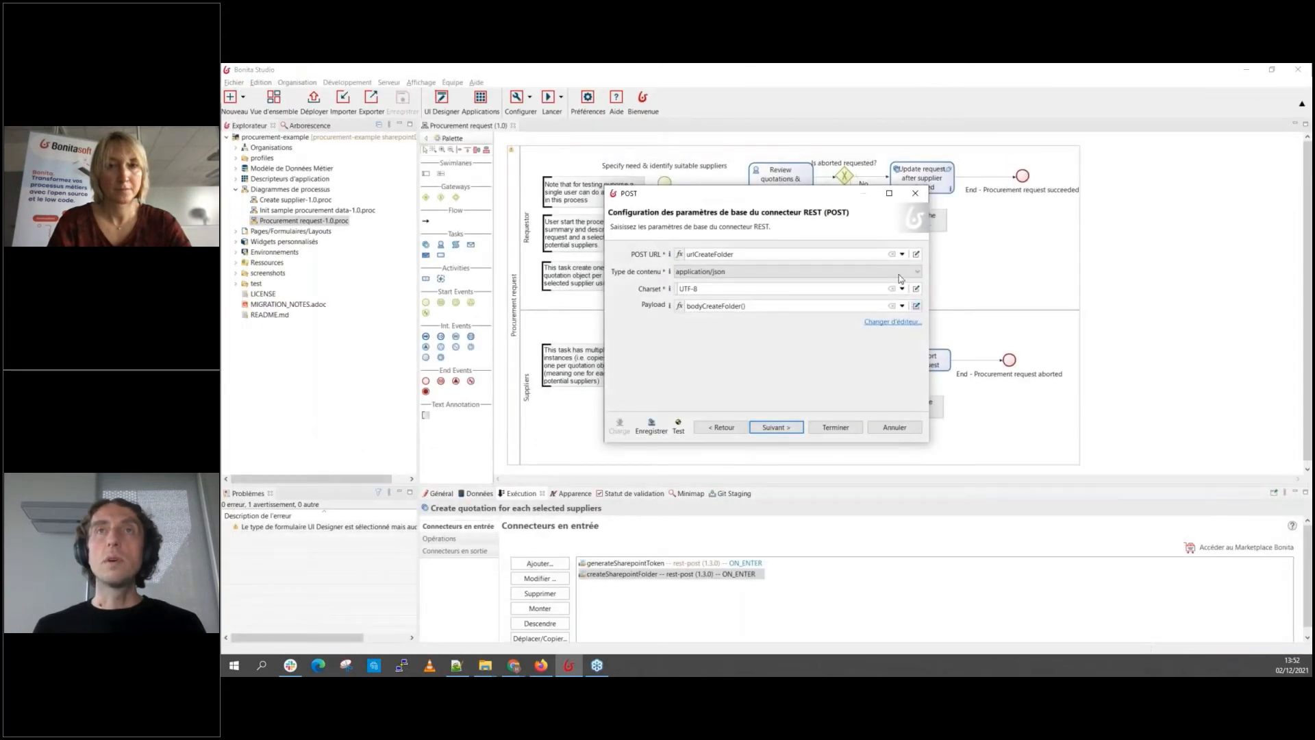
Step: Inspect the bodyCreateFolder() payload script's case ID folder name, folder object and rename conflict behavior, then close it without changes
click(916, 305)
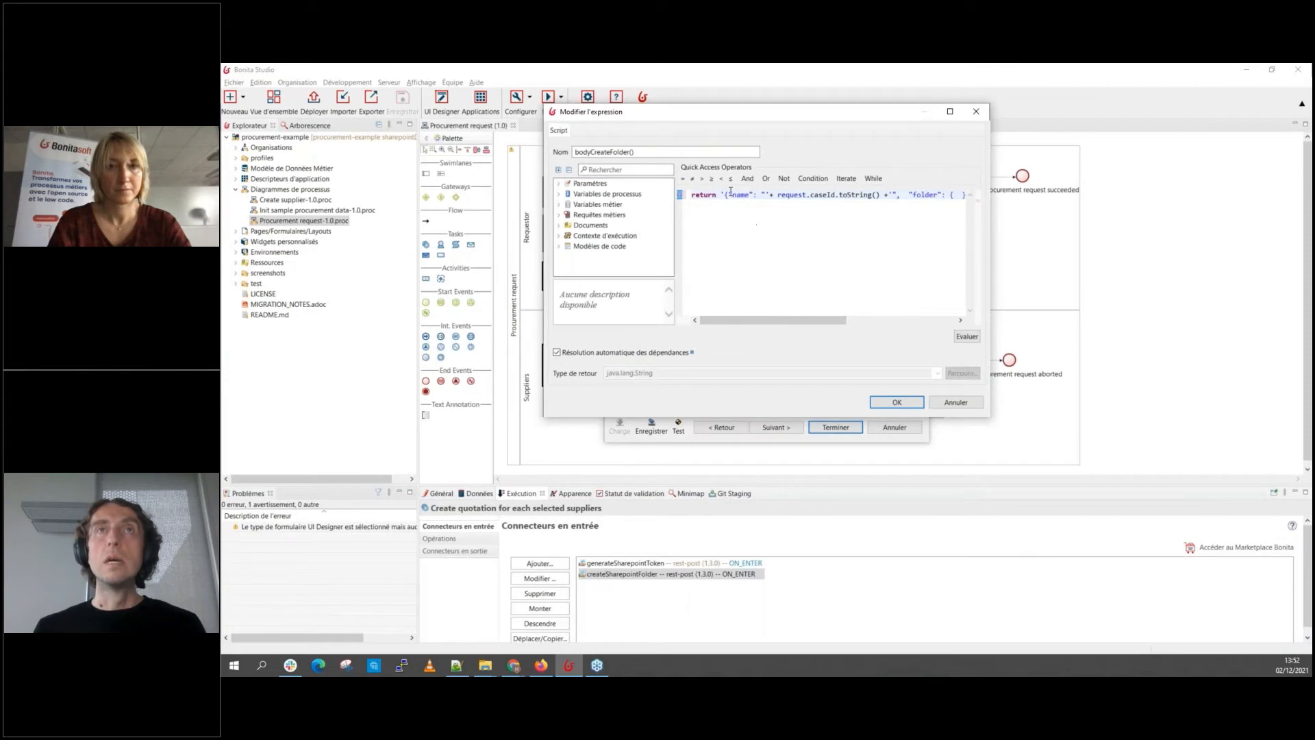
drag(733, 195, 878, 196)
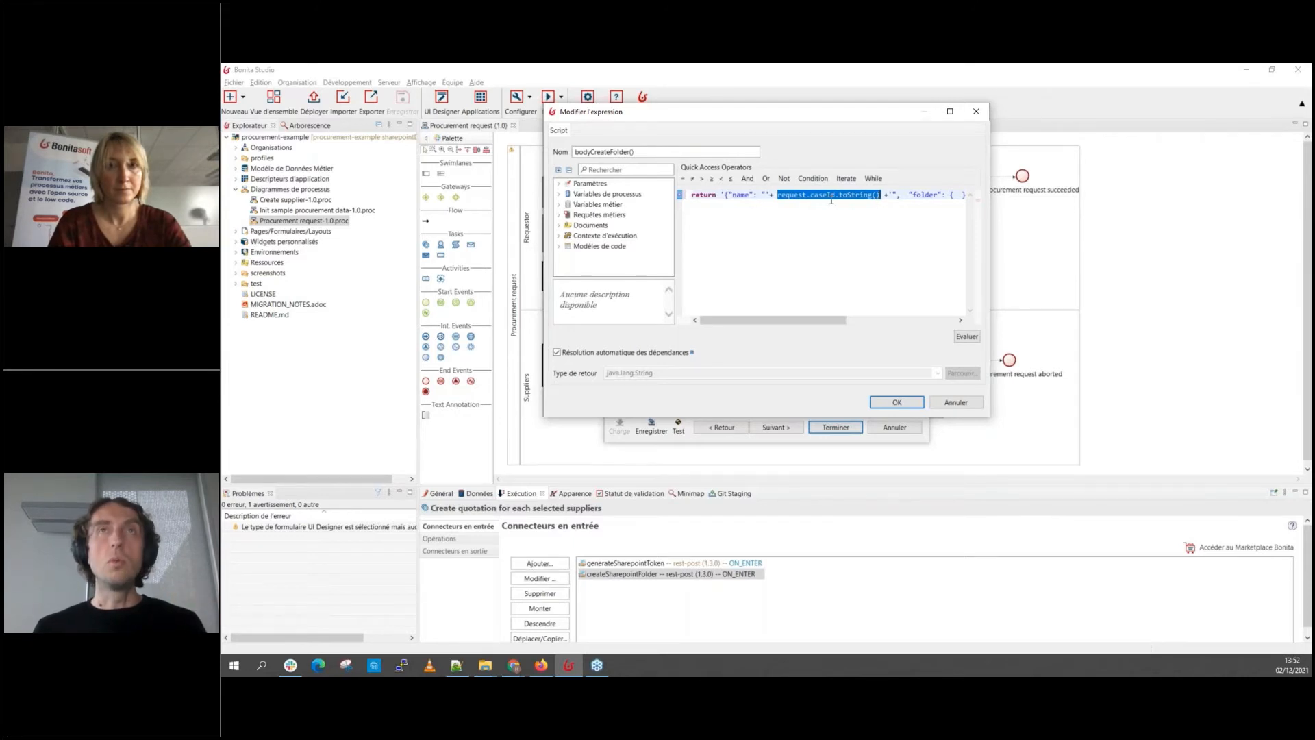
drag(825, 326, 900, 321)
click(771, 194)
drag(771, 195, 826, 196)
drag(897, 316, 932, 318)
drag(773, 195, 955, 200)
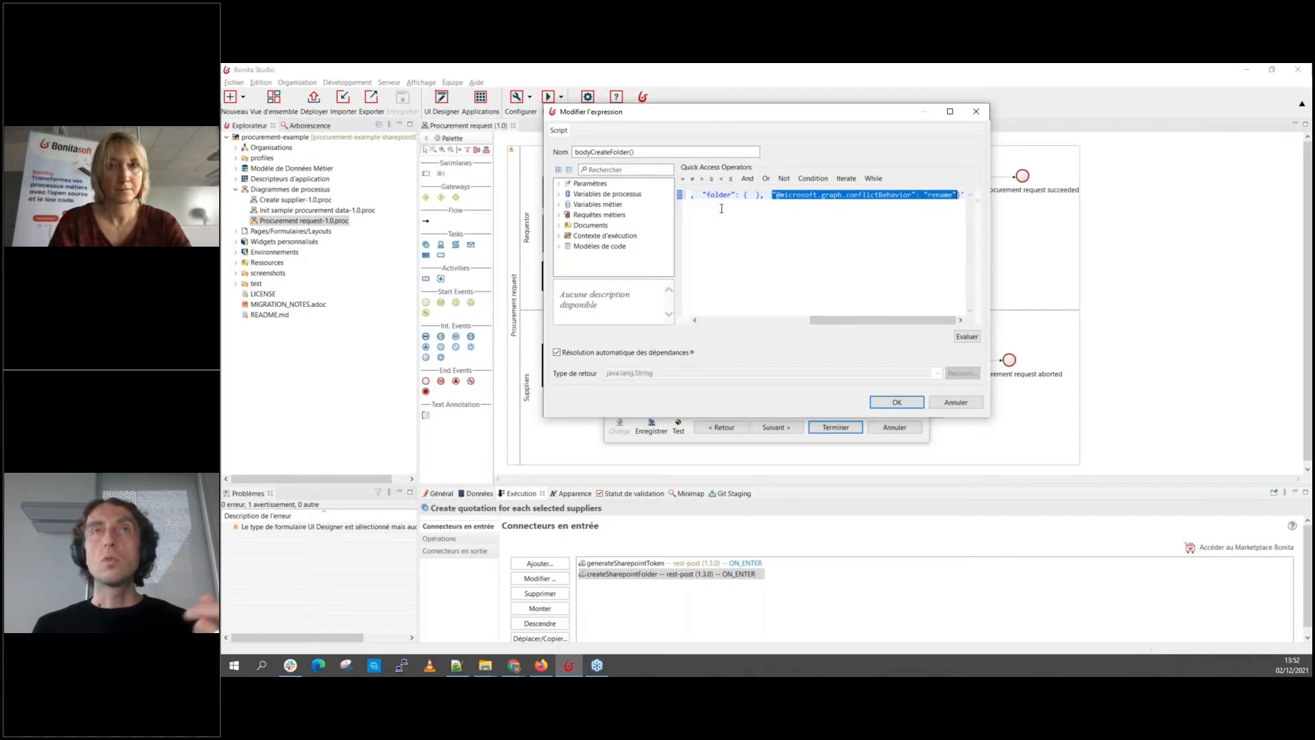
drag(827, 320, 877, 339)
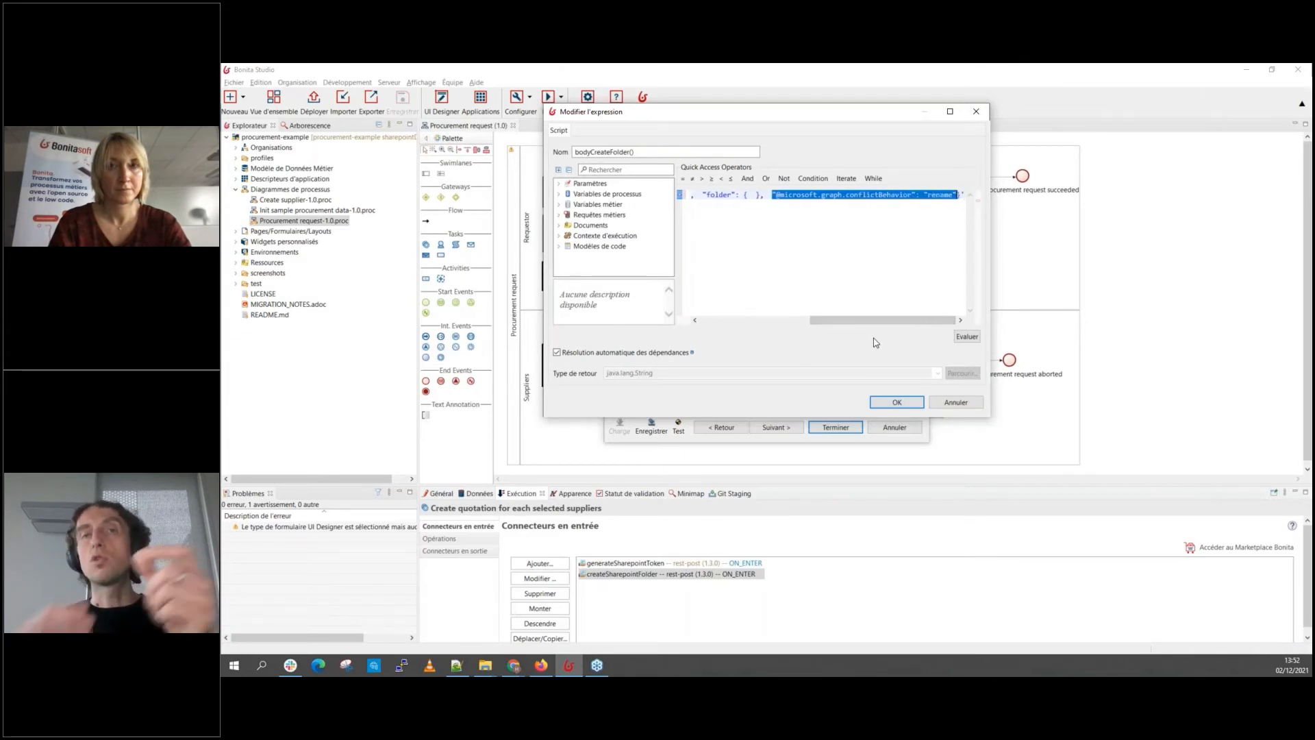
click(956, 402)
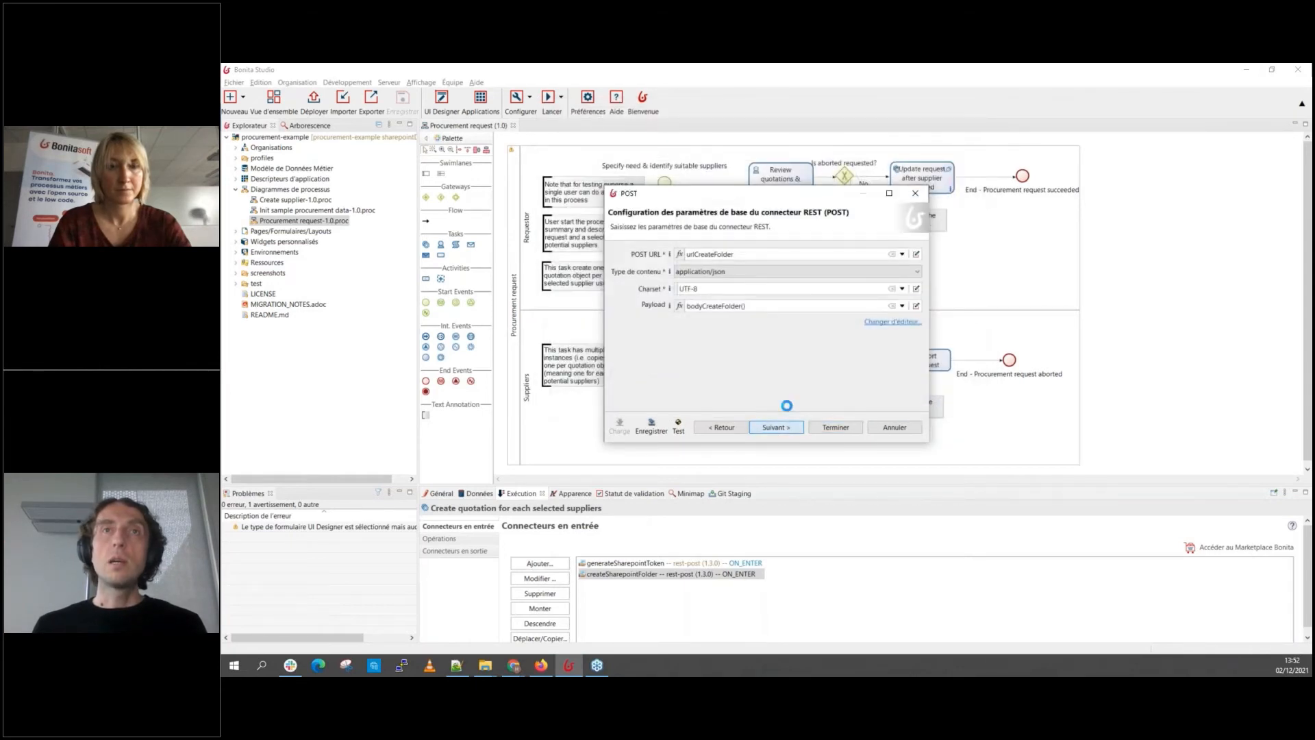
Step: Check the folder connector's Authorization header and its sharepointToken value, then advance to the mapping of its output to process variables
click(774, 427)
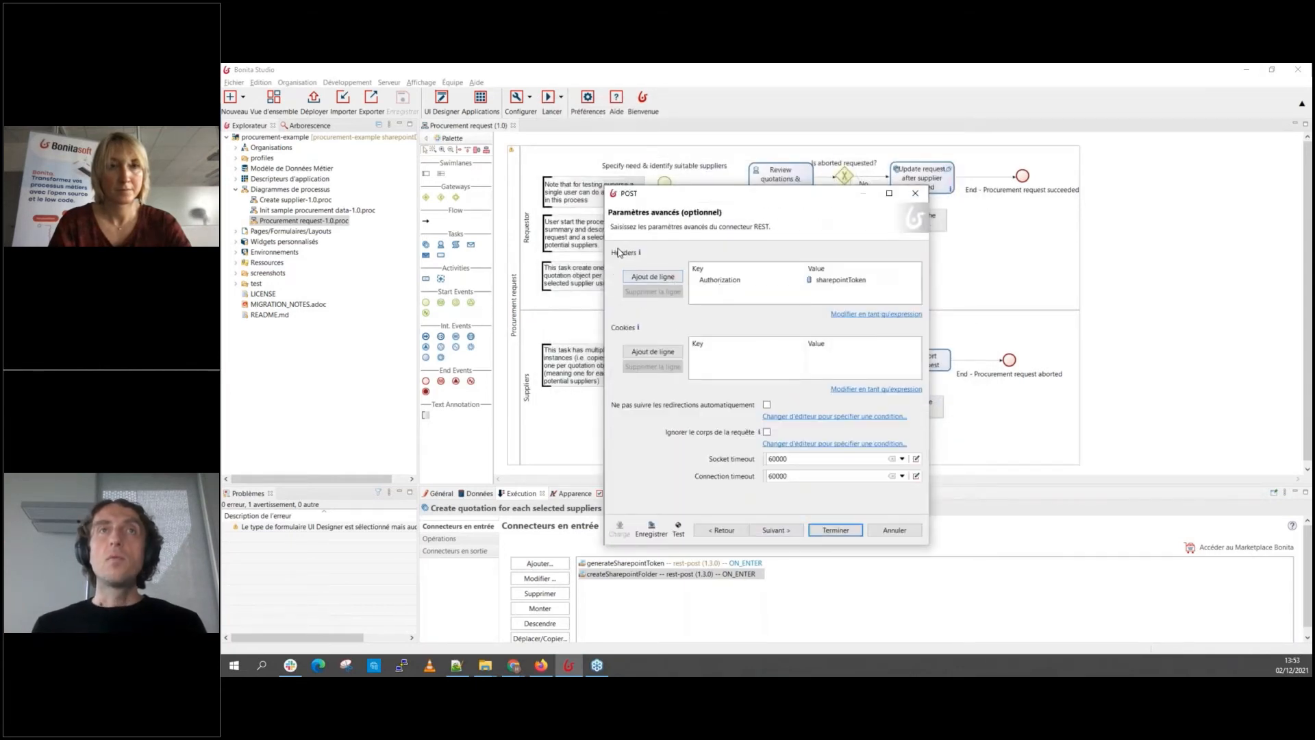
click(717, 285)
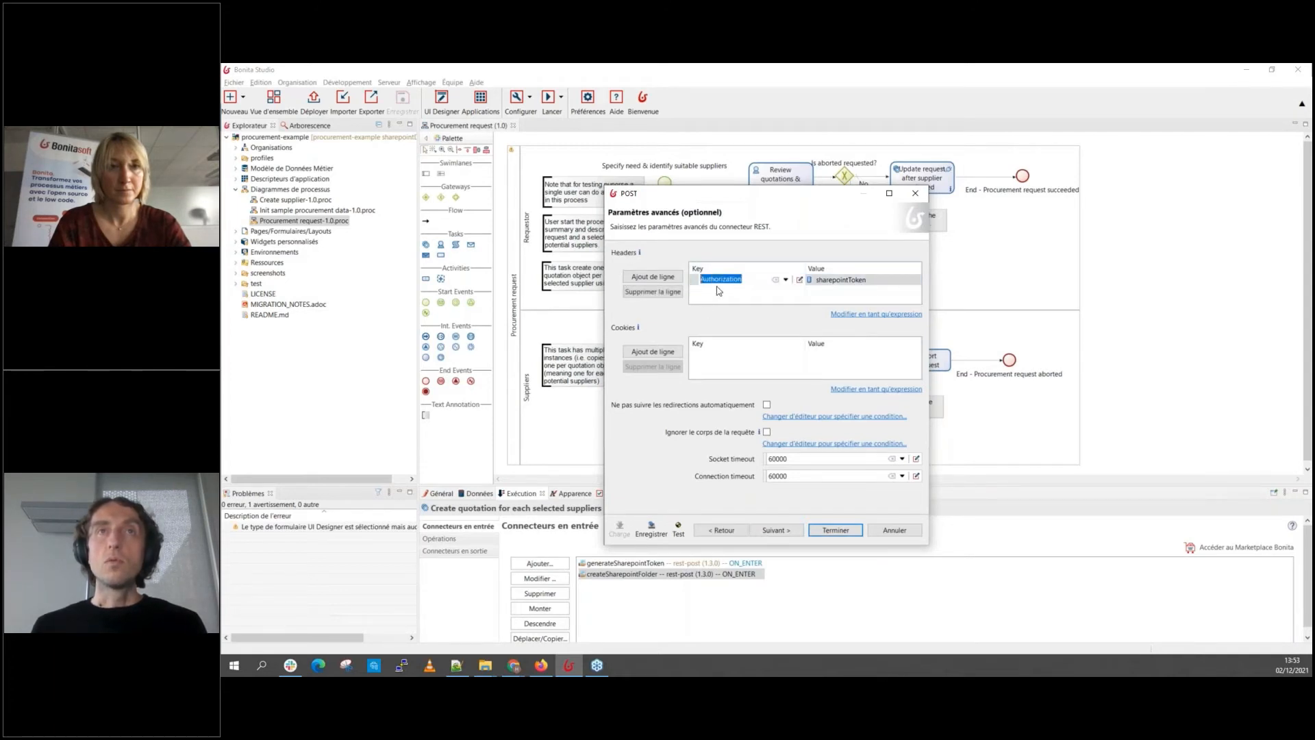
click(867, 281)
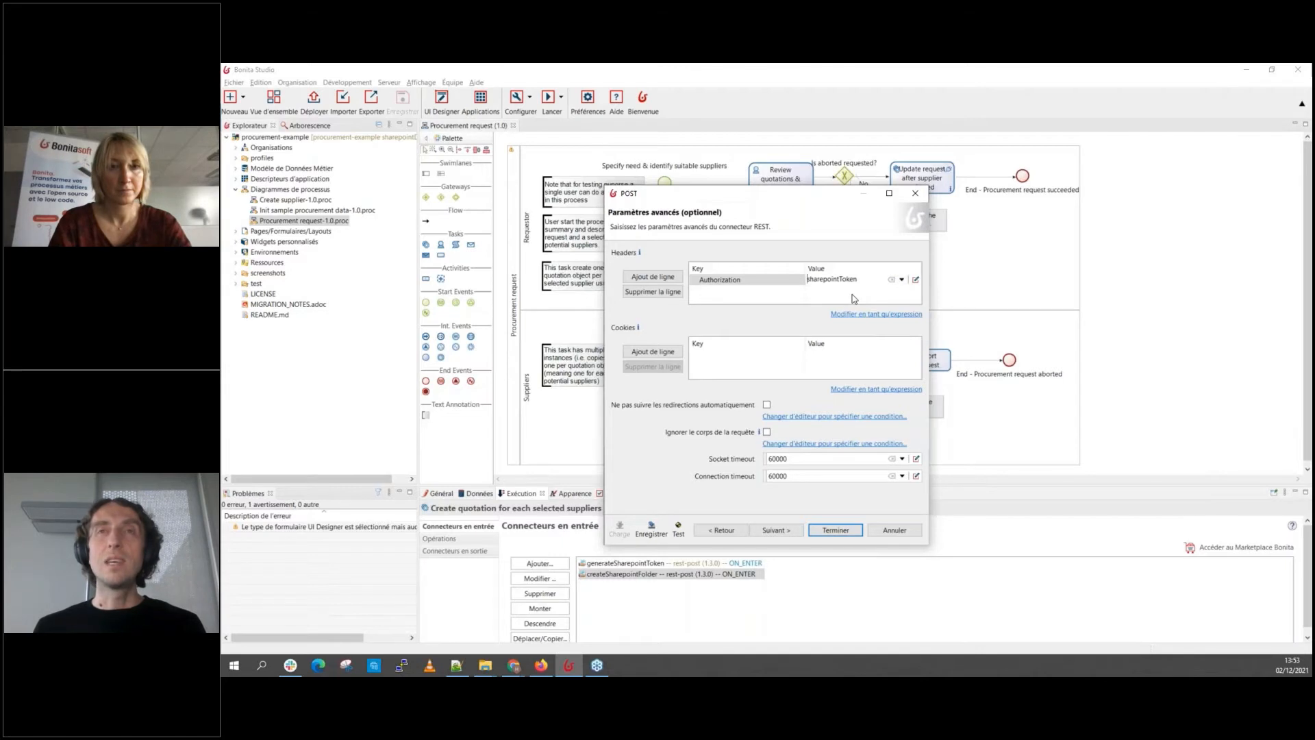
click(770, 531)
click(770, 531)
click(770, 531)
click(771, 531)
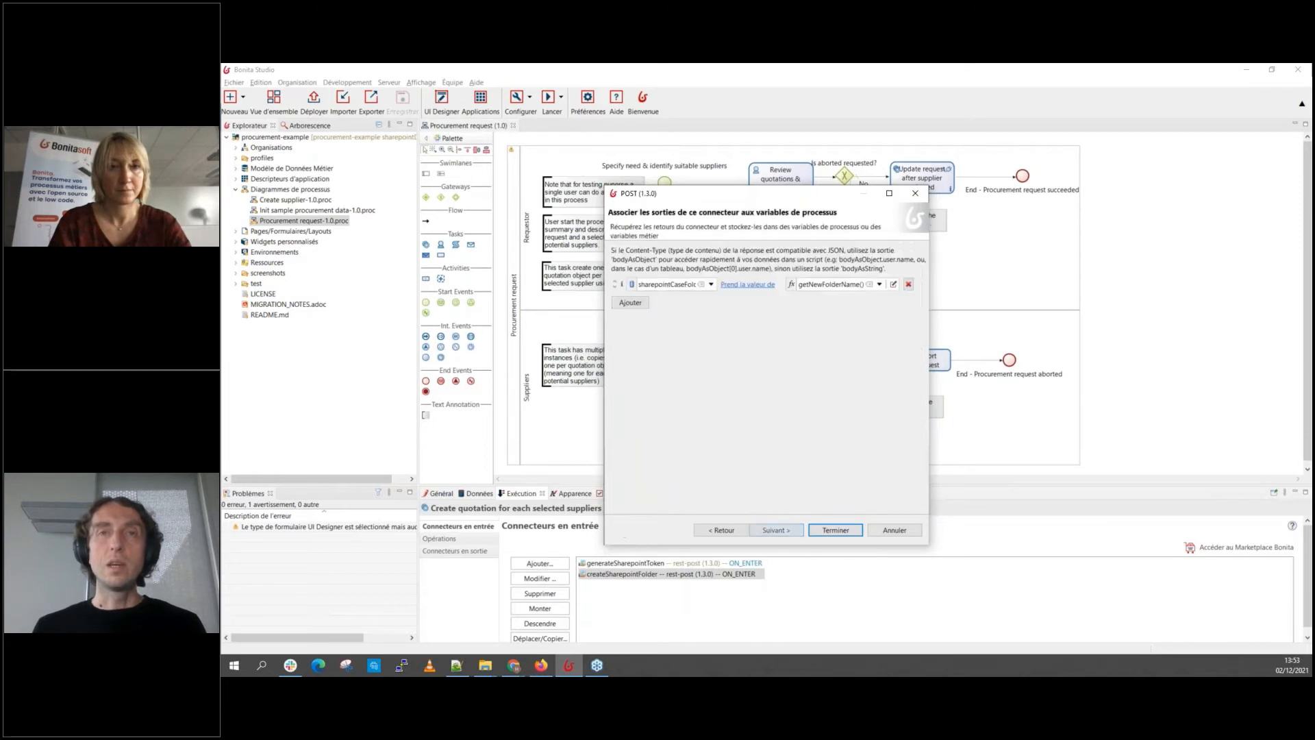
Step: Inspect how the getNewFolderName() script parses the response and returns the folder name, then close the script and folder connector without changes
click(894, 284)
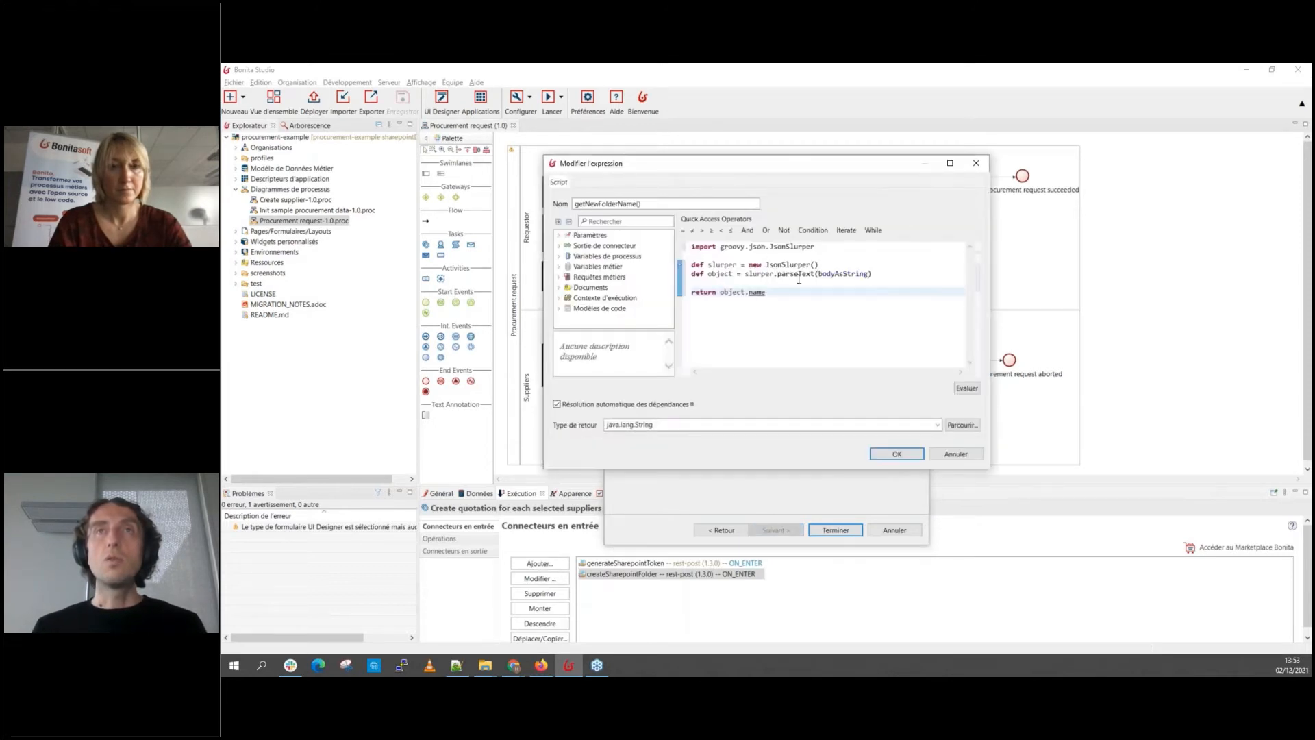
drag(745, 277, 806, 276)
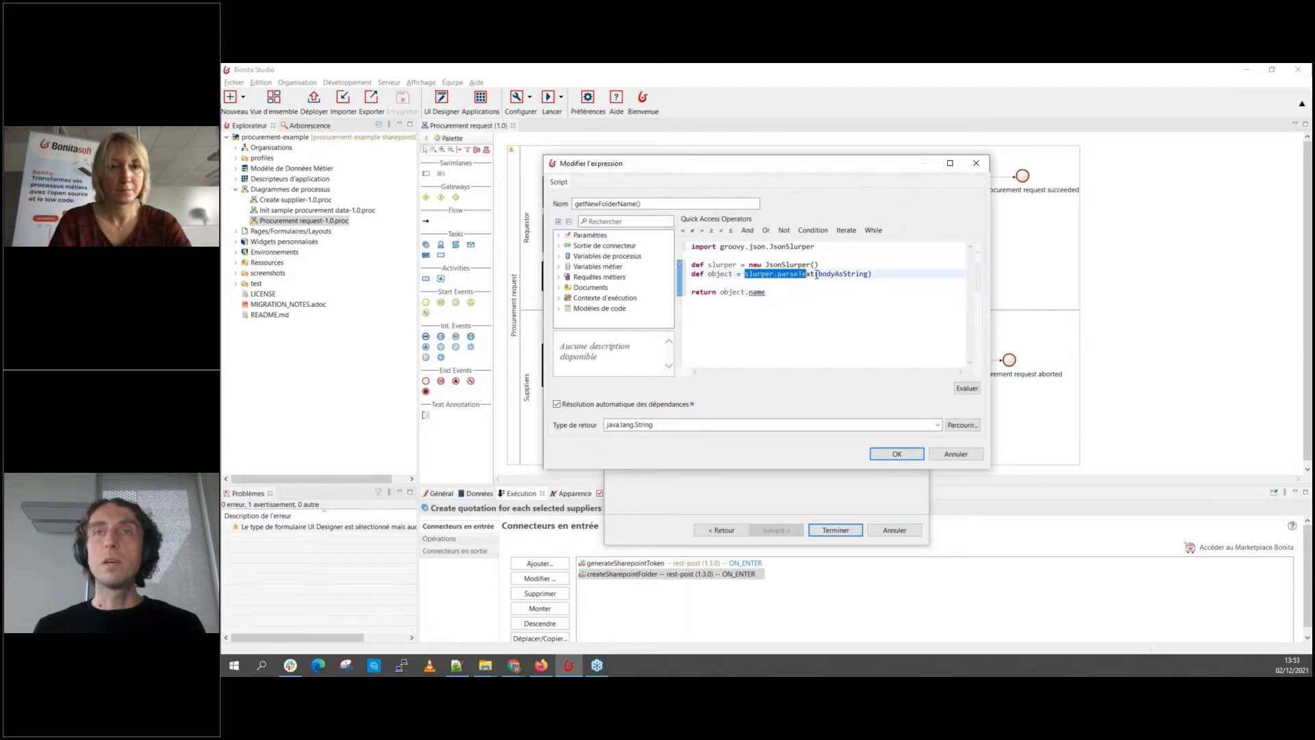
double_click(754, 293)
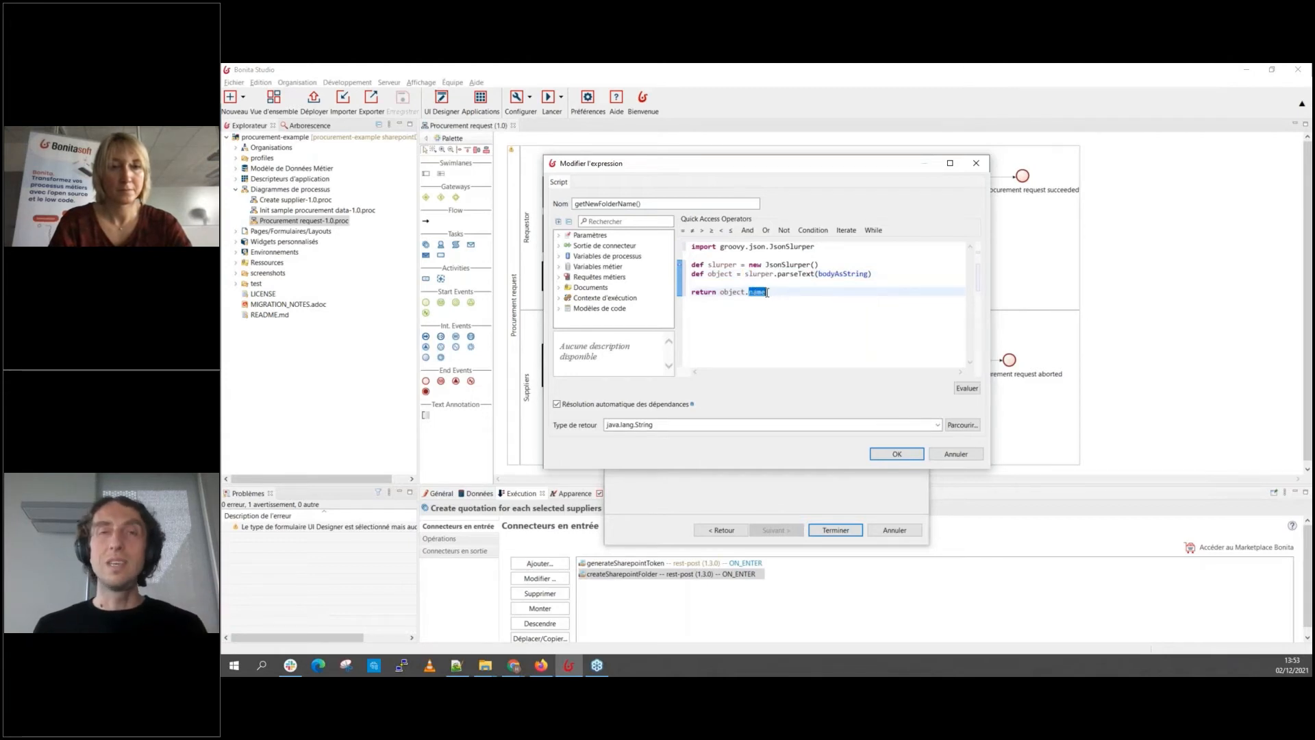
click(957, 454)
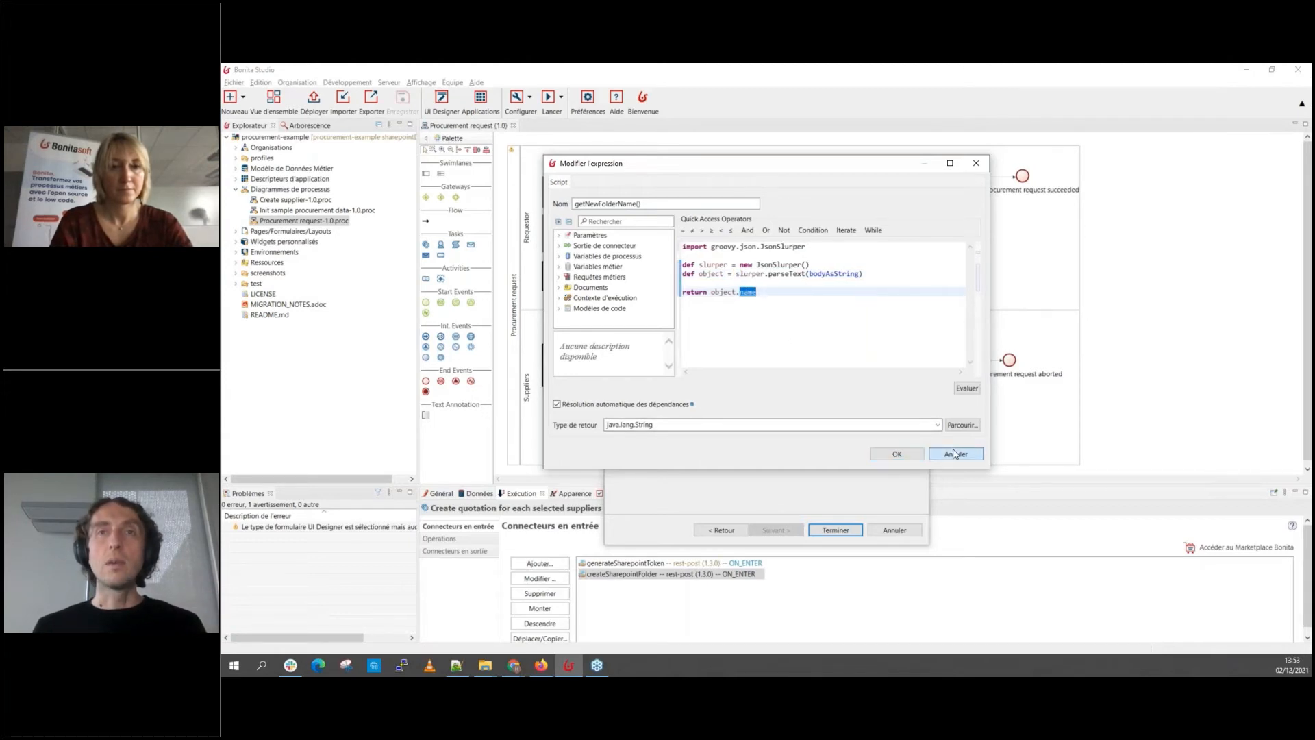
click(897, 532)
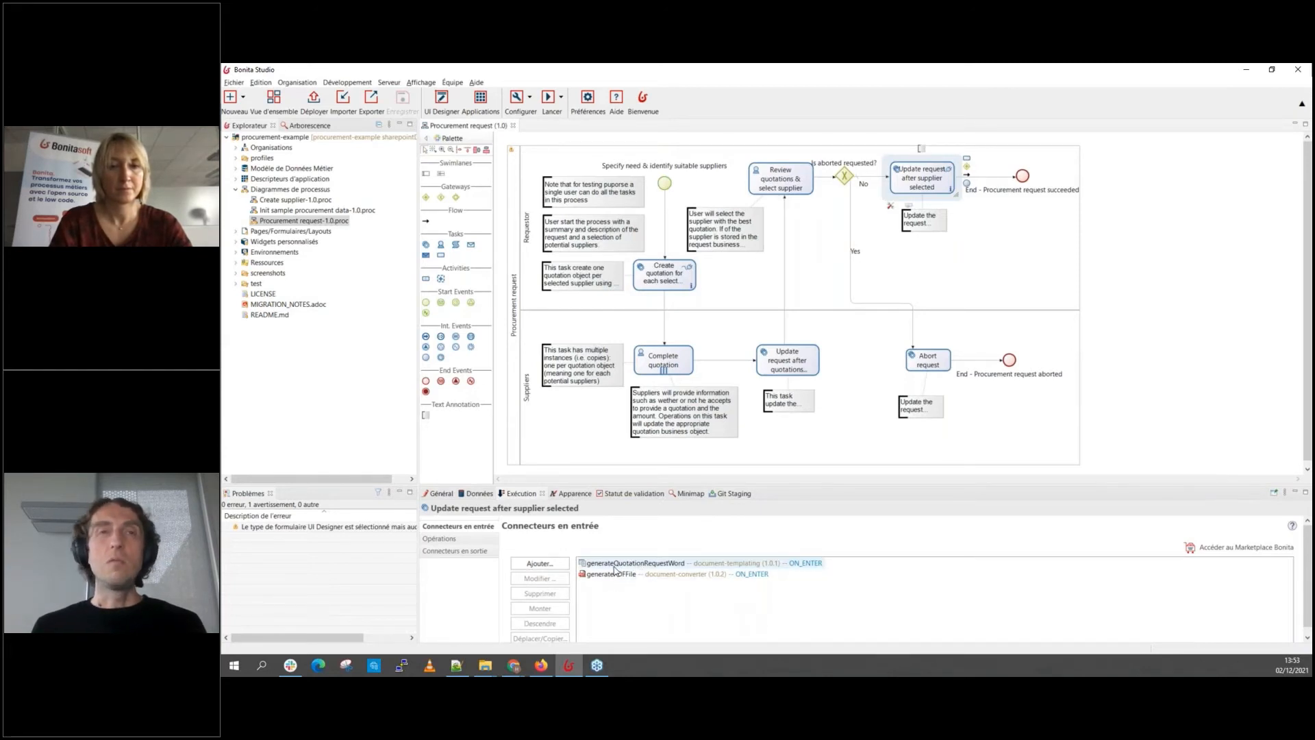
Step: Open generateQuotationRequestWord's document configuration on the Update request after supplier selected task, check the template's supplier name placeholder in Word, and return to Bonita Studio
double_click(591, 567)
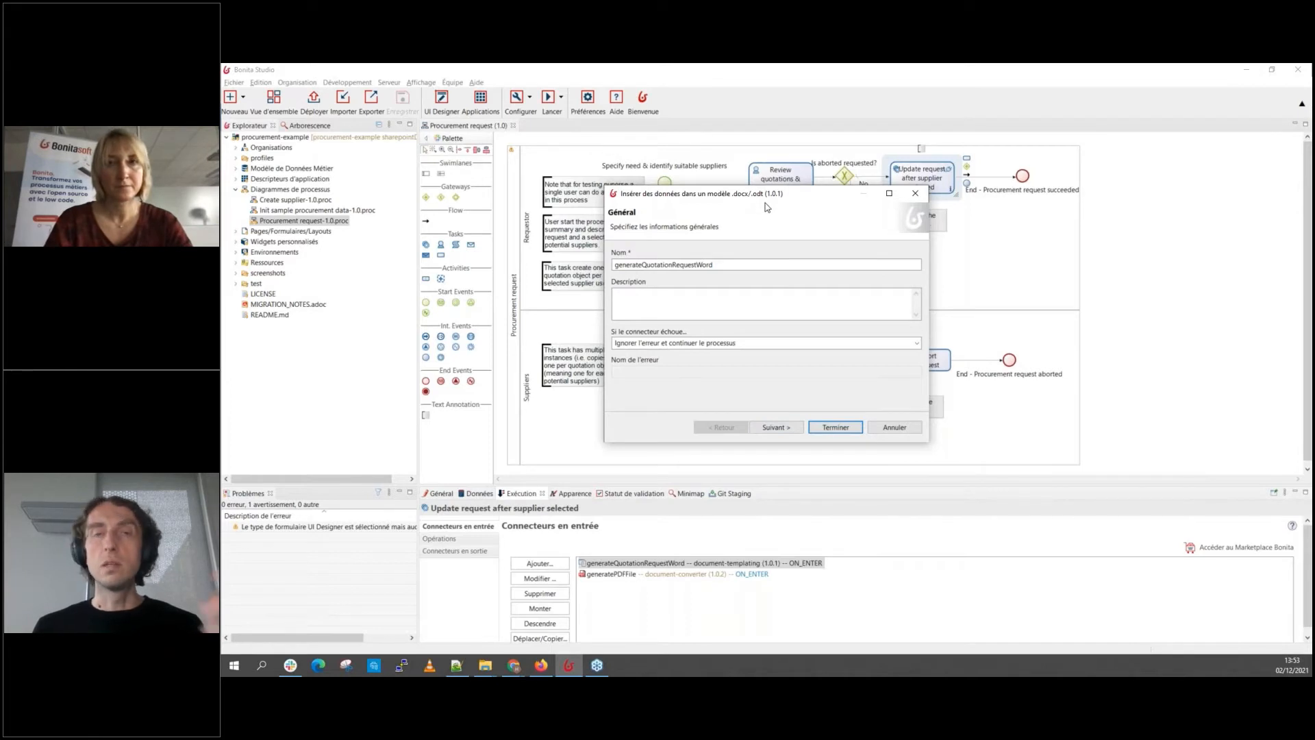
click(772, 427)
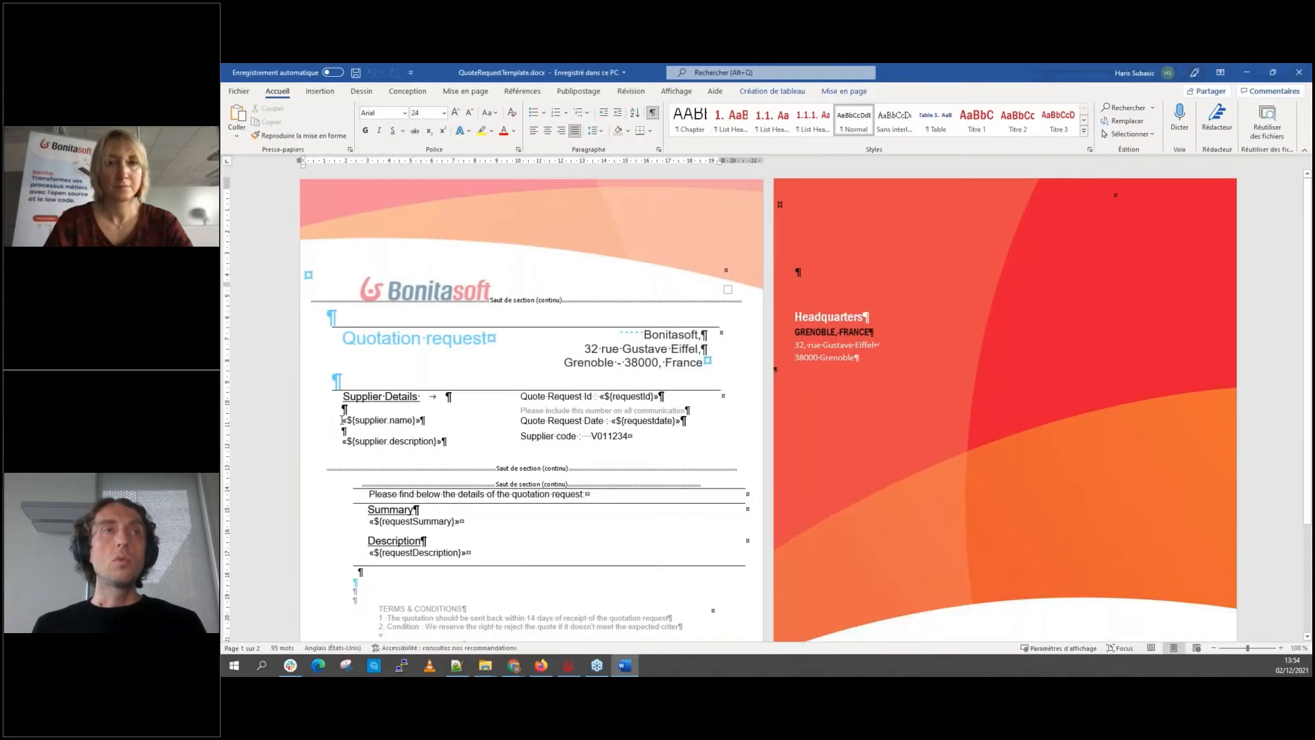
double_click(398, 419)
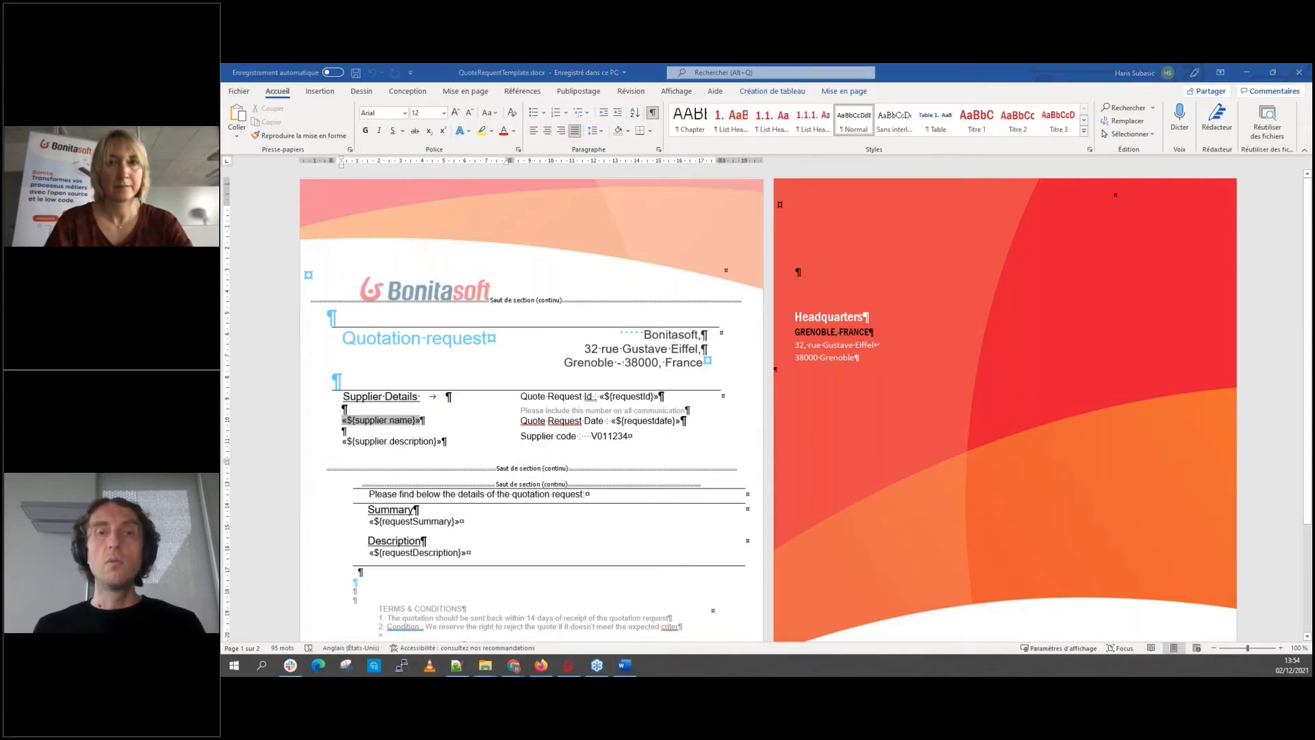
key(alt+Tab)
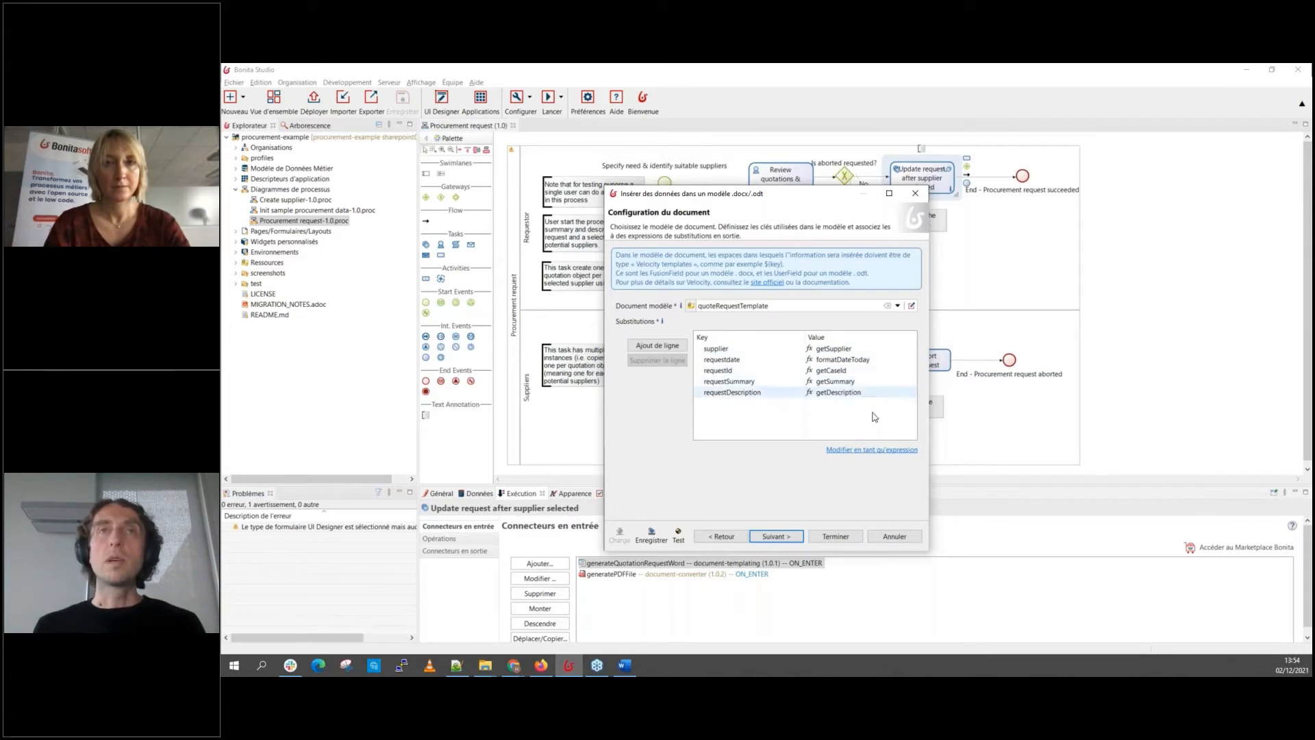
Step: Inspect the createQRName script behind the output file name, then close the script and the generateQuotationRequestWord connector without changes
click(776, 539)
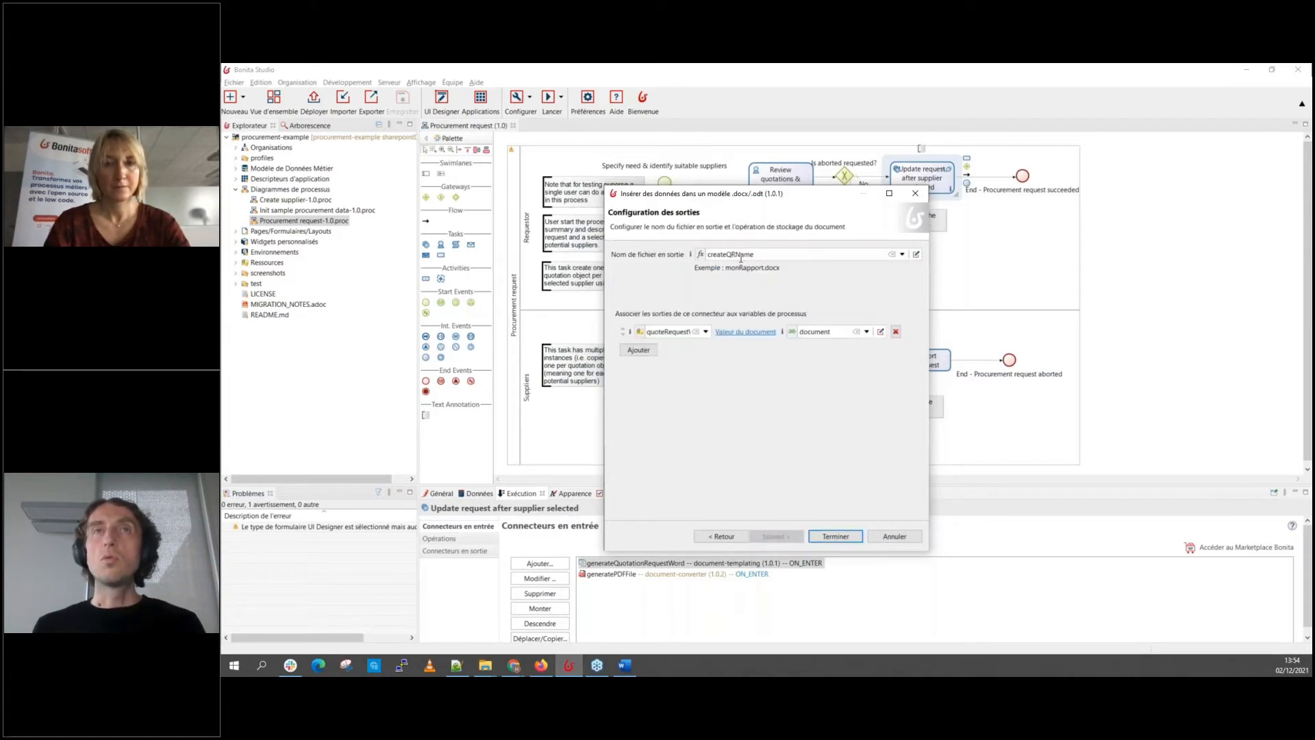
click(916, 254)
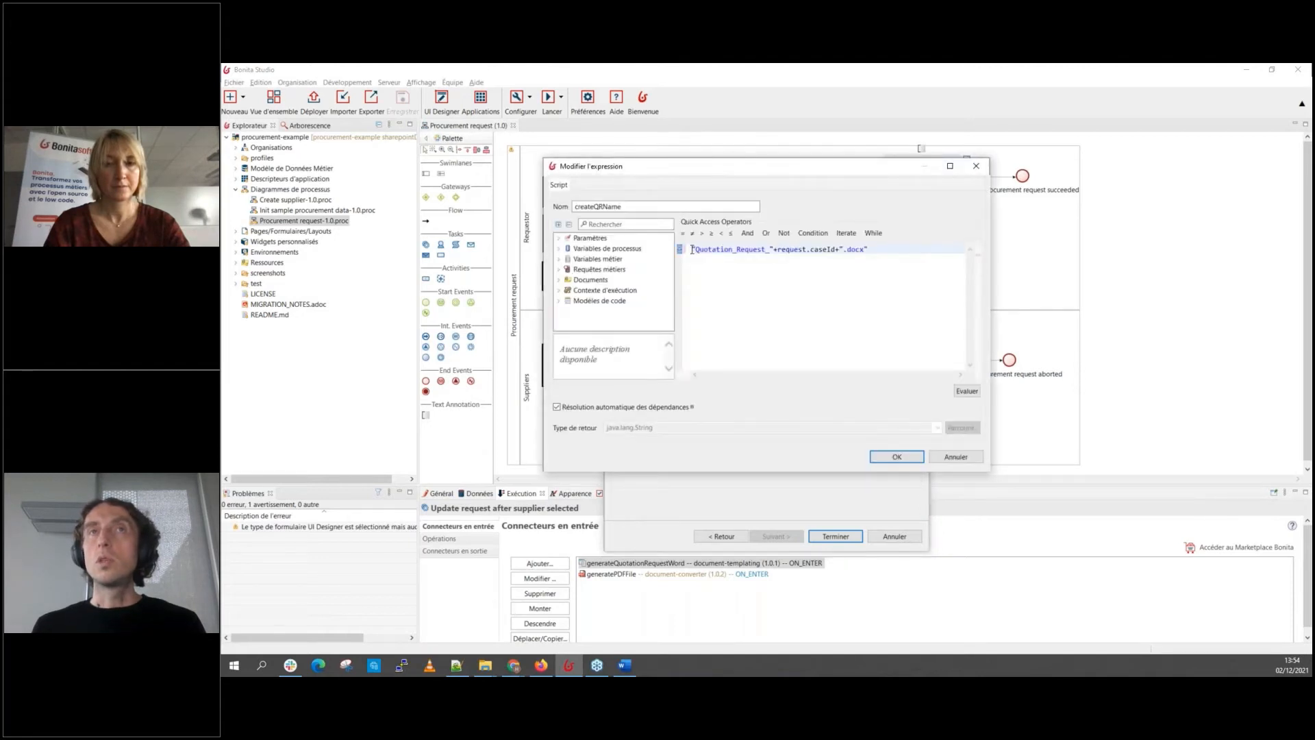
drag(692, 249, 868, 245)
click(813, 250)
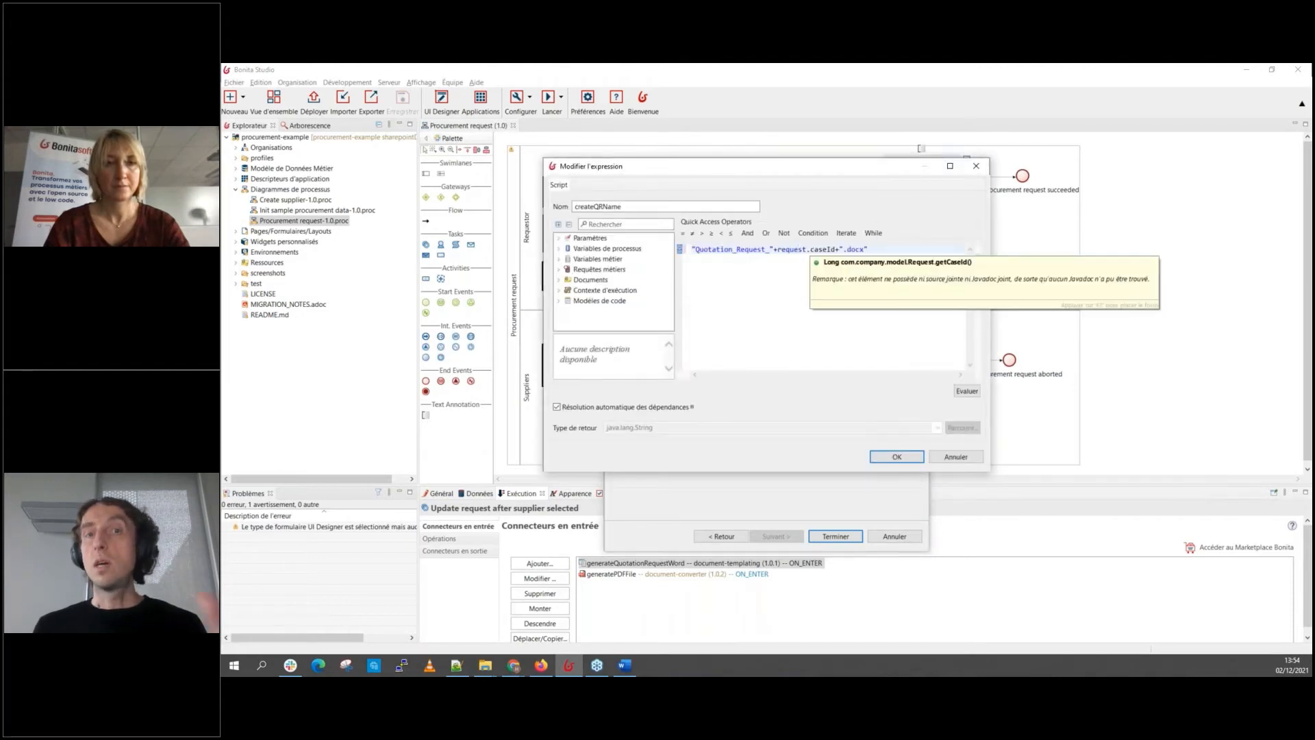
click(956, 457)
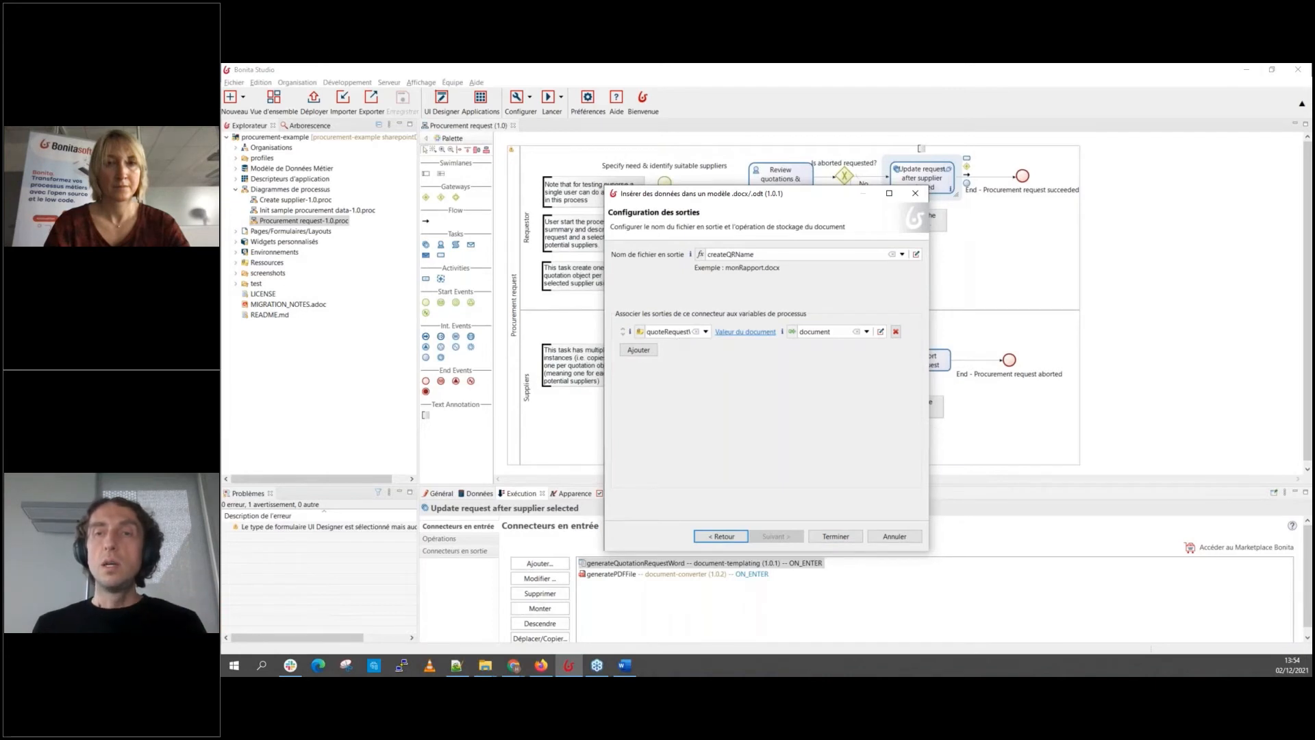
key(alt+Tab)
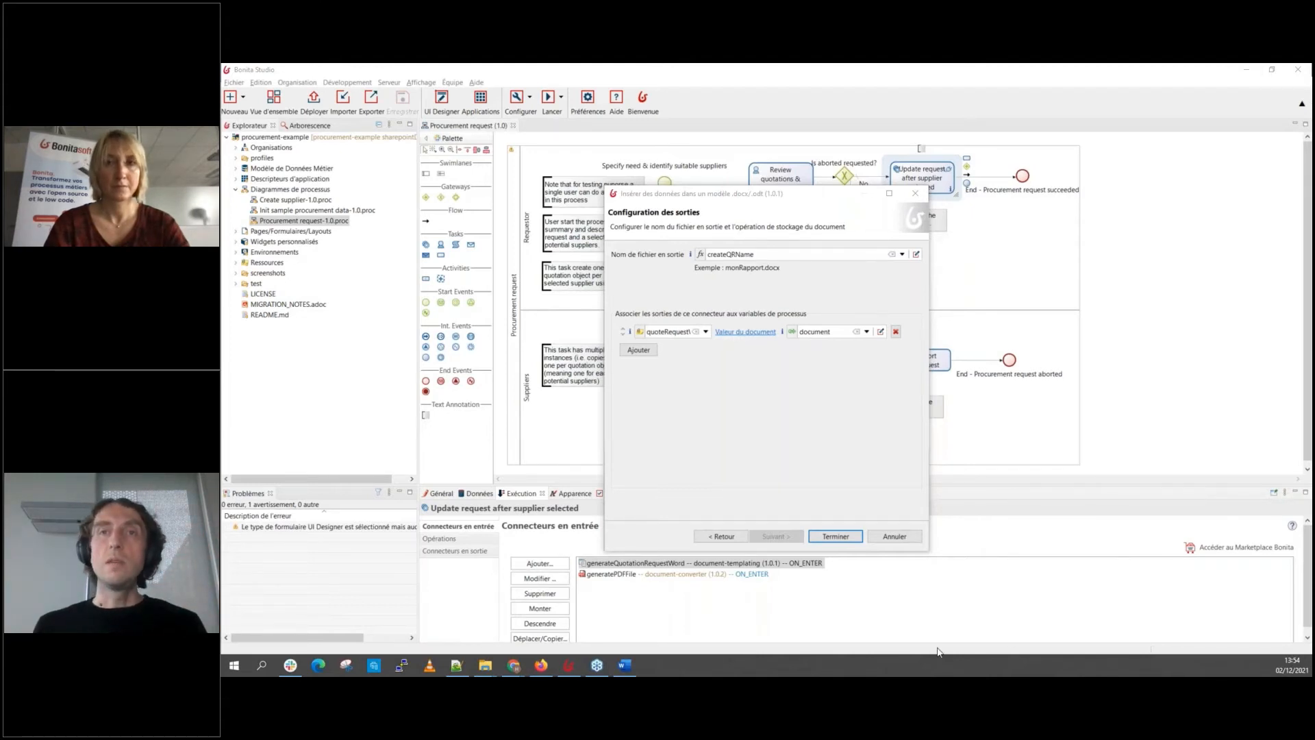
click(894, 537)
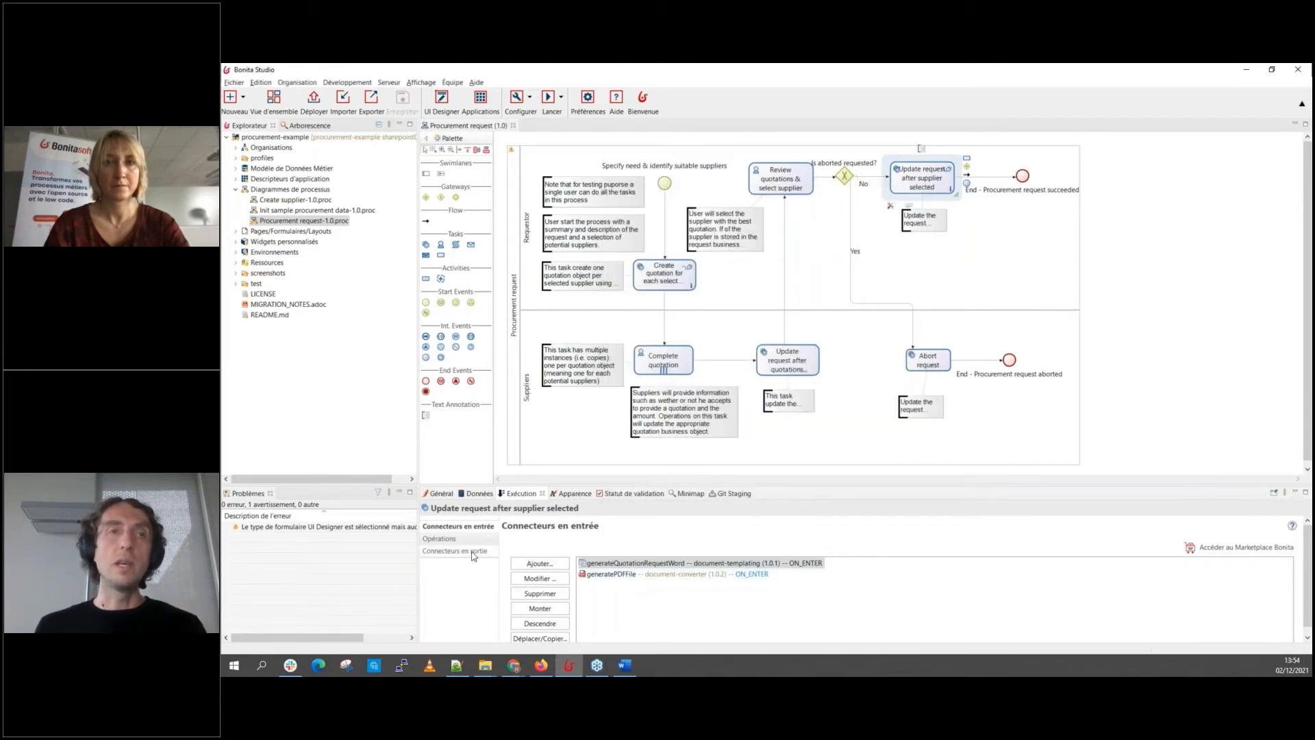
Step: Open the task's uploadWordFile output connector, check the createUploadSession note in its description, and advance to the REST PUT parameters
click(477, 552)
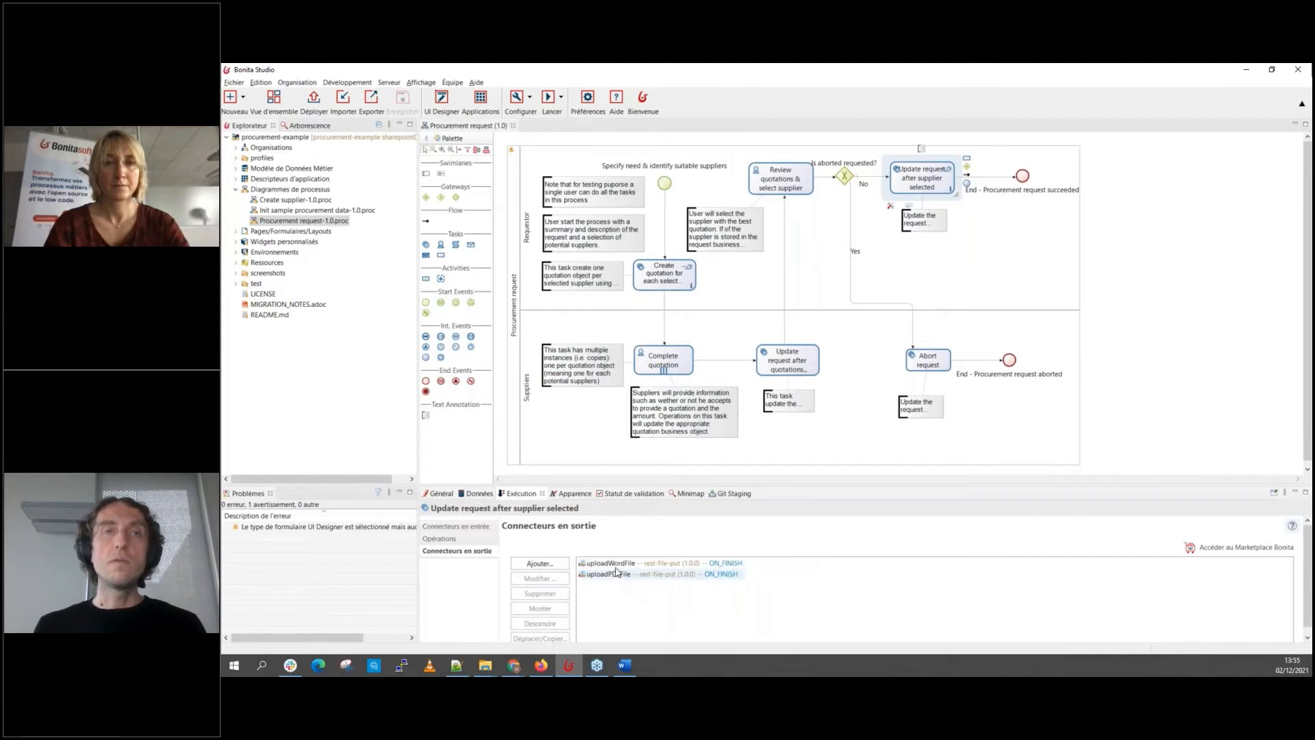
double_click(635, 565)
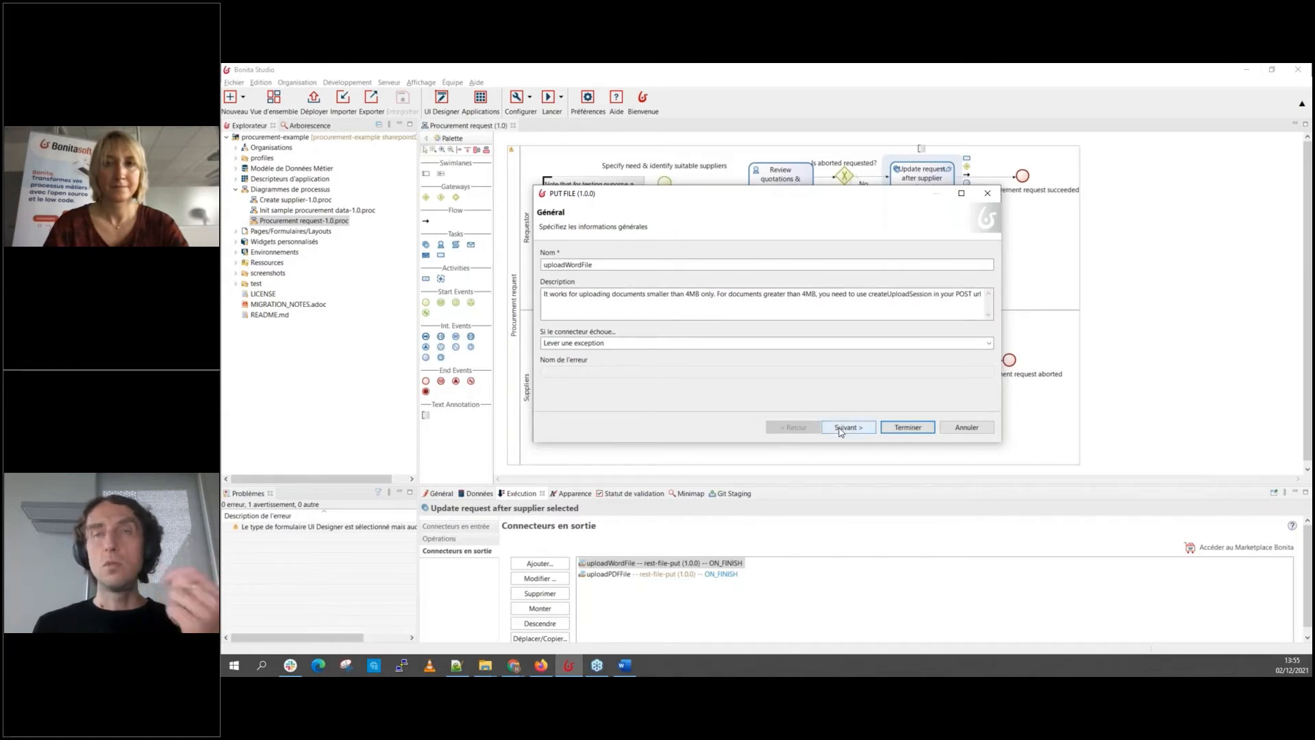
drag(869, 296, 931, 301)
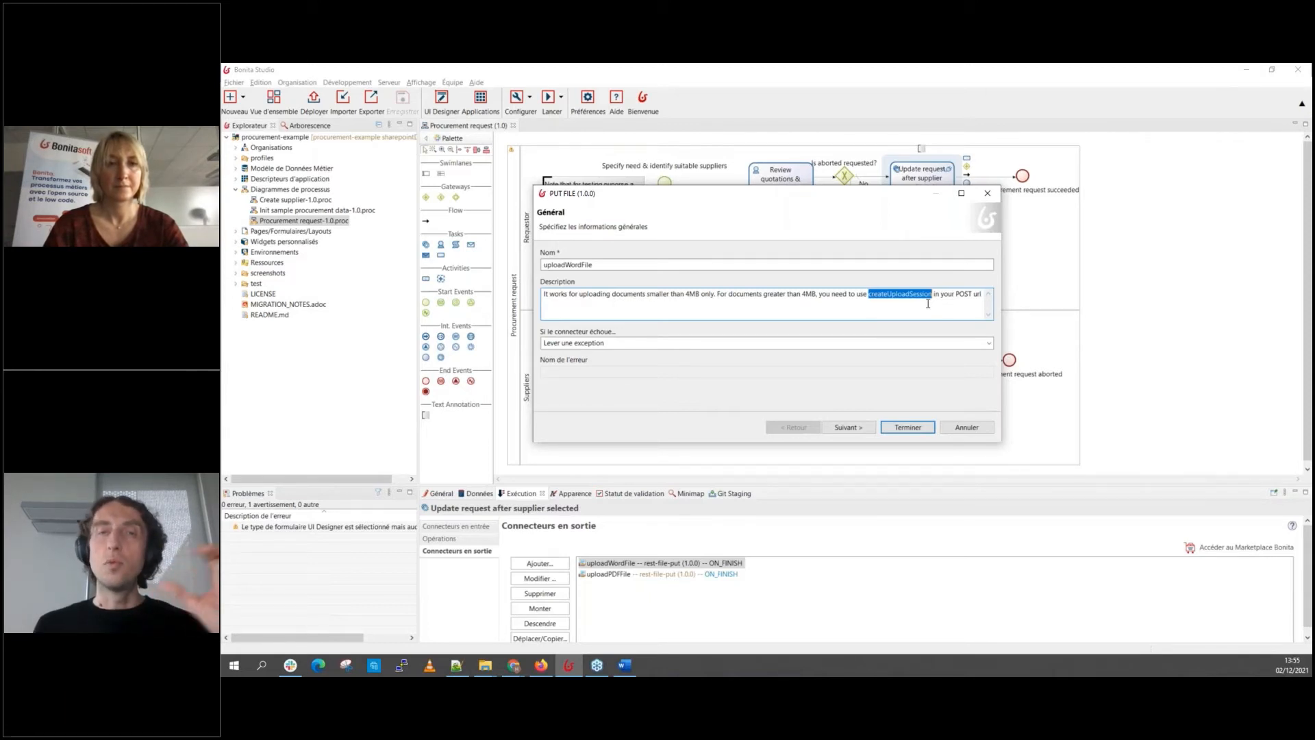
click(847, 427)
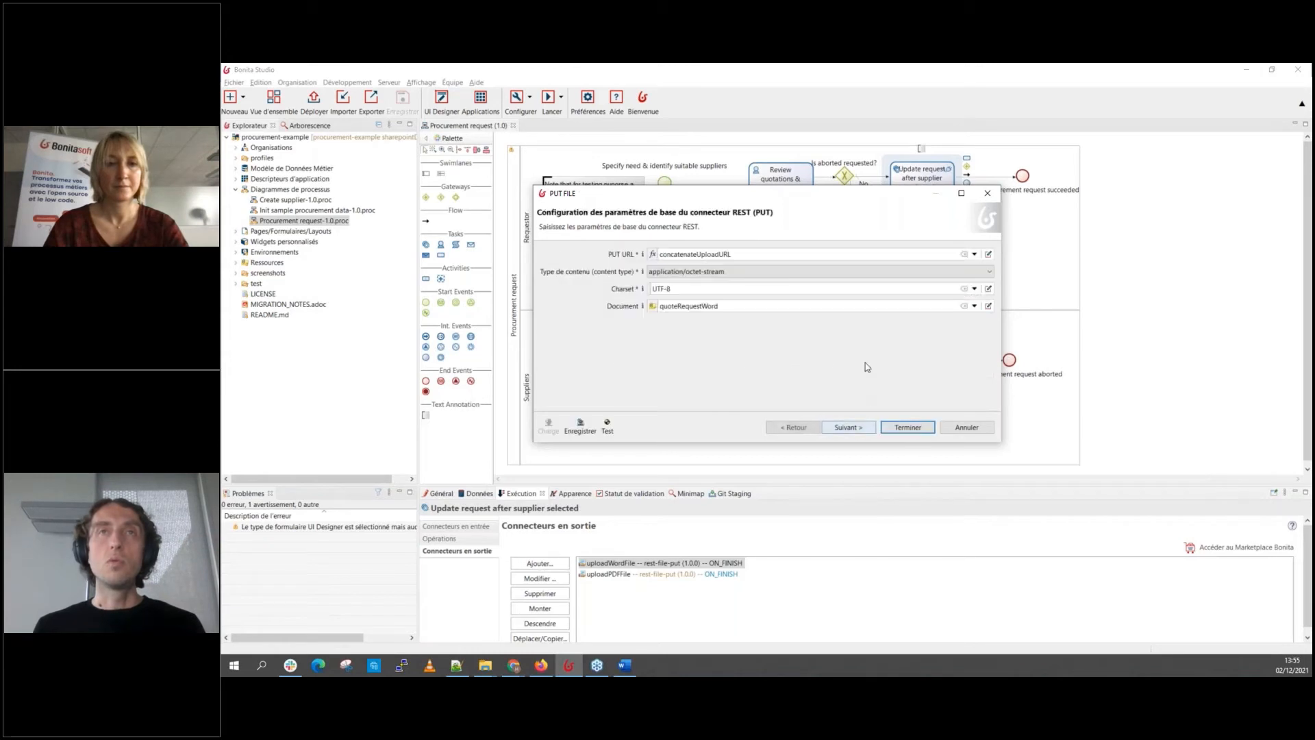
Step: Inspect the concatenateUploadURL script's drive path, sharepointCaseFolder variable and case ID file name in an enlarged editor, then close it without changes
click(988, 255)
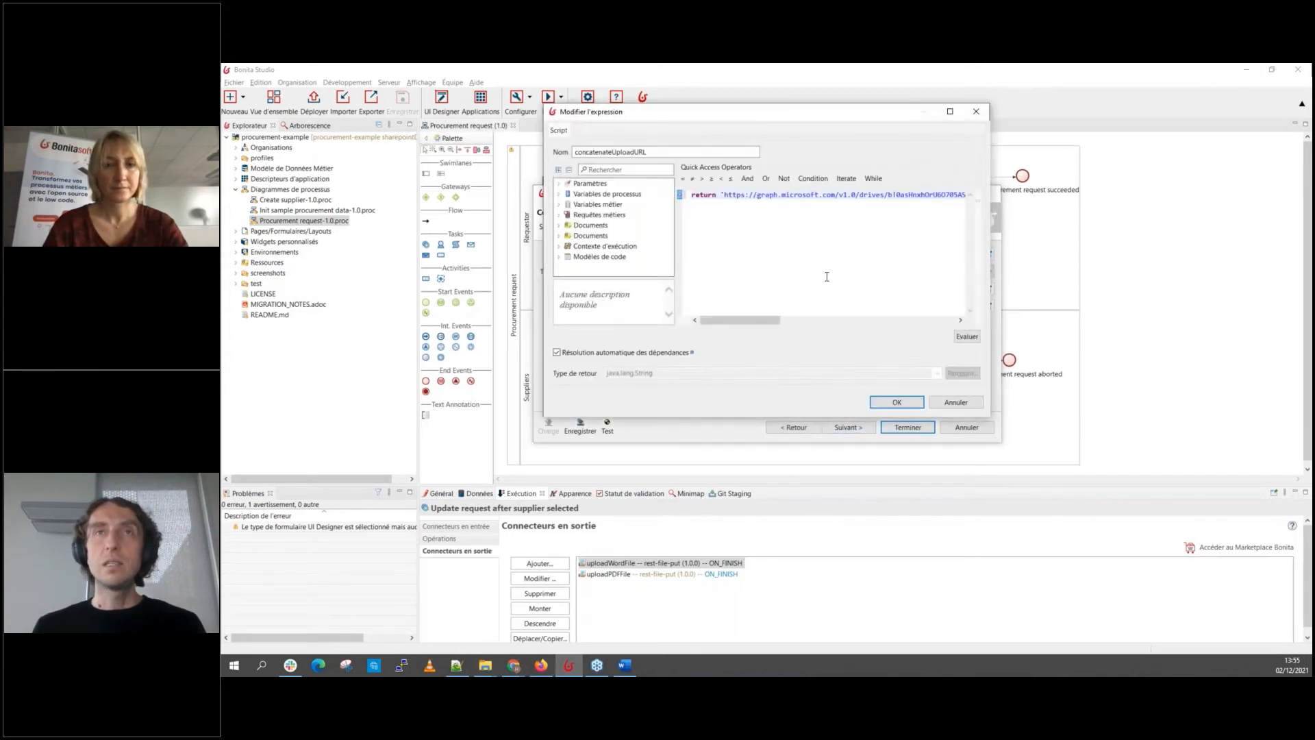
click(950, 111)
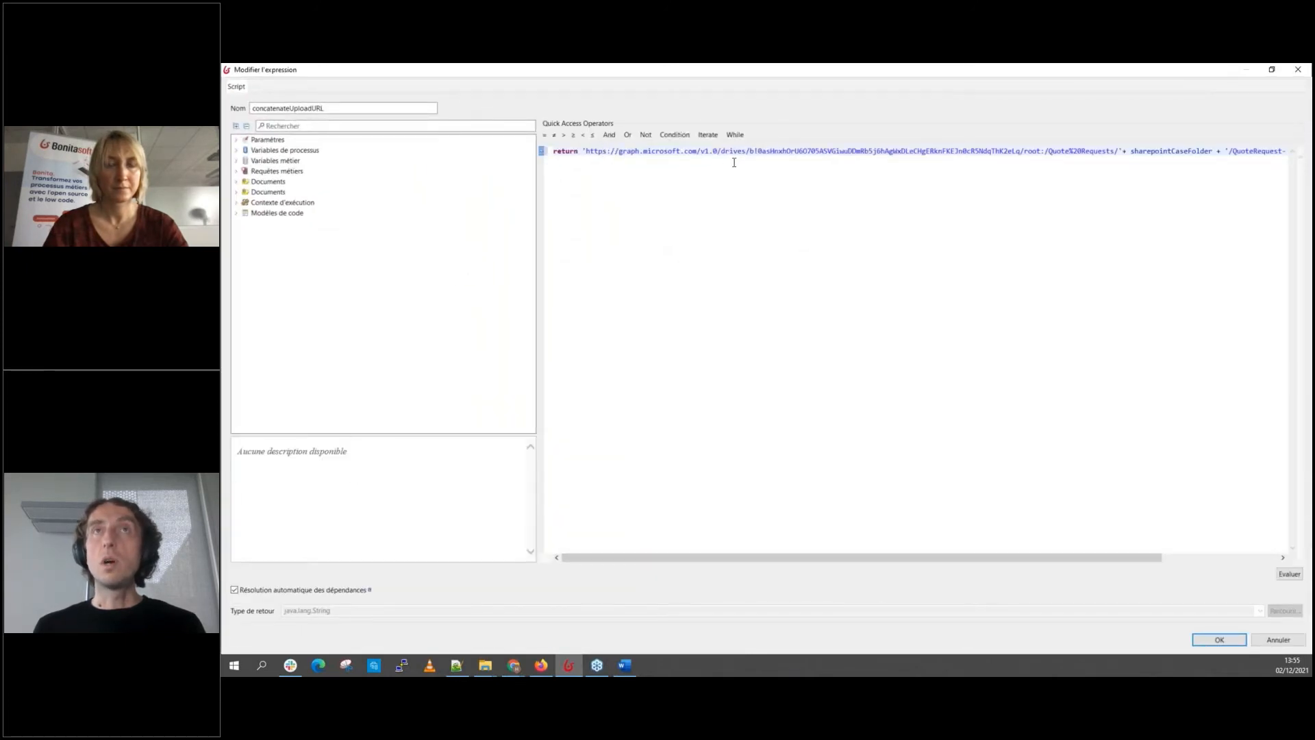
drag(743, 155, 1121, 150)
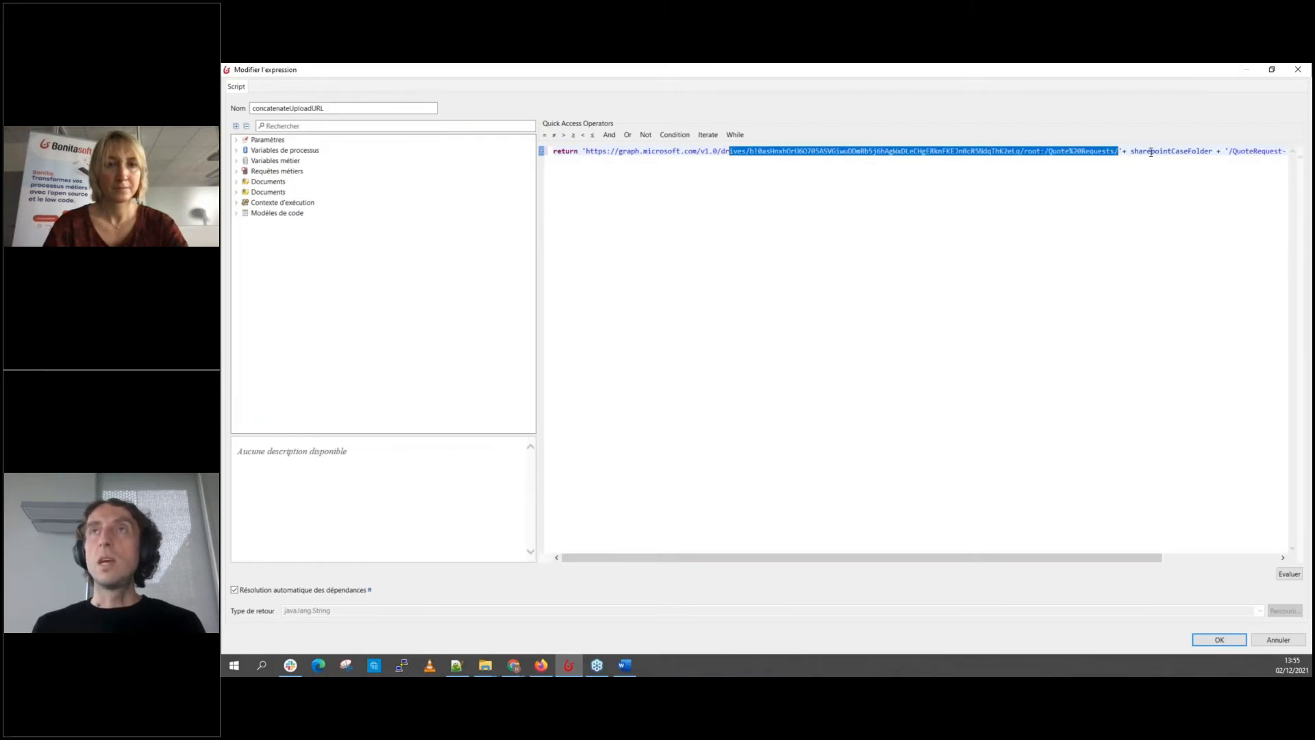
double_click(1151, 153)
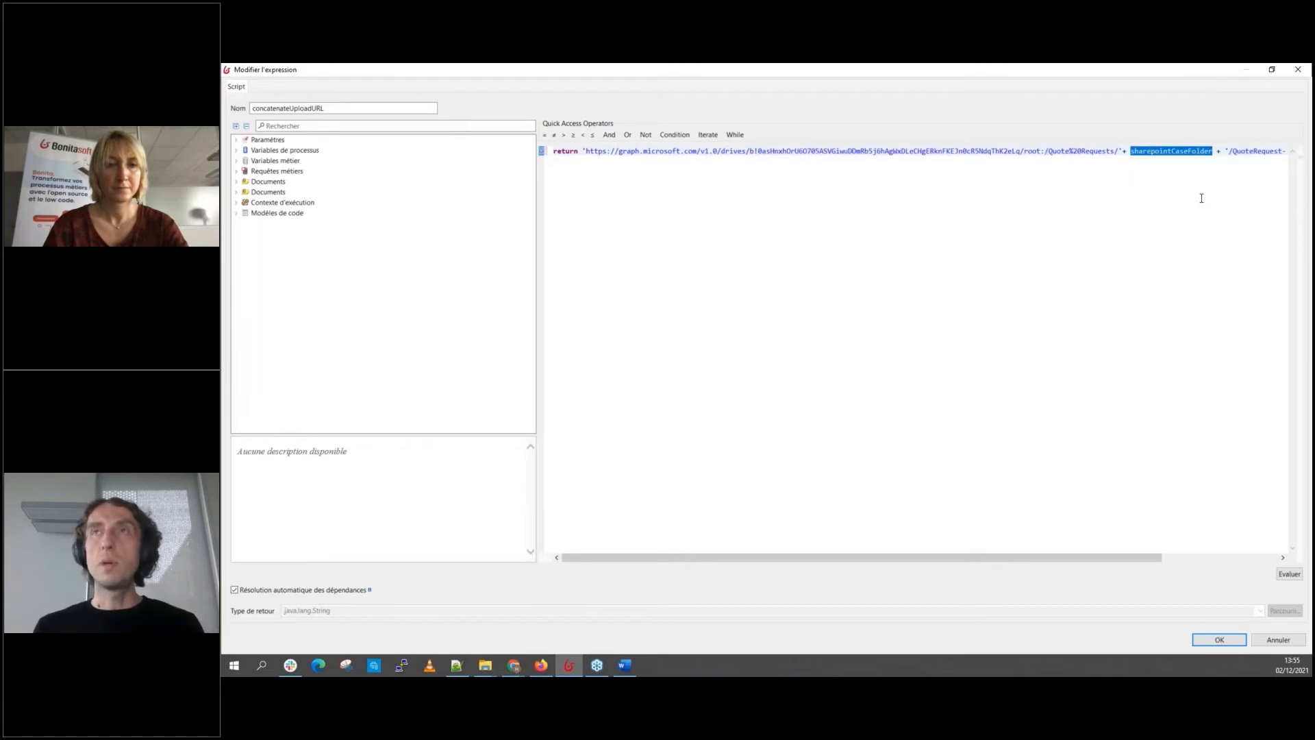
drag(1101, 560, 1217, 560)
click(1110, 150)
drag(1087, 151, 1278, 157)
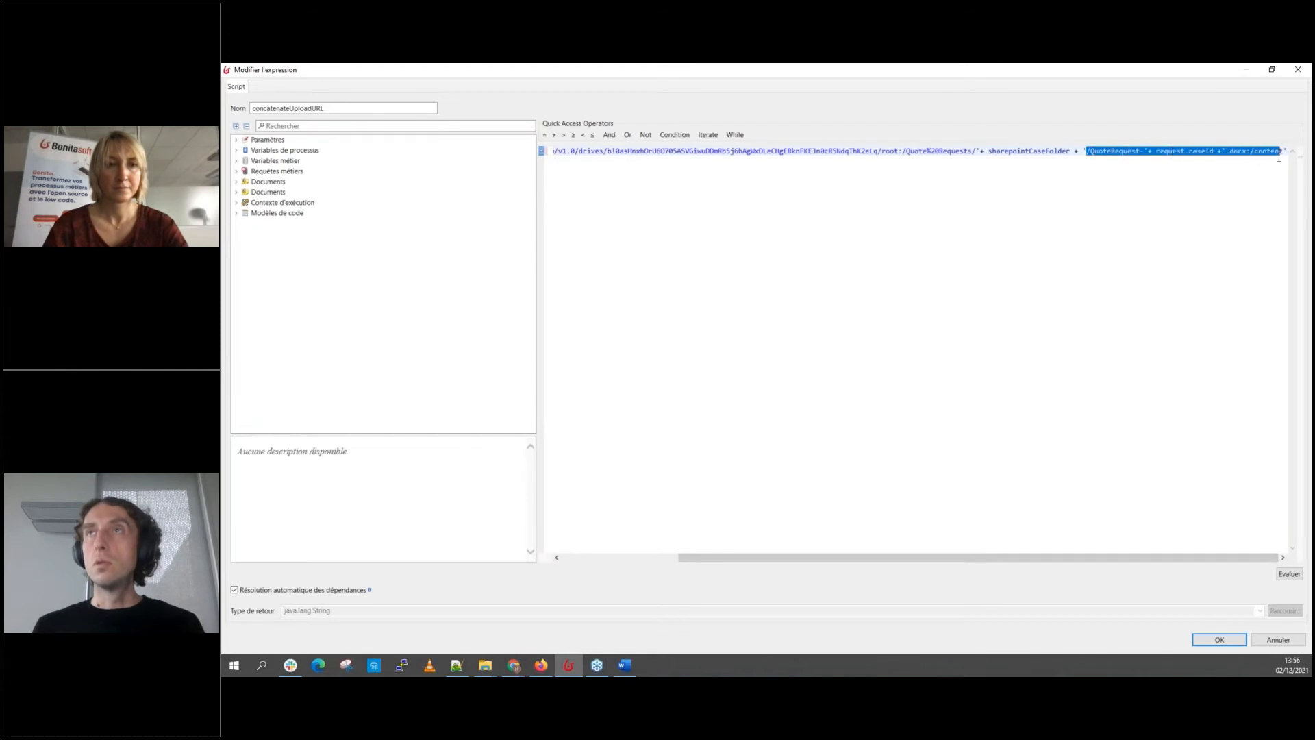
click(1189, 151)
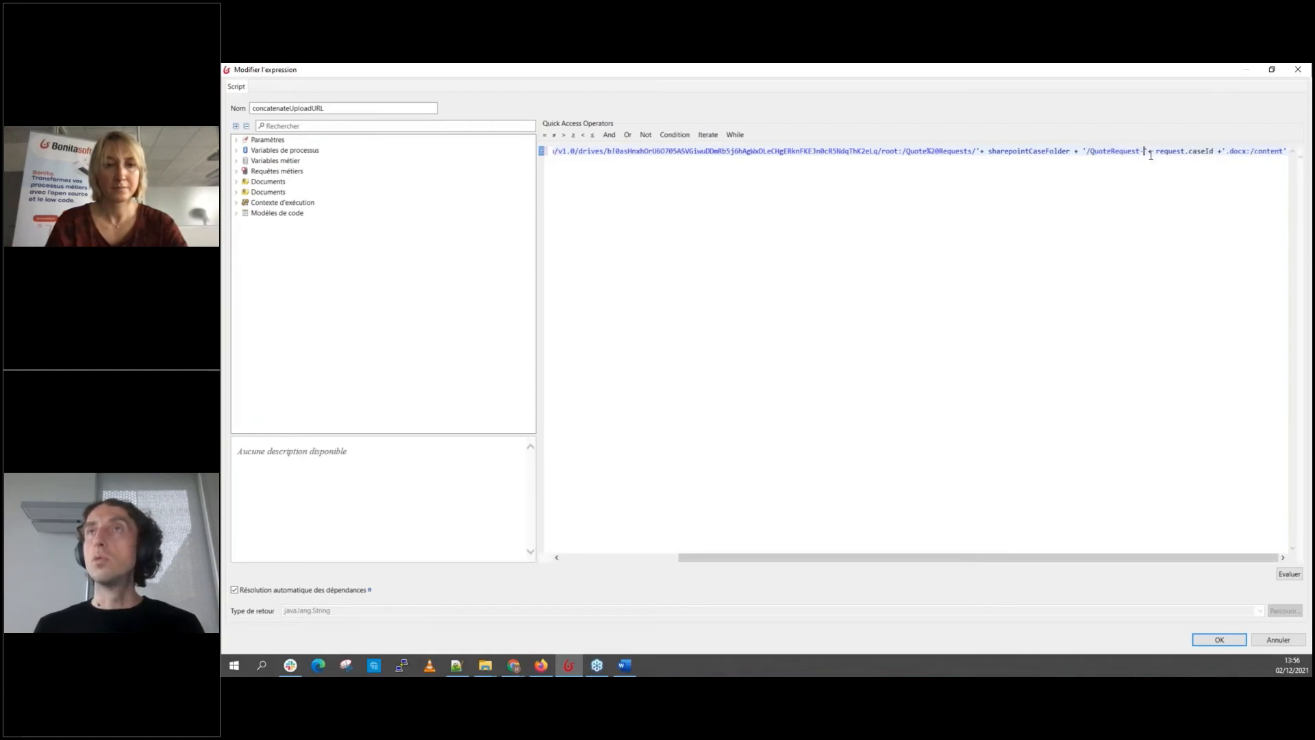
drag(1142, 151, 1225, 152)
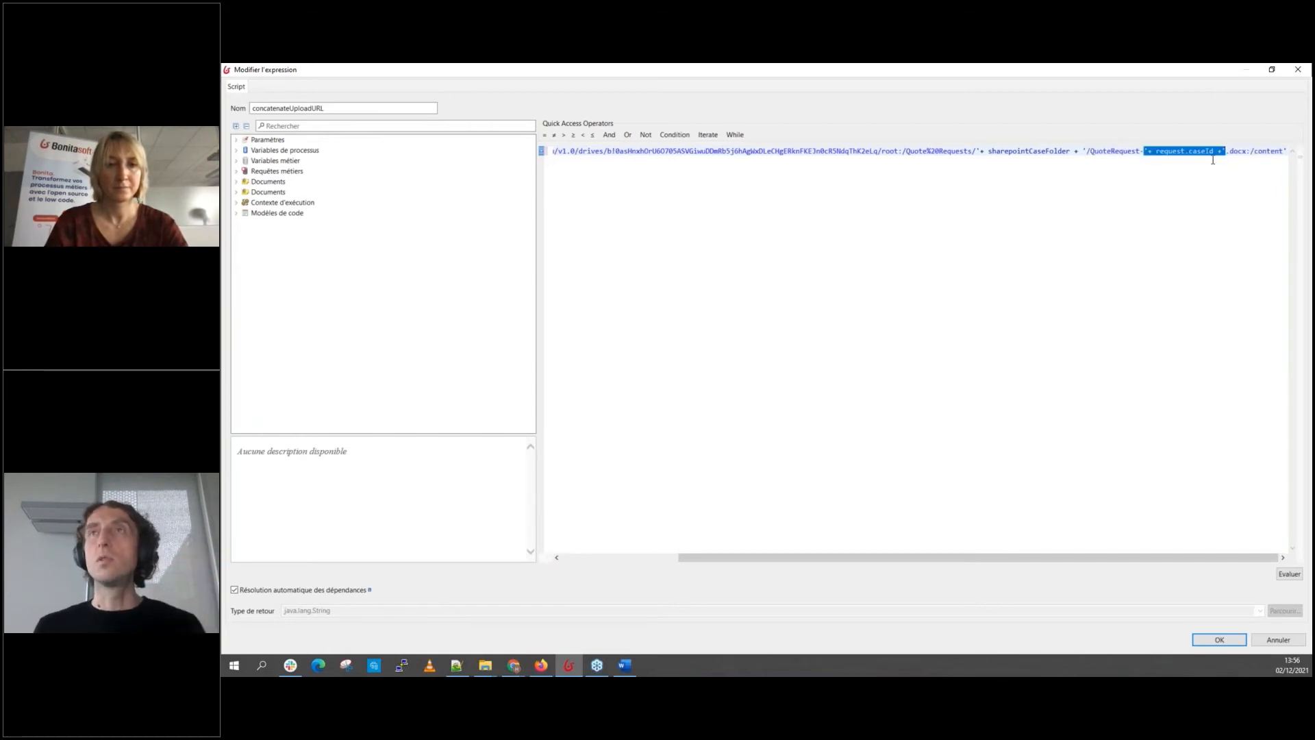
click(1278, 639)
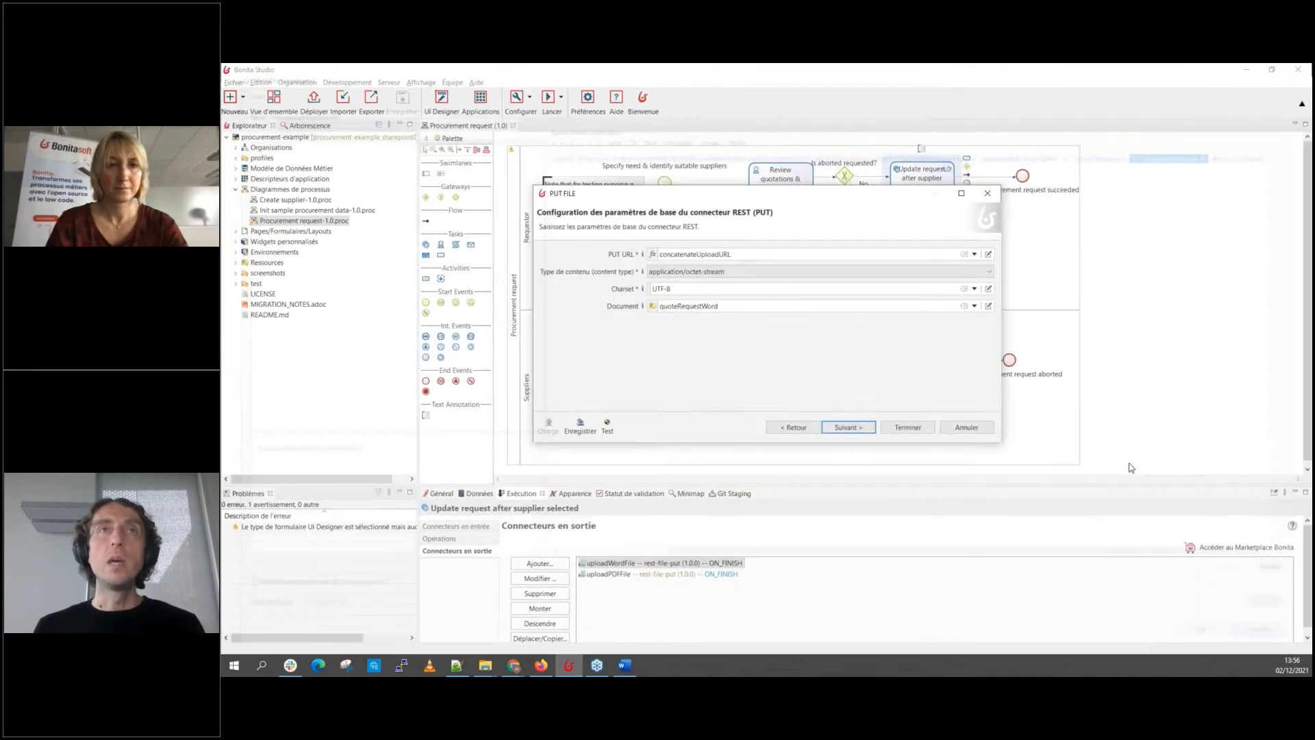
Step: Check the content type choices for the Word upload, keep application/octet-stream, and advance to the connector's request headers
click(727, 272)
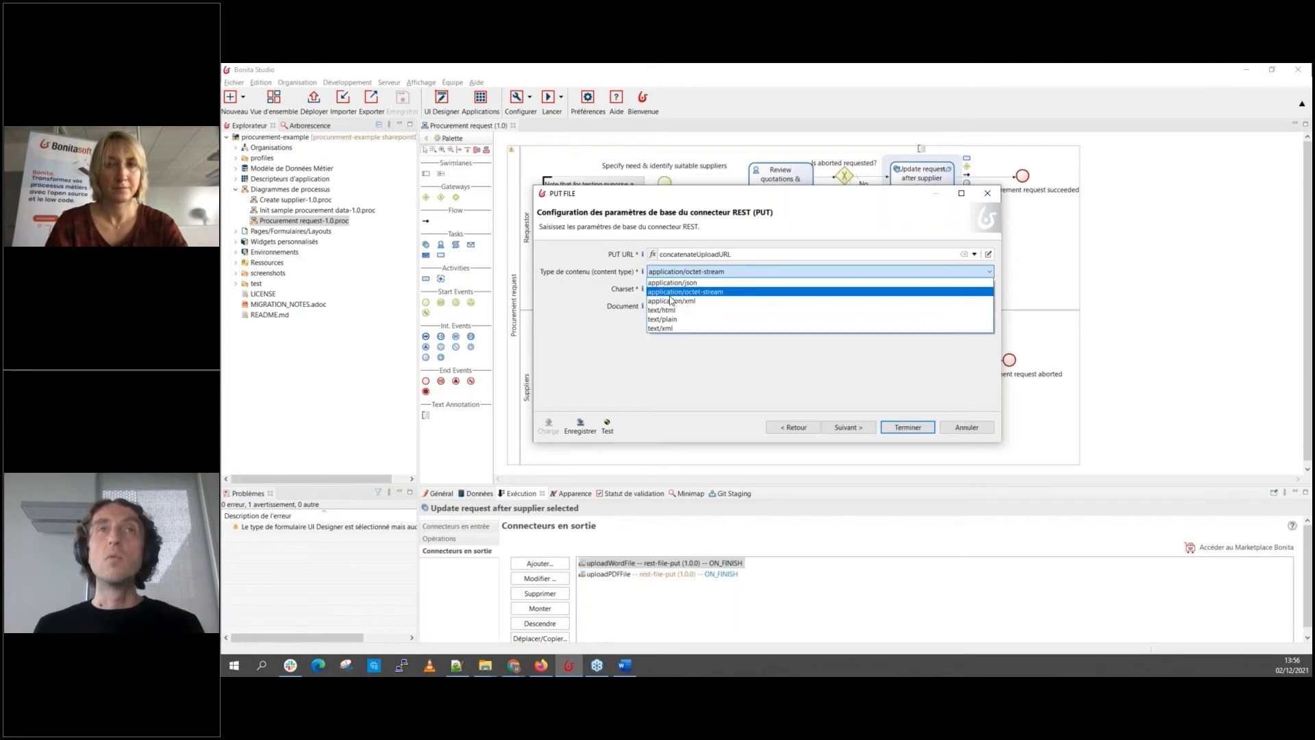
click(734, 272)
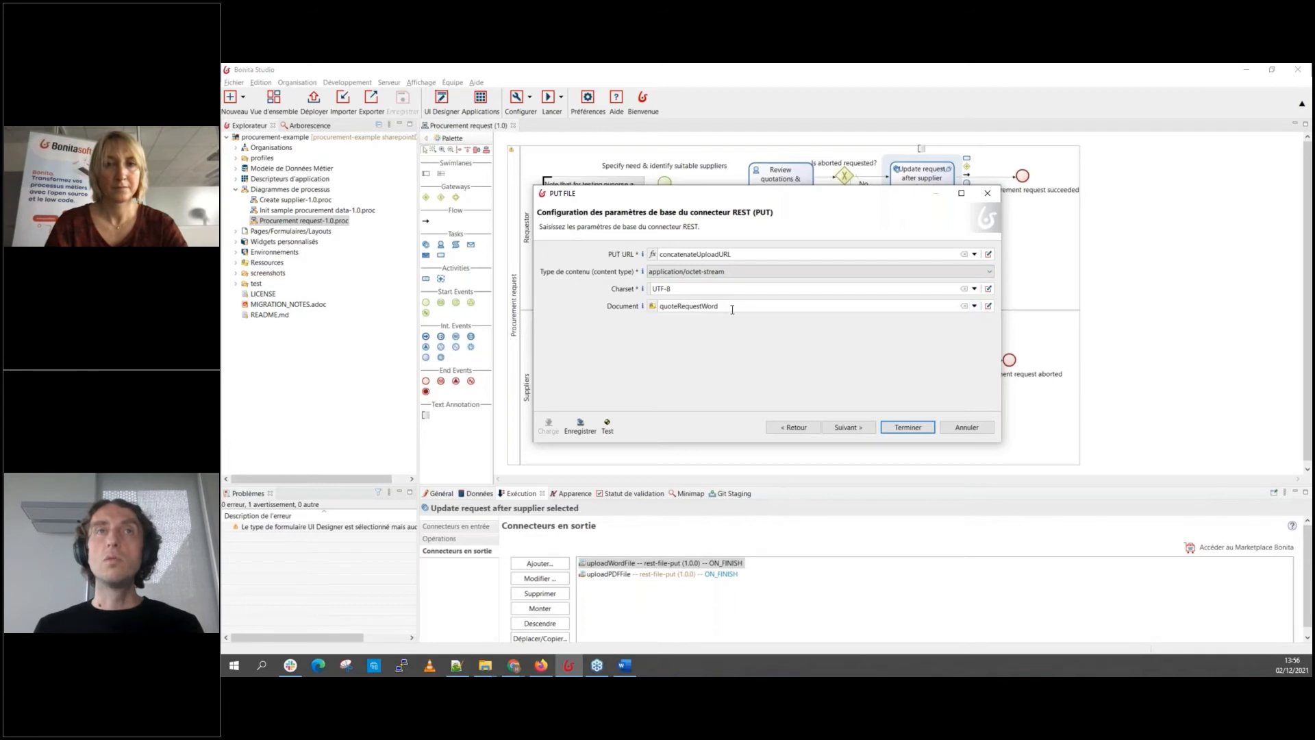
click(848, 427)
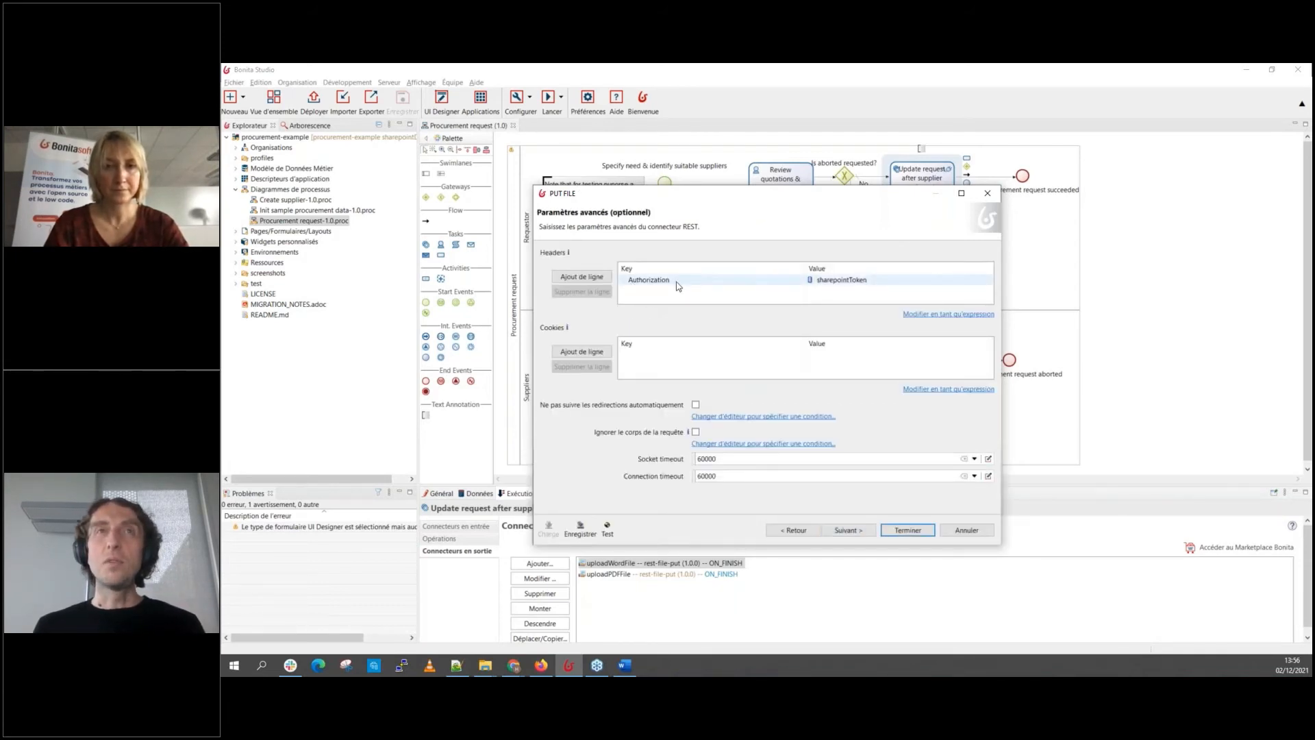
Step: Review the connector's output mapping to sharepointWordUploadMessage, close it without changes, and select the uploadPDFFile connector
click(861, 532)
click(843, 533)
click(842, 532)
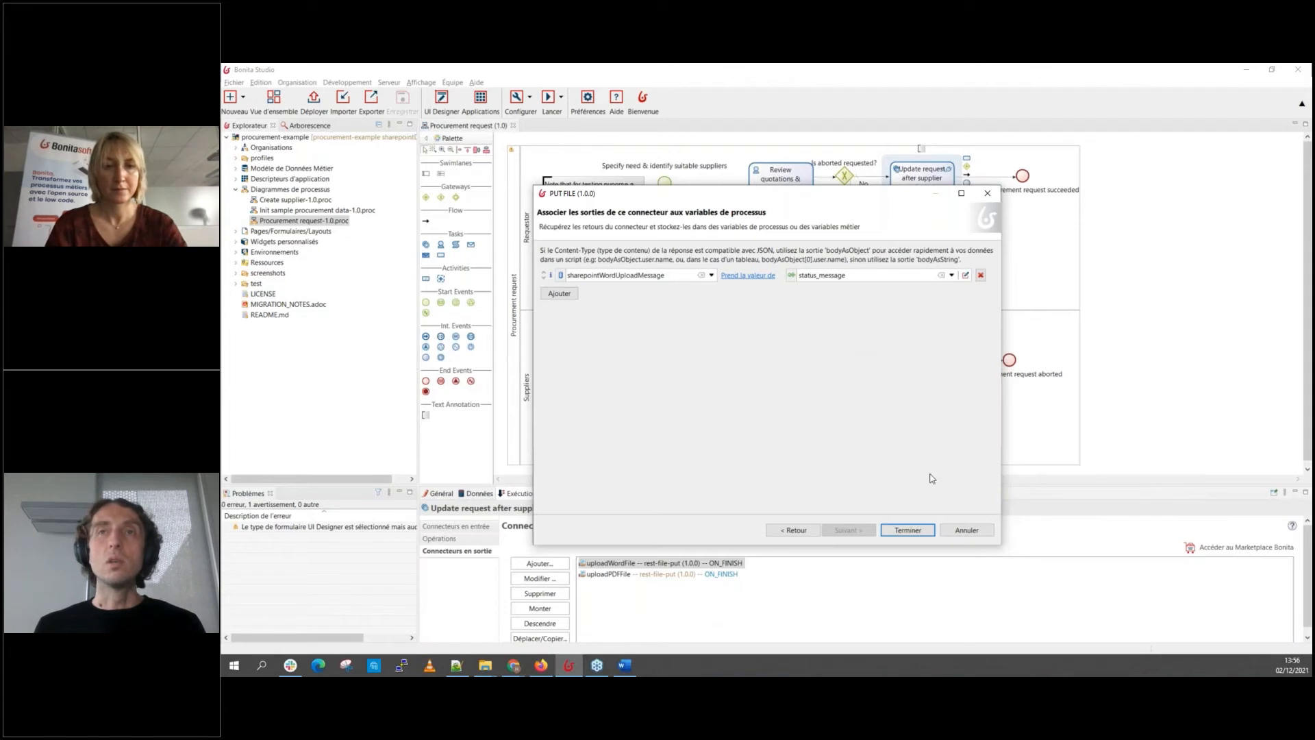
click(967, 531)
click(643, 574)
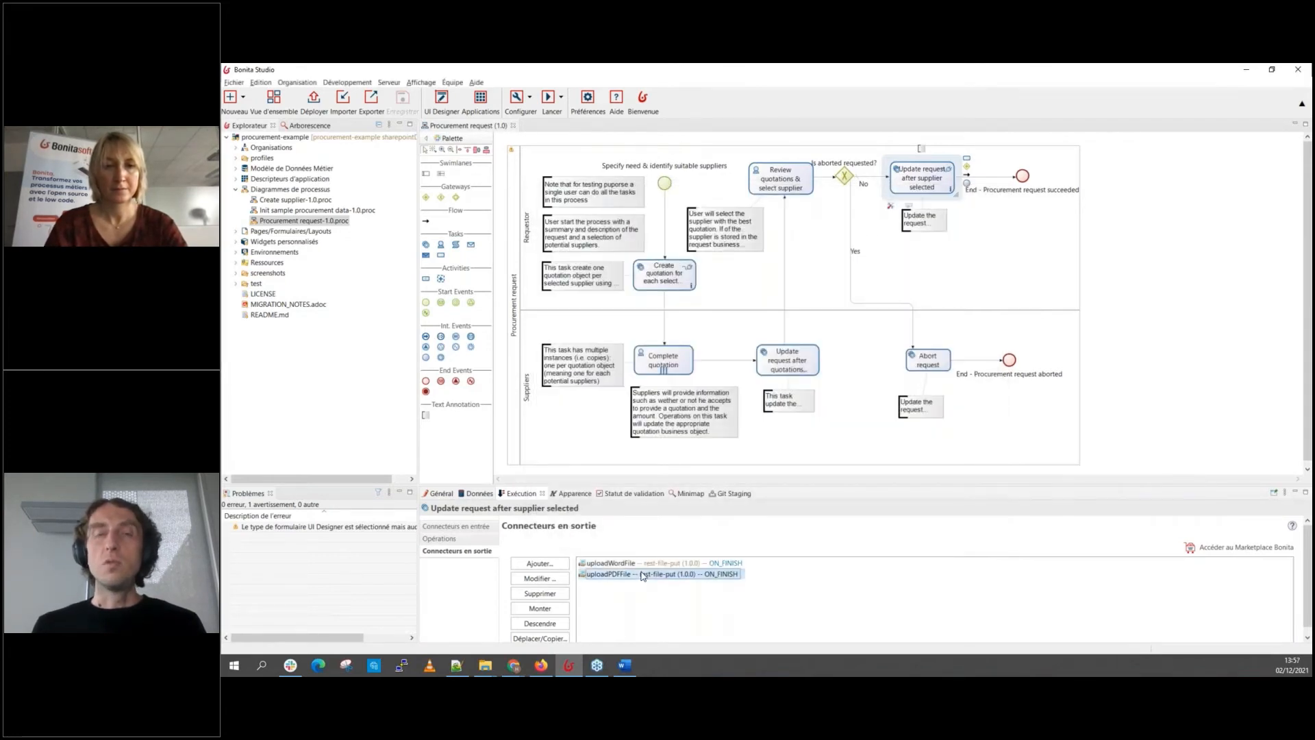